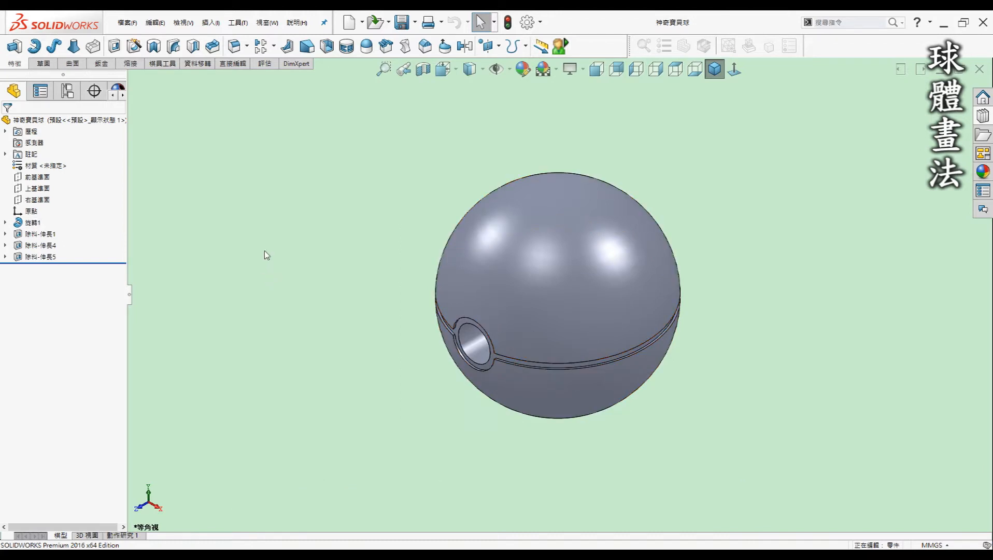
- Roll the model back to just after the 旋轉1 revolve and open its half-circle sketch in a face-on view
left_click(77, 261)
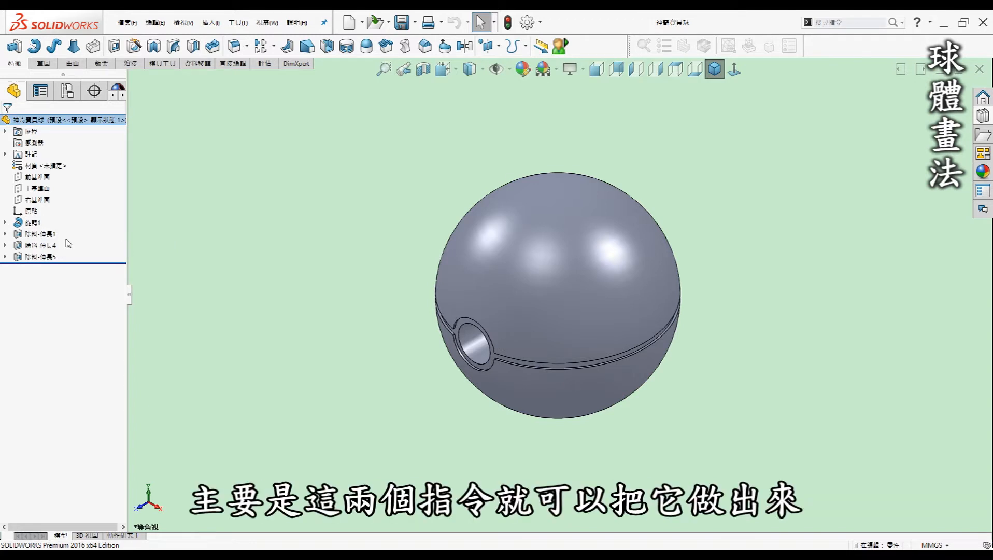
left_click_drag(83, 261, 73, 229)
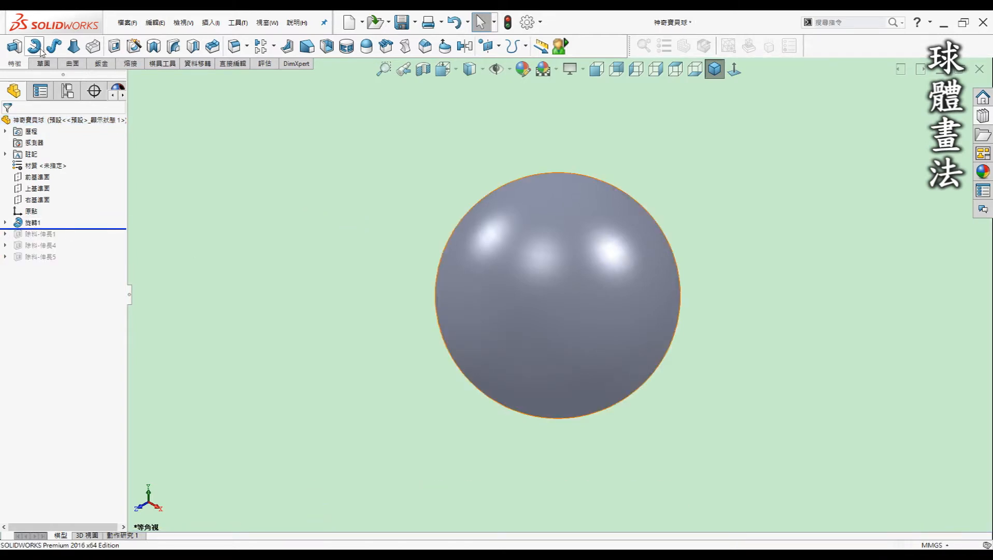
left_click(6, 223)
double_click(119, 233)
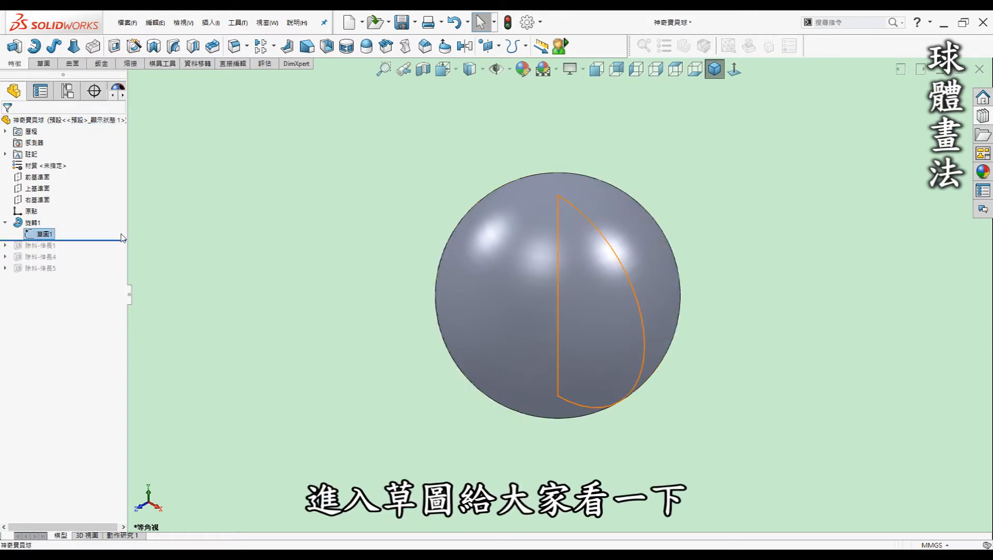
left_click(735, 71)
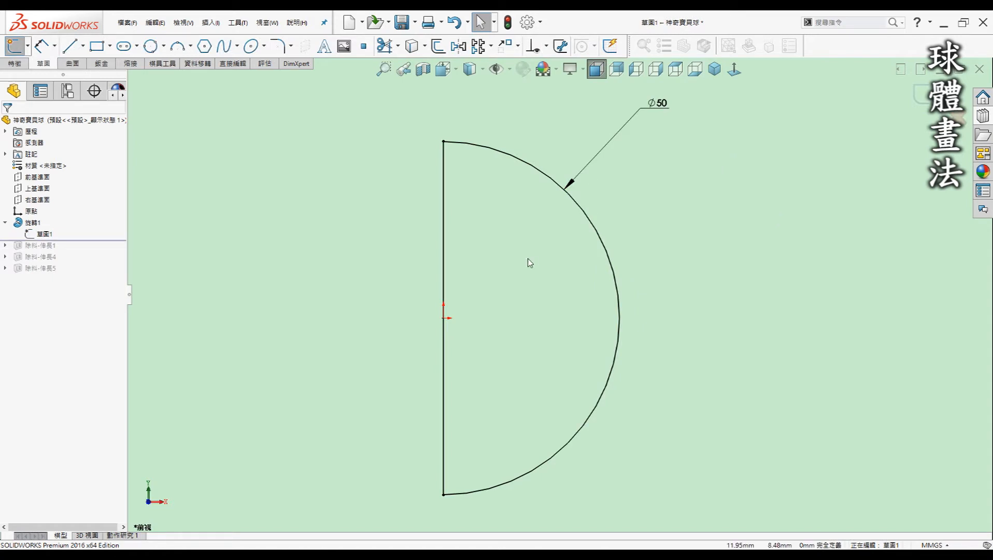
scroll(553, 227, "up", 1)
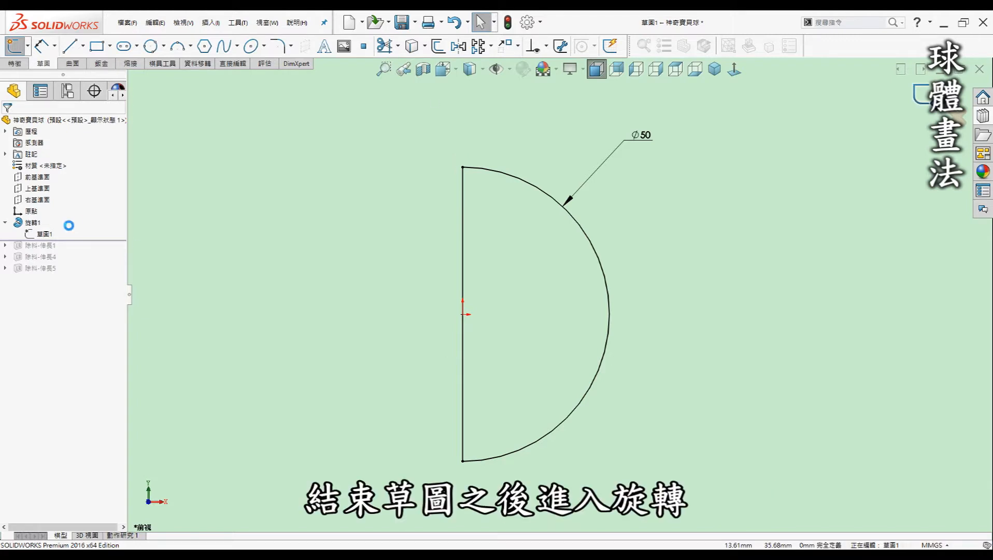
- Review the axis and angle settings of the 旋轉1 revolve, leaving its definition without changes
left_click(31, 221)
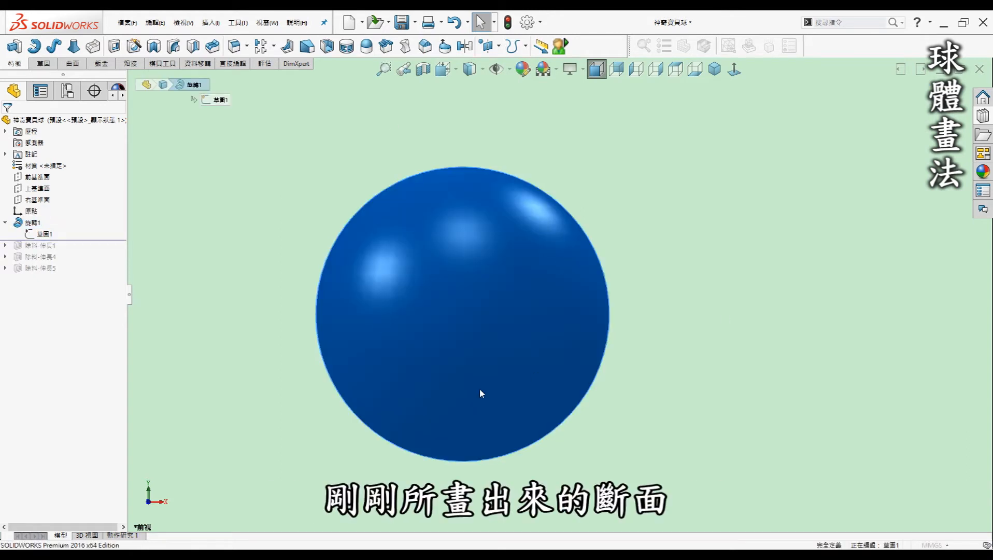
left_click(558, 194)
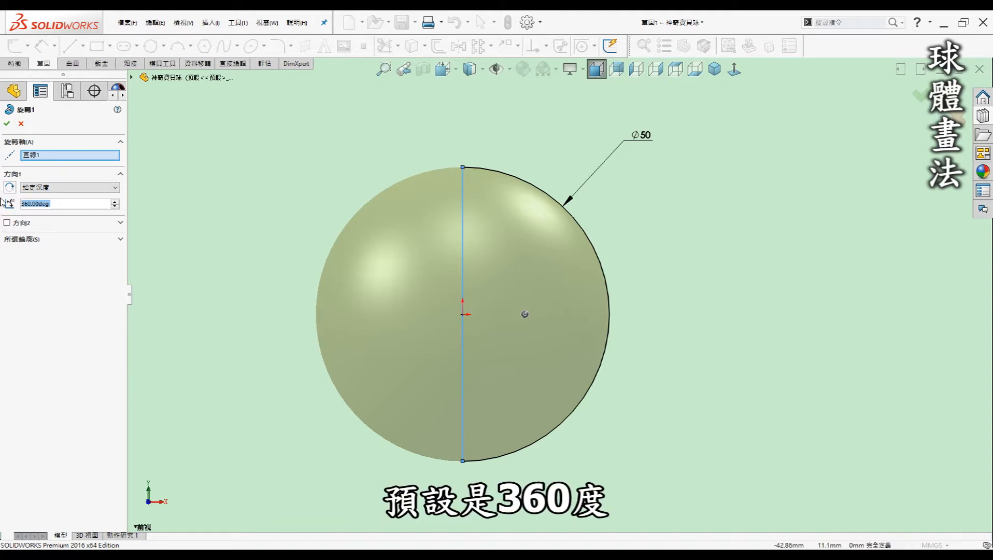
left_click(21, 124)
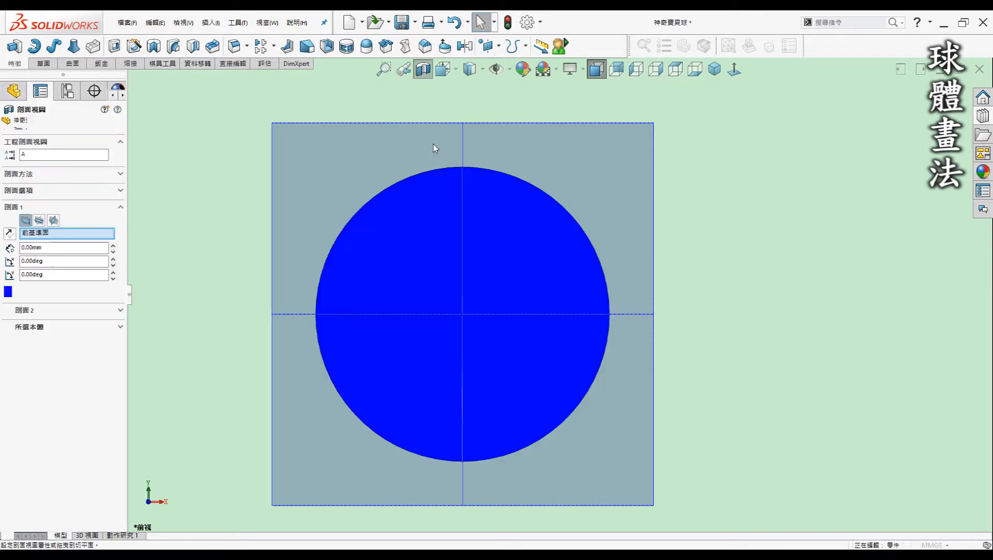
- Inspect the inside of the sphere in a section view cut by the front plane, and cancel the section
middle_click_drag(420, 168, 404, 108)
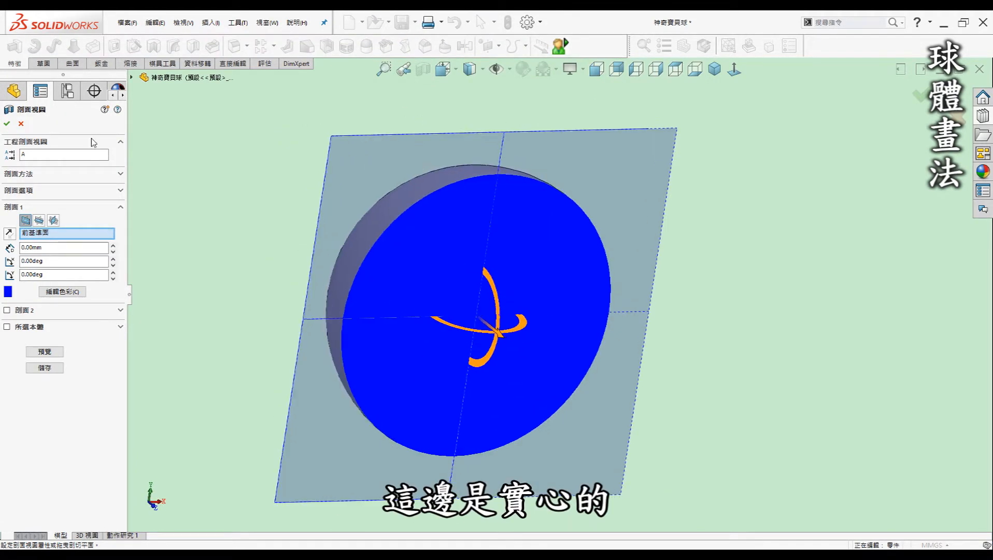
left_click(21, 125)
left_click(722, 246)
- Roll the model forward past the 除料-伸長1 cut and open its groove sketch in a face-on view
left_click_drag(98, 239, 90, 253)
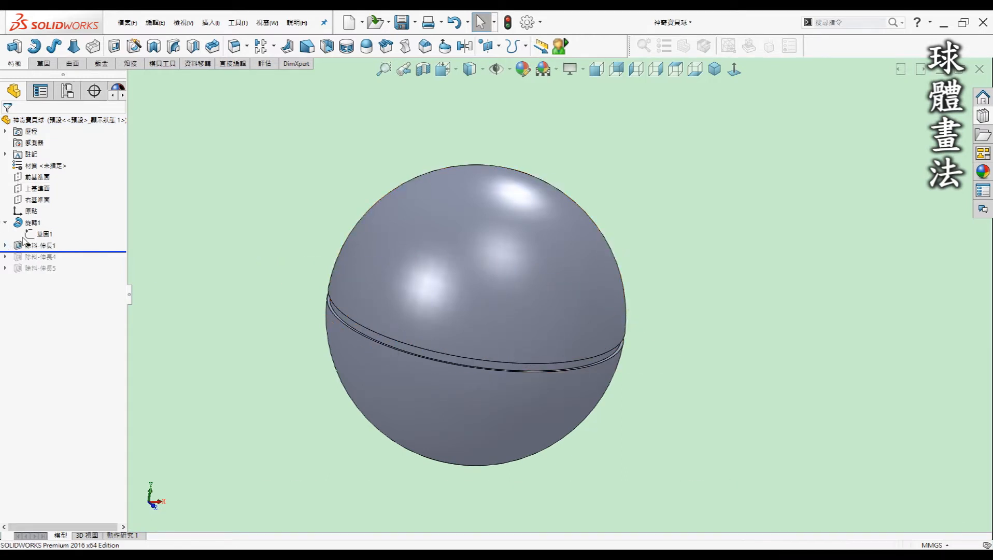
left_click(5, 245)
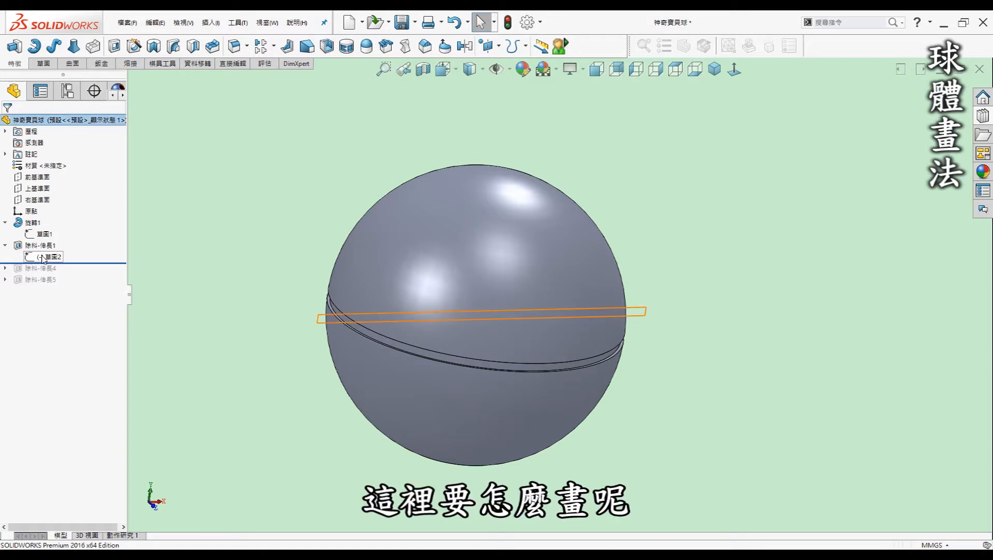
double_click(41, 256)
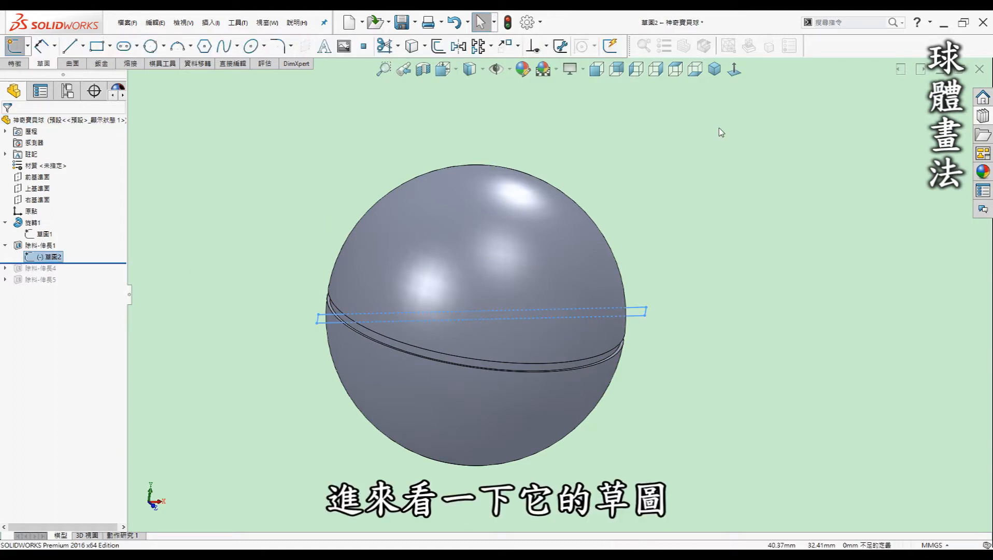
left_click(741, 76)
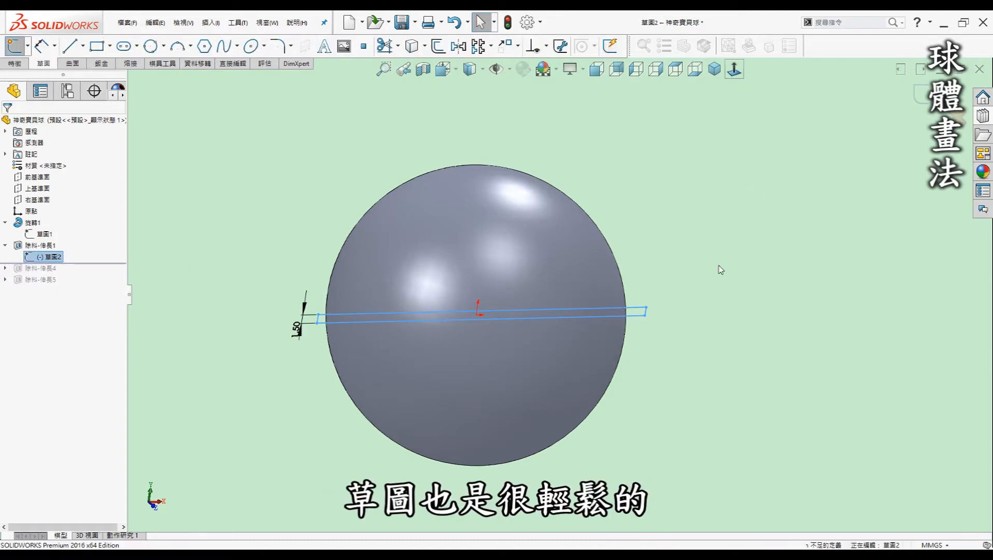
- Check the width dimension of the groove rectangle and exit the sketch
left_click_drag(317, 309, 292, 344)
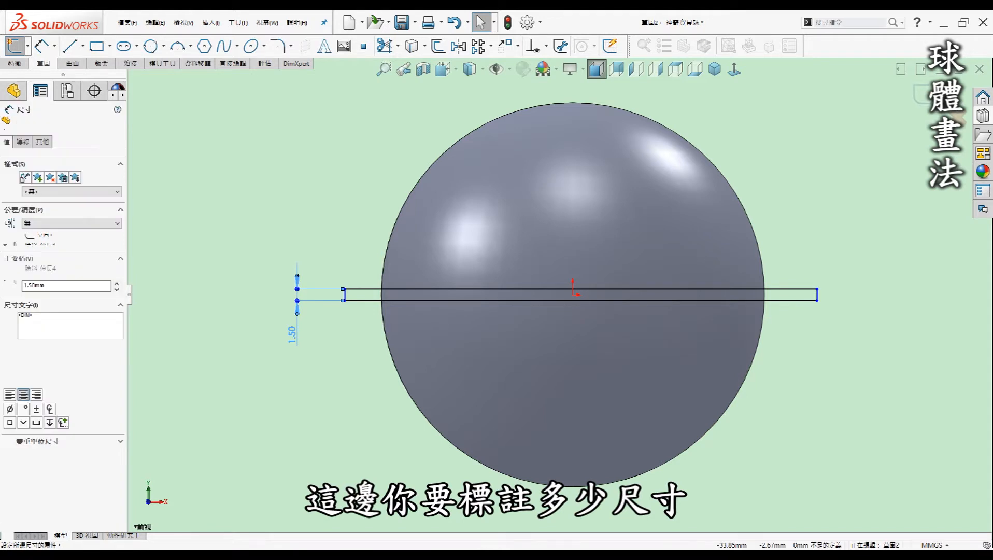
left_click(868, 359)
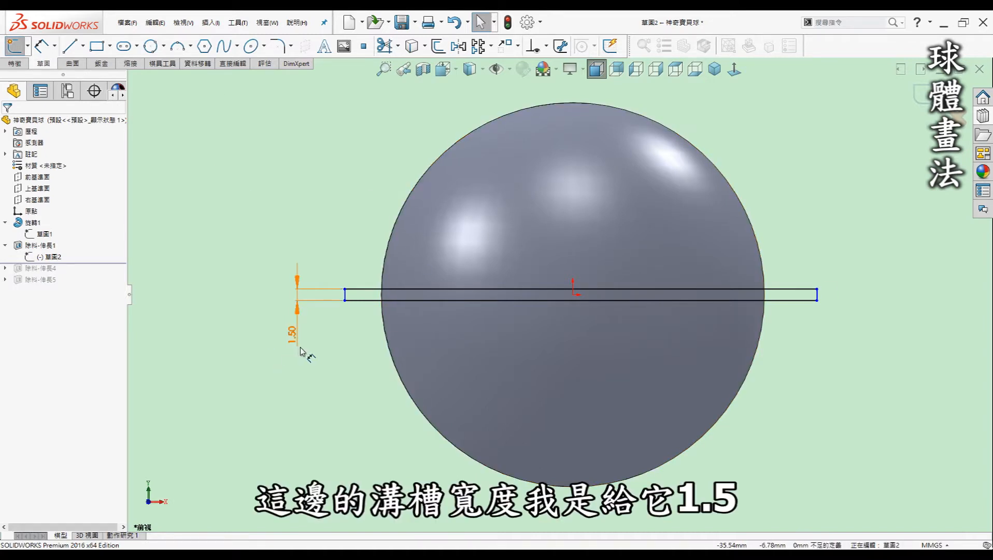
left_click(926, 101)
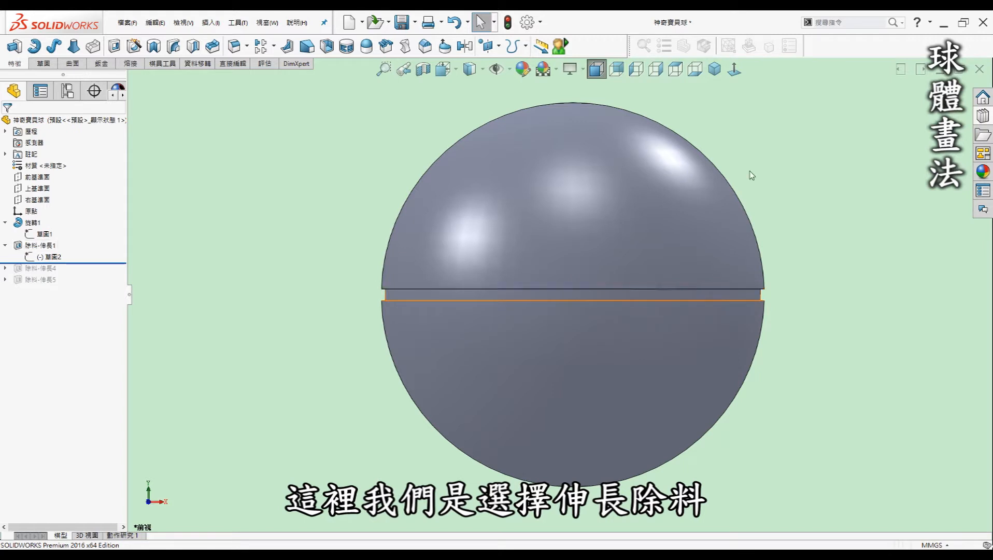
- Open the definition of the 除料-伸長1 groove cut in isometric view and review its start condition options, keeping Offset (平移)
left_click(715, 69)
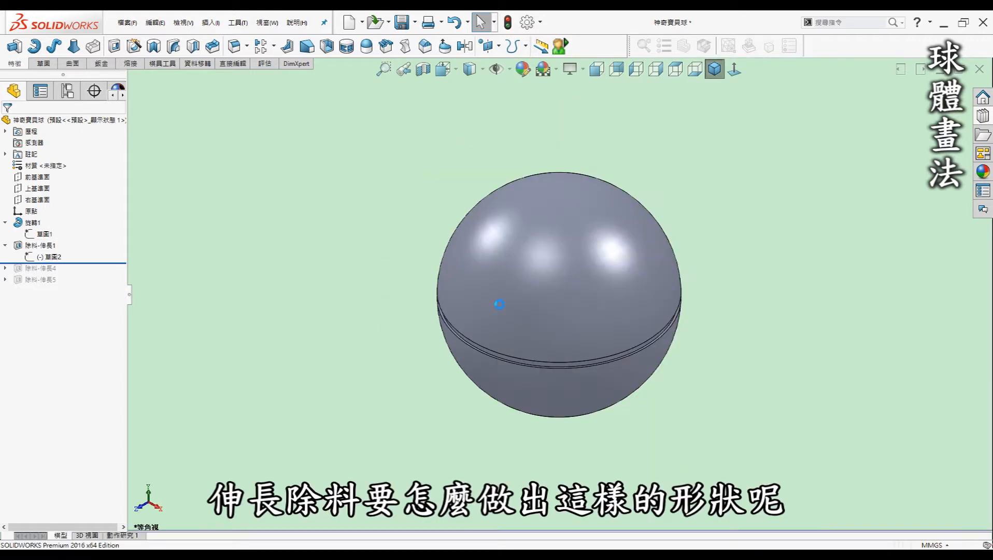
left_click(33, 246)
left_click(40, 215)
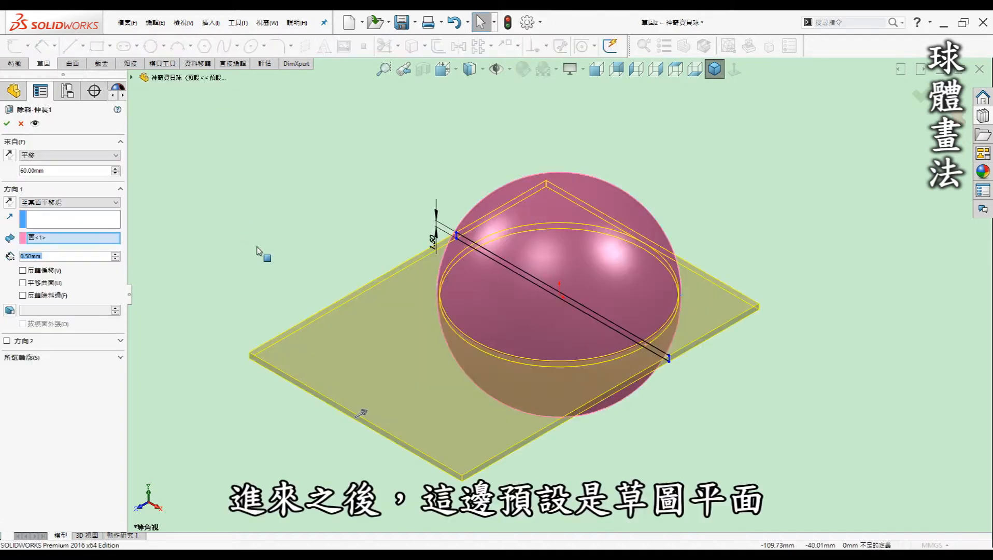
left_click(34, 156)
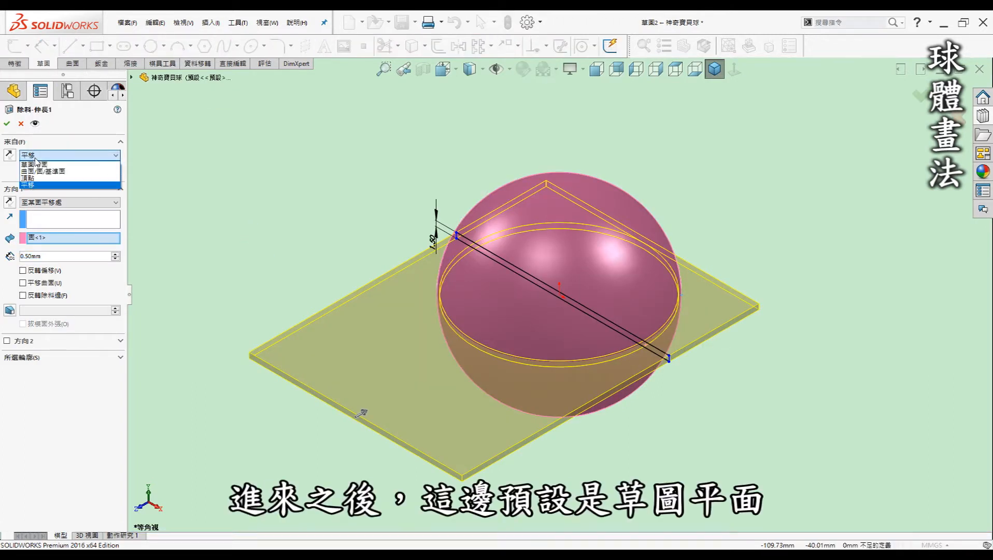
left_click(54, 159)
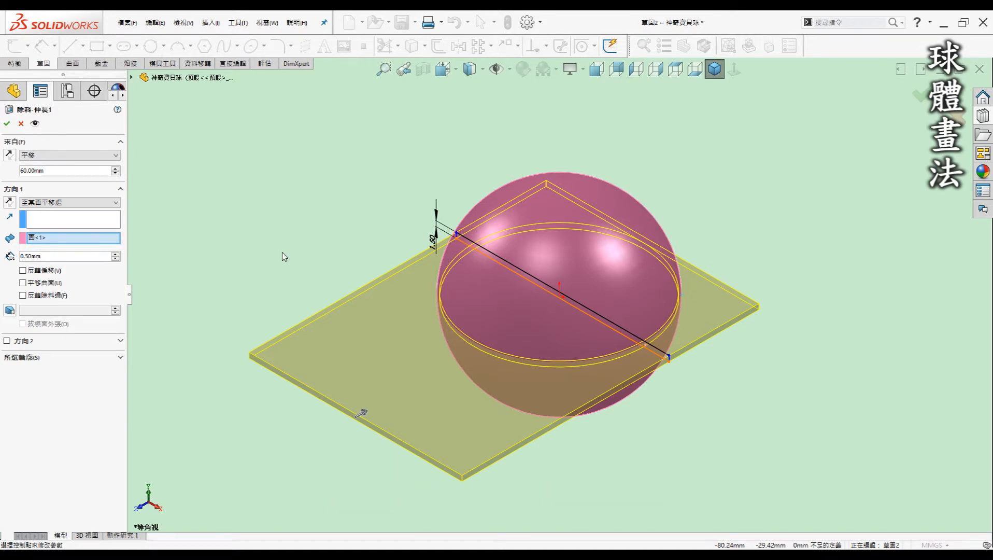
- Examine the groove cut's preview around the sphere up close and cancel the definition edit
scroll(553, 357, "down", 5)
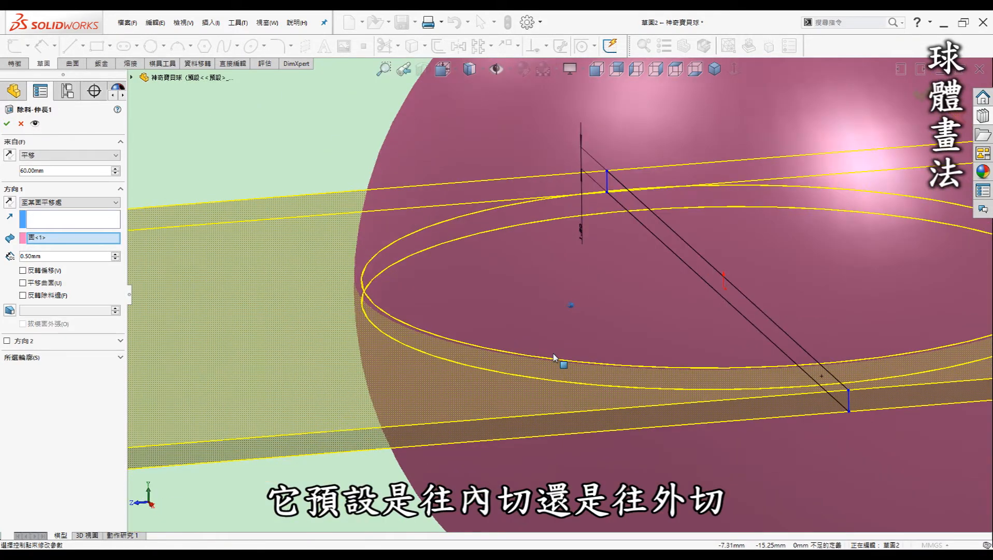
mouse_move(553, 358)
middle_mouse_down()
mouse_move(450, 370)
mouse_move(406, 337)
middle_mouse_up()
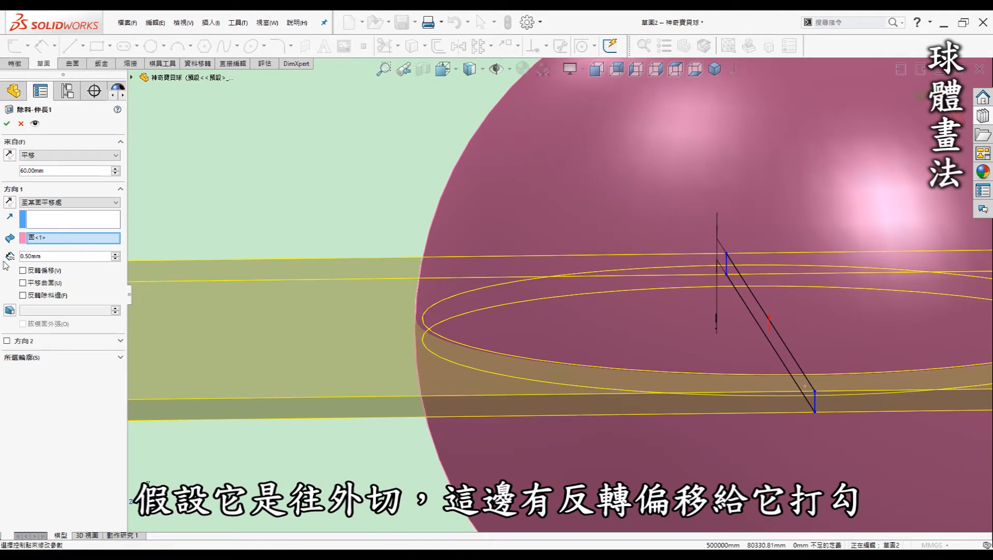
scroll(547, 265, "up", 5)
middle_click_drag(549, 265, 594, 302)
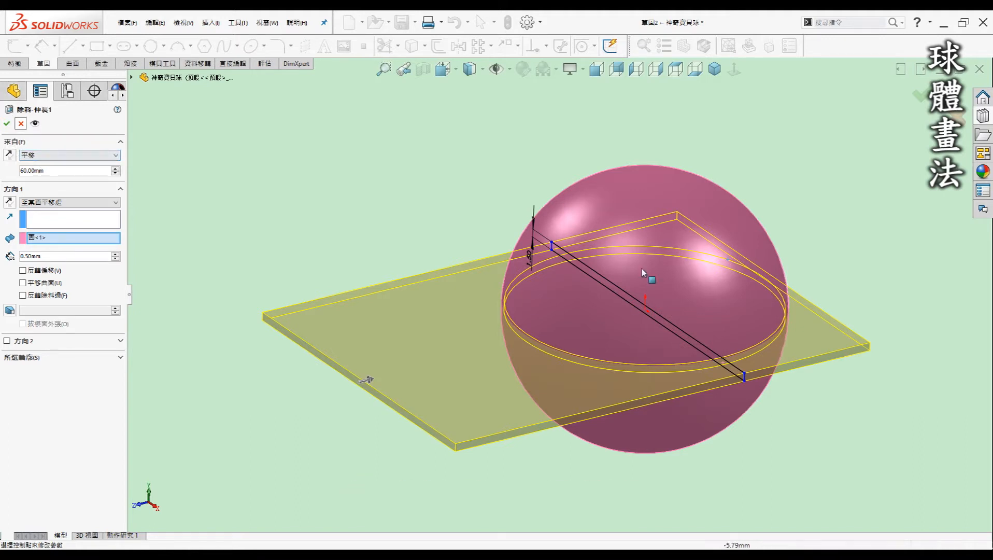
left_click(21, 124)
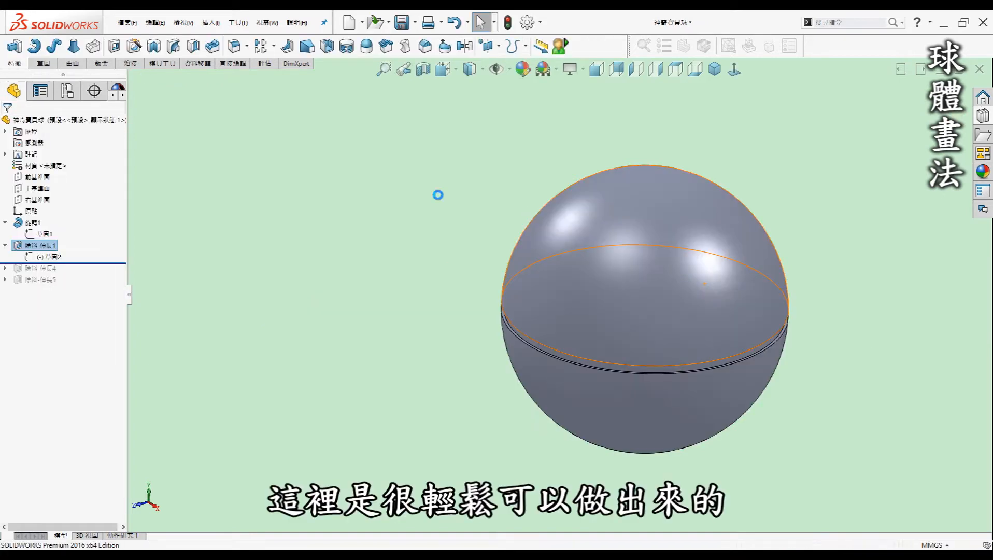
- Roll the model forward past the 除料-伸長4 cut and open its circle sketch
left_click_drag(95, 262, 41, 273)
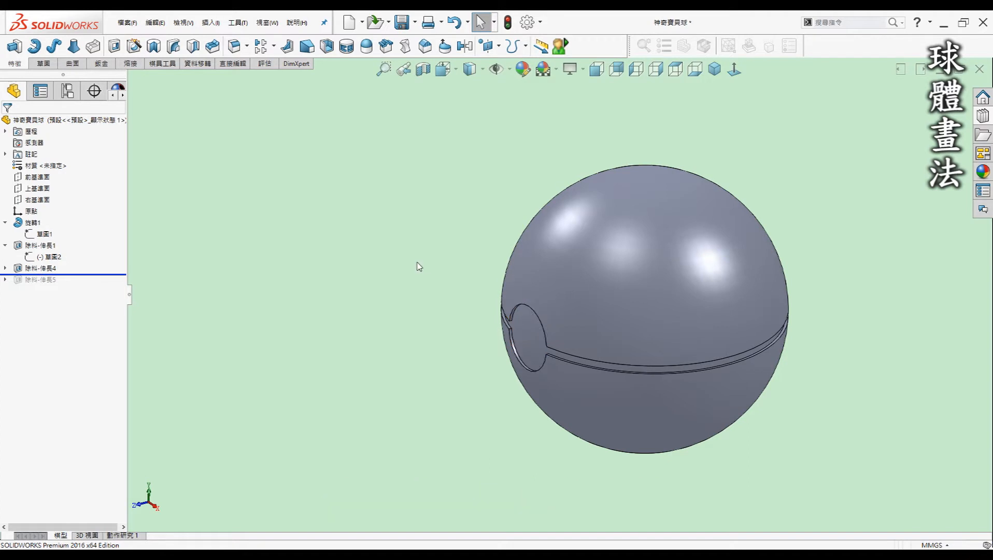
scroll(600, 366, "down", 2)
middle_click_drag(599, 365, 602, 368)
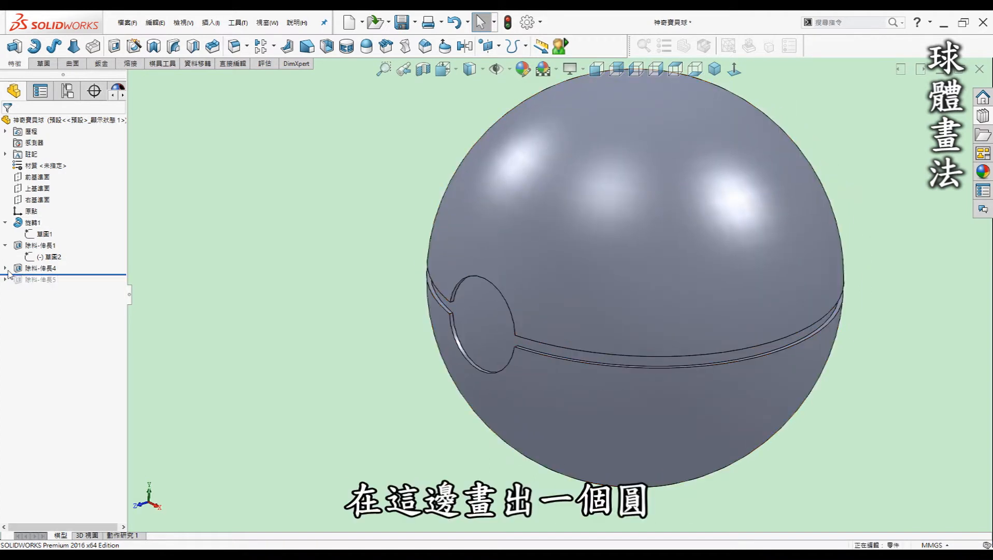
left_click(5, 268)
double_click(46, 281)
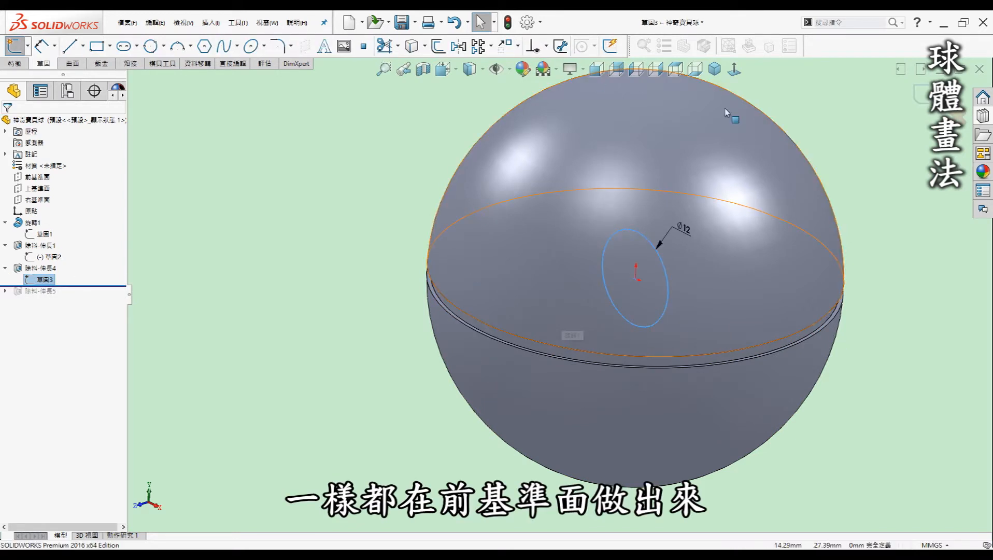
- Inspect the dimensioned circle at the sphere's centre from several angles and exit the sketch
scroll(848, 176, "up", 2)
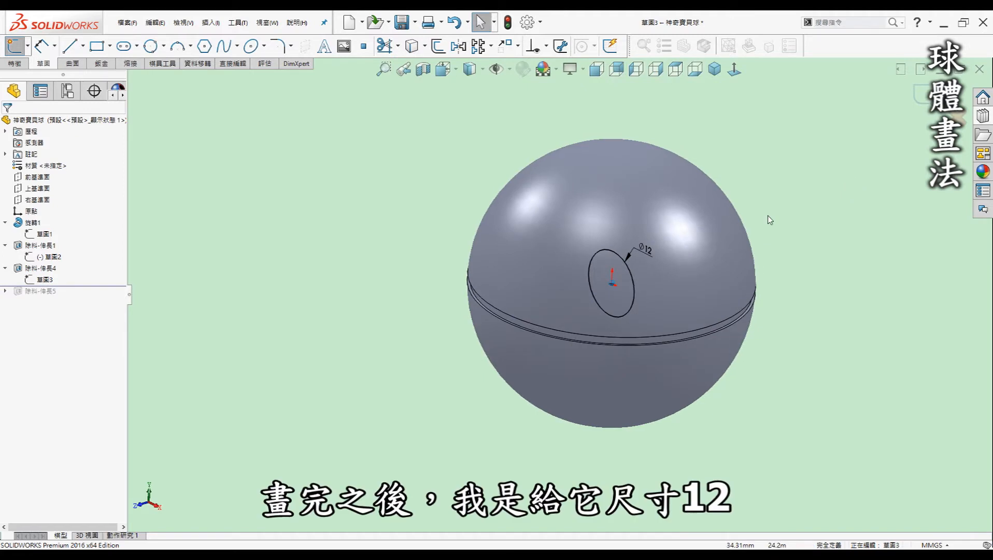
middle_click_drag(601, 286, 647, 277)
middle_click_drag(572, 253, 648, 303)
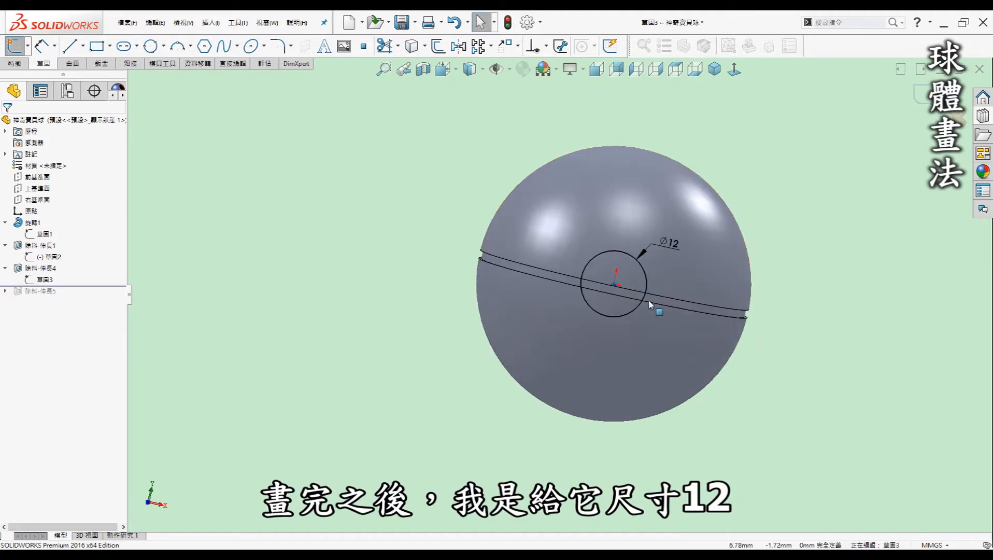
left_click(922, 97)
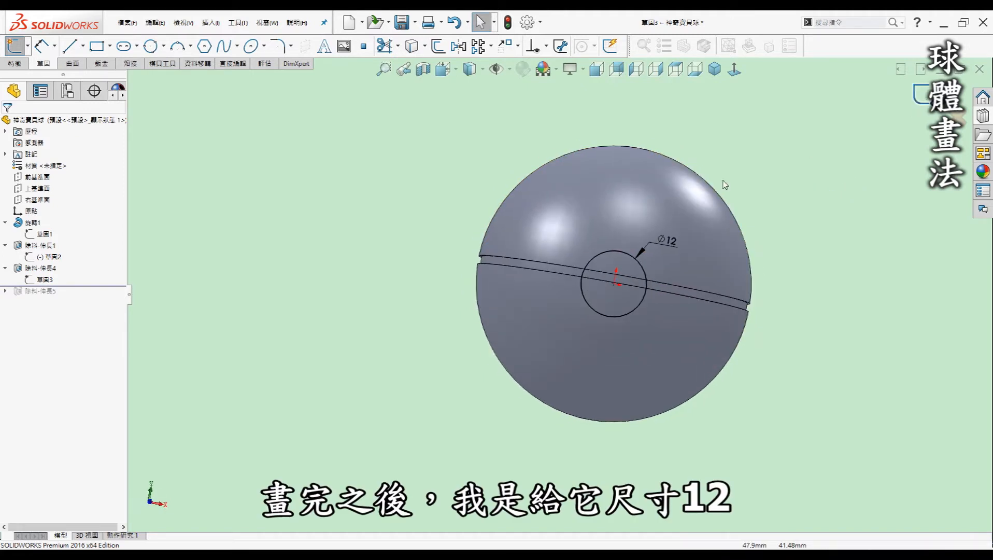
- Open the definition of the 除料-伸長4 circular cut and review its start condition options, keeping Offset (平移)
left_click(45, 270)
left_click(54, 240)
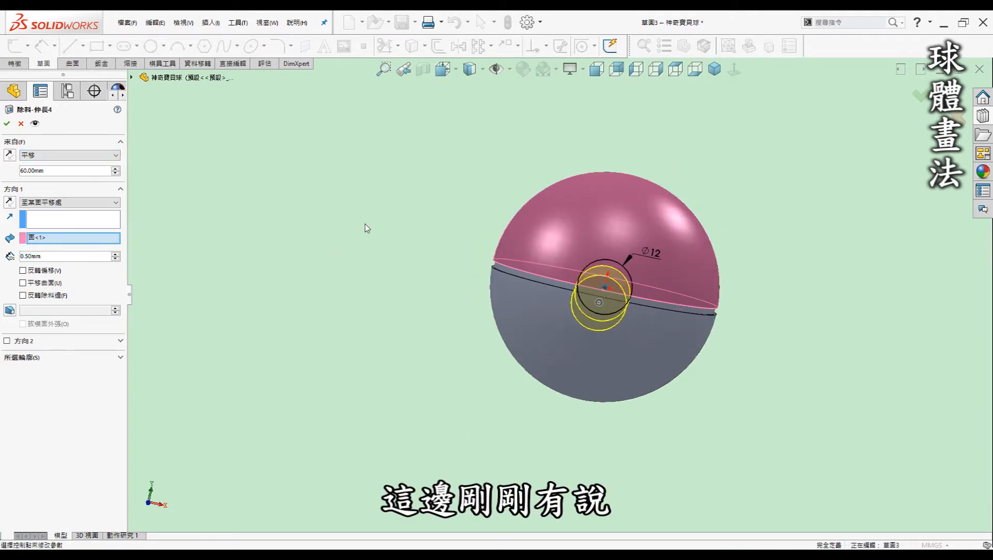
middle_click_drag(365, 225, 315, 243)
left_click(89, 155)
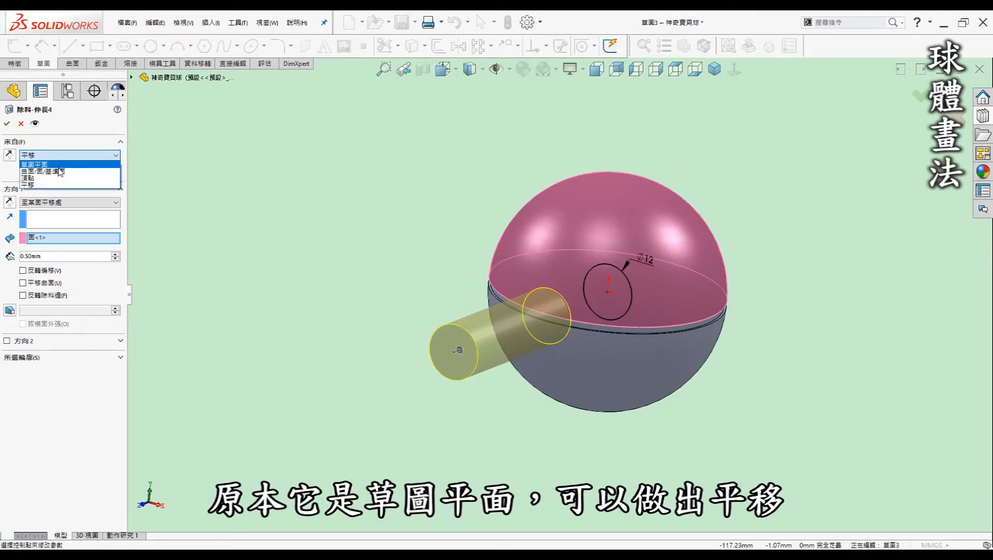
left_click(42, 184)
middle_click_drag(129, 207, 469, 322)
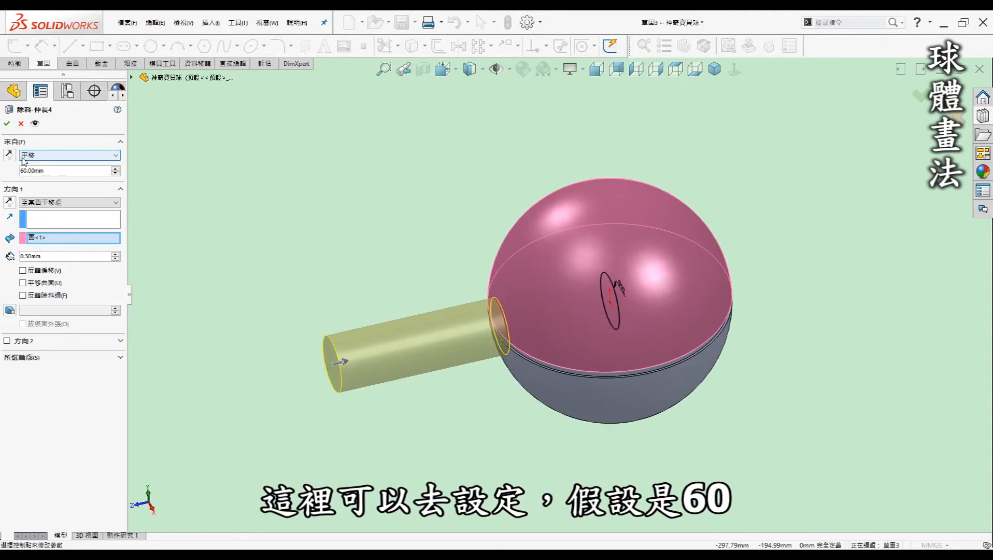
- Review the circular cut's end condition options, keep Offset From Surface (至某面平移處), examine its preview at the sphere's face and close the definition
left_click(56, 203)
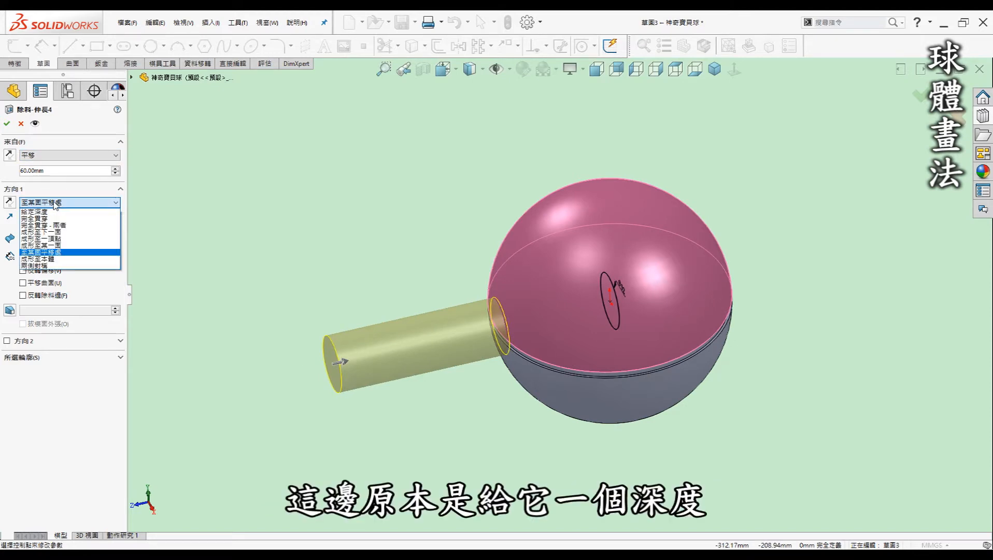
left_click(52, 251)
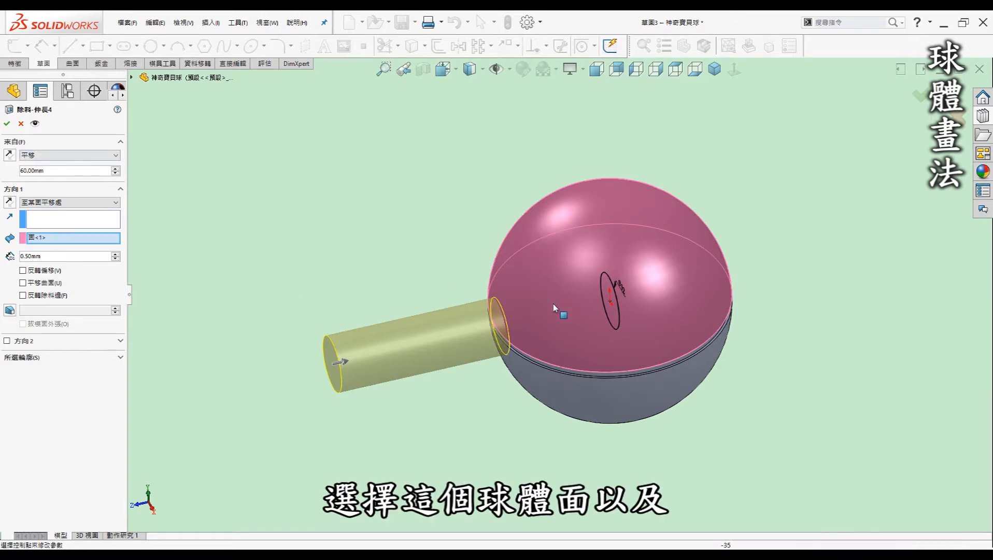
scroll(549, 303, "down", 3)
middle_click_drag(520, 294, 562, 306)
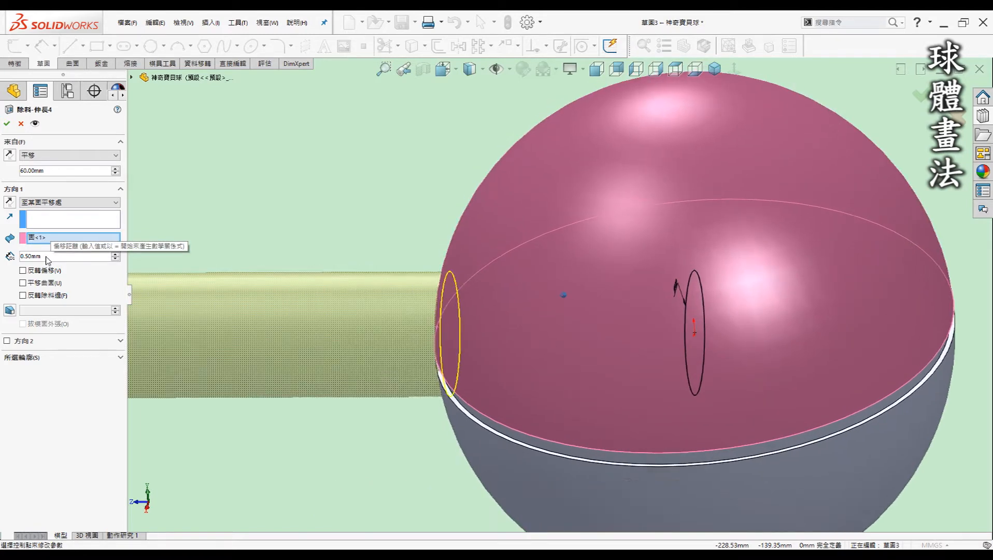
scroll(492, 326, "down", 3)
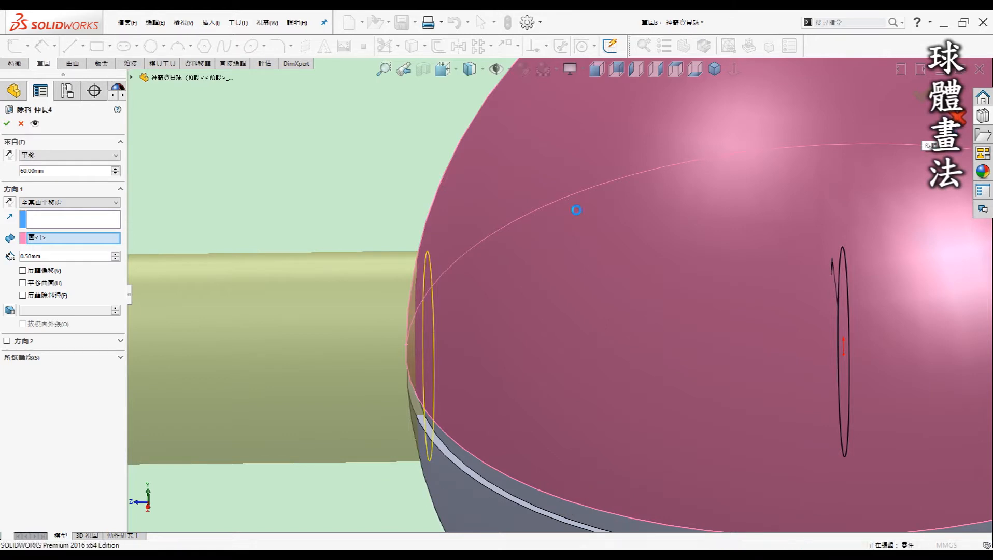
right_click(319, 223)
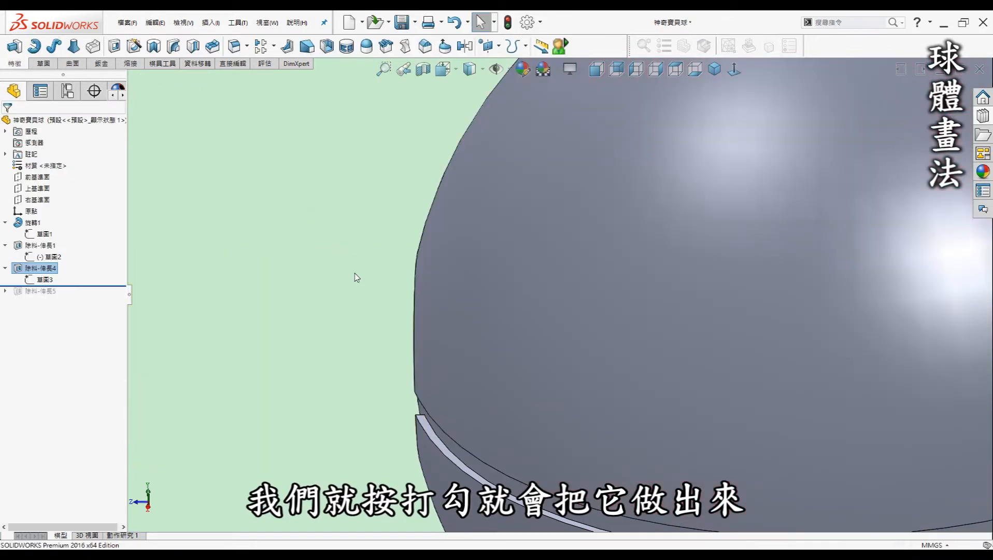
- Roll the model forward past the 除料-伸長5 cut and open its circle sketch 草圖6
left_click(355, 273)
scroll(355, 272, "up", 4)
middle_click_drag(354, 272, 348, 276)
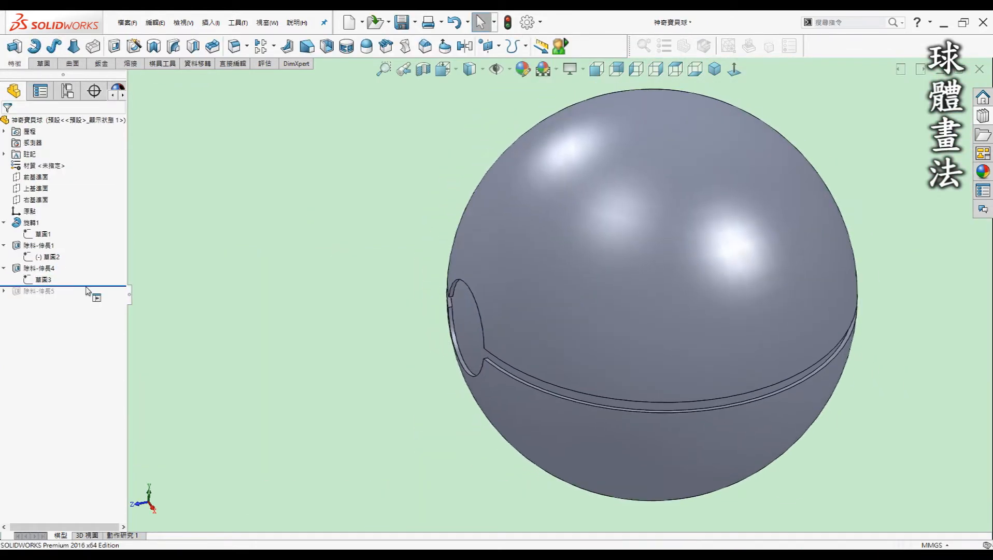
left_click_drag(89, 289, 86, 299)
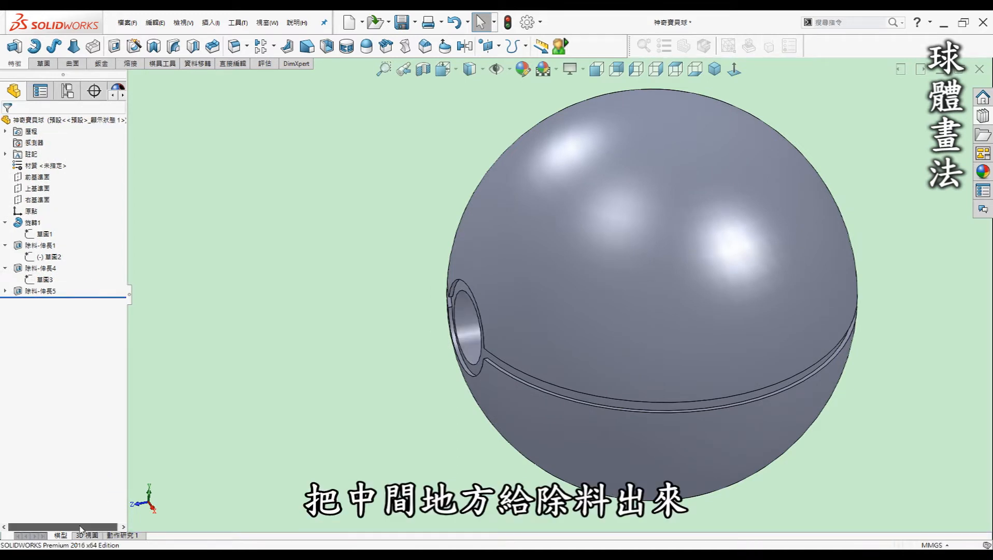
left_click(5, 290)
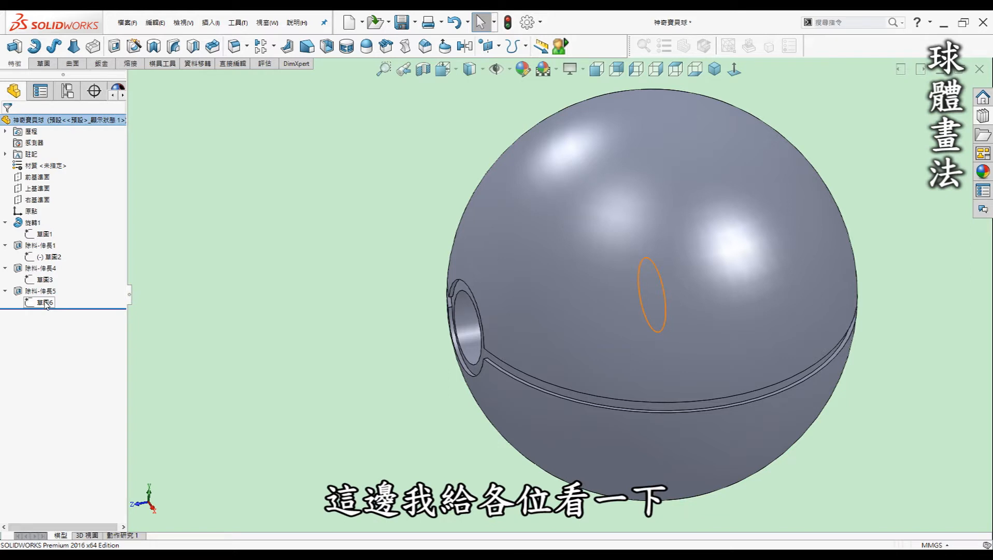
double_click(46, 303)
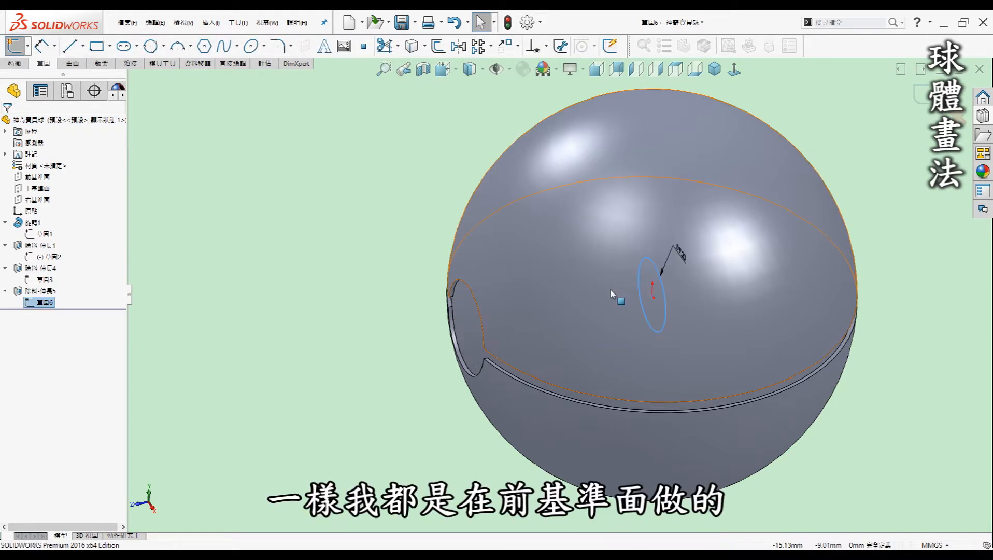
- Inspect the dimensioned circle of 草圖6 at the sphere's centre and exit the sketch
scroll(611, 293, "down", 4)
middle_click_drag(611, 279, 689, 272)
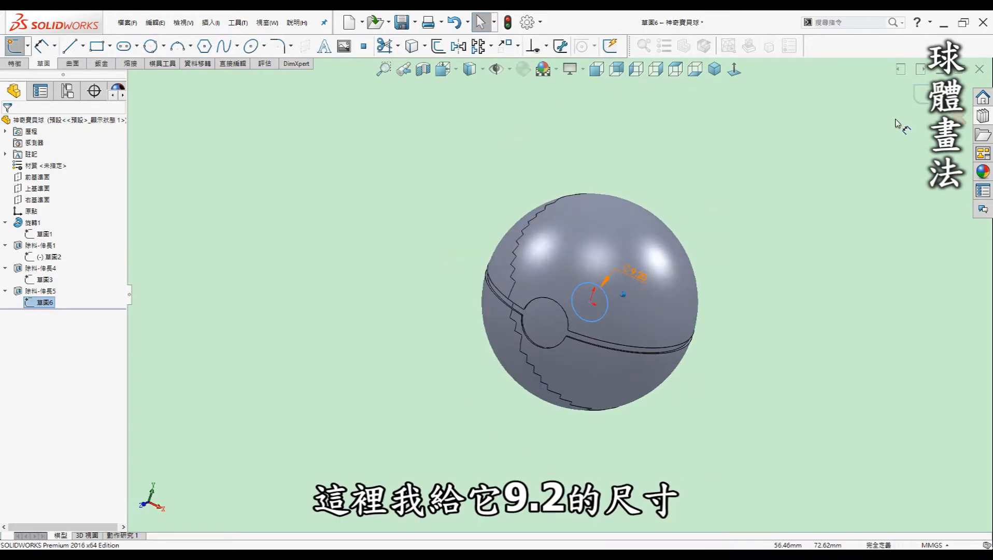
left_click(942, 109)
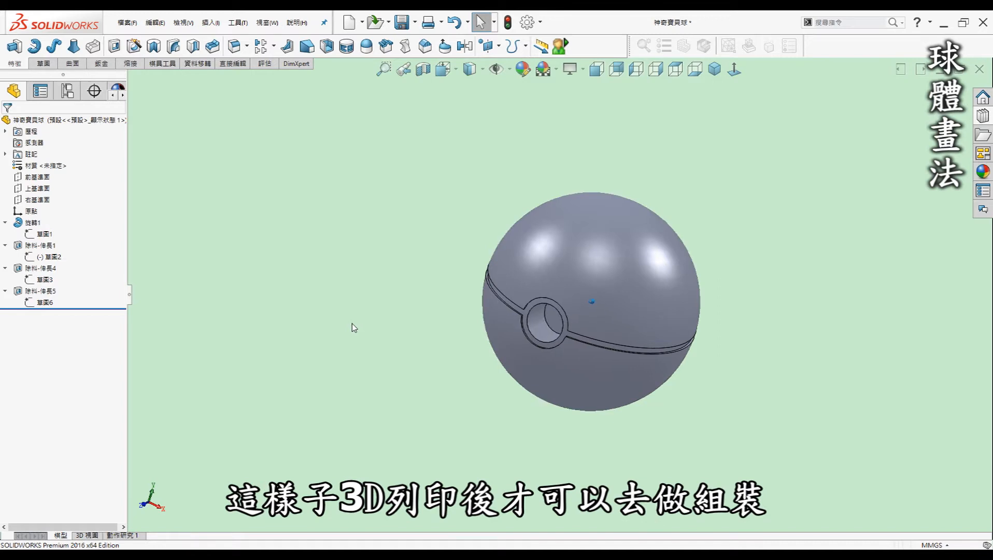
- Open the definition of the 除料-伸長5 cut, review its start offset and blind depth (給定深度) around the sphere, and accept it unchanged
middle_click_drag(592, 303, 616, 299)
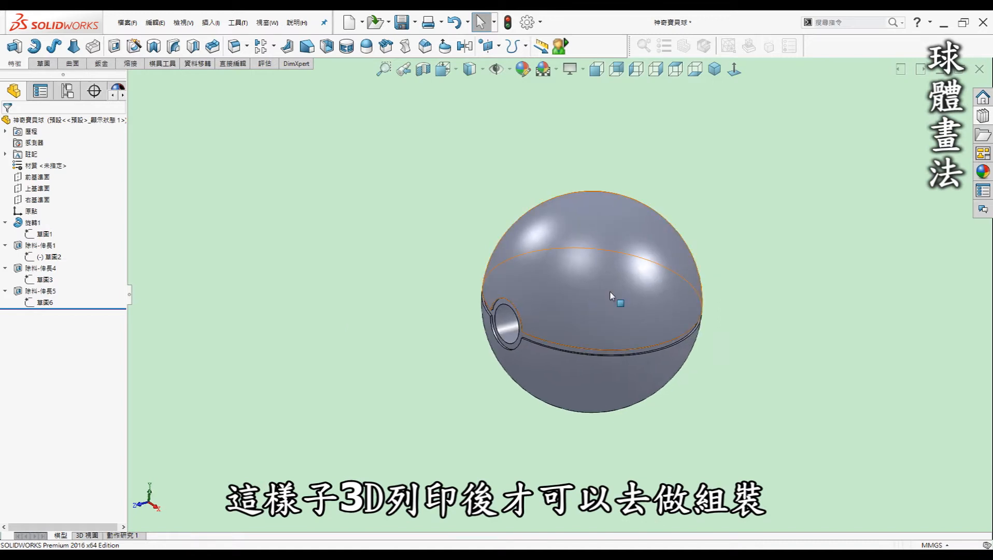
left_click(36, 291)
left_click(34, 261)
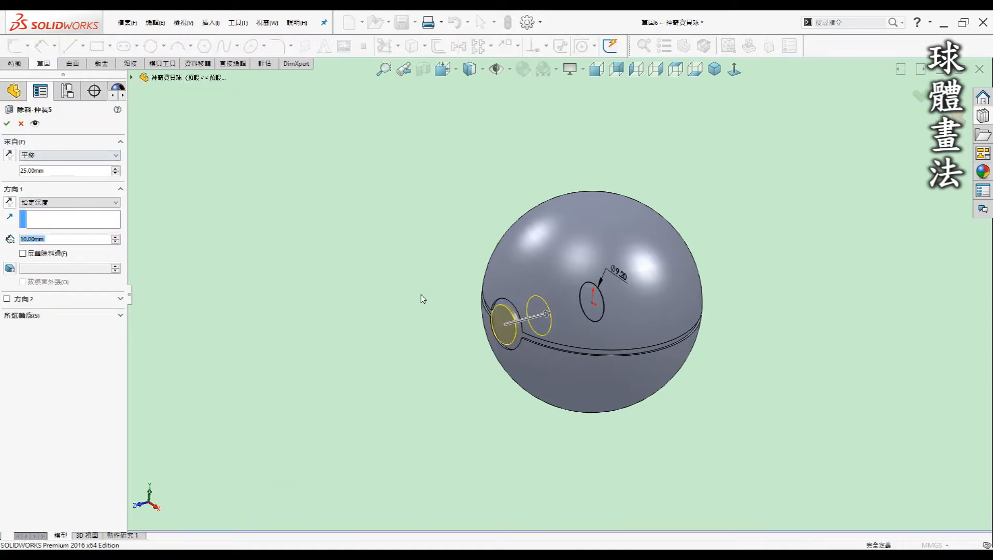
middle_click_drag(414, 303, 564, 347)
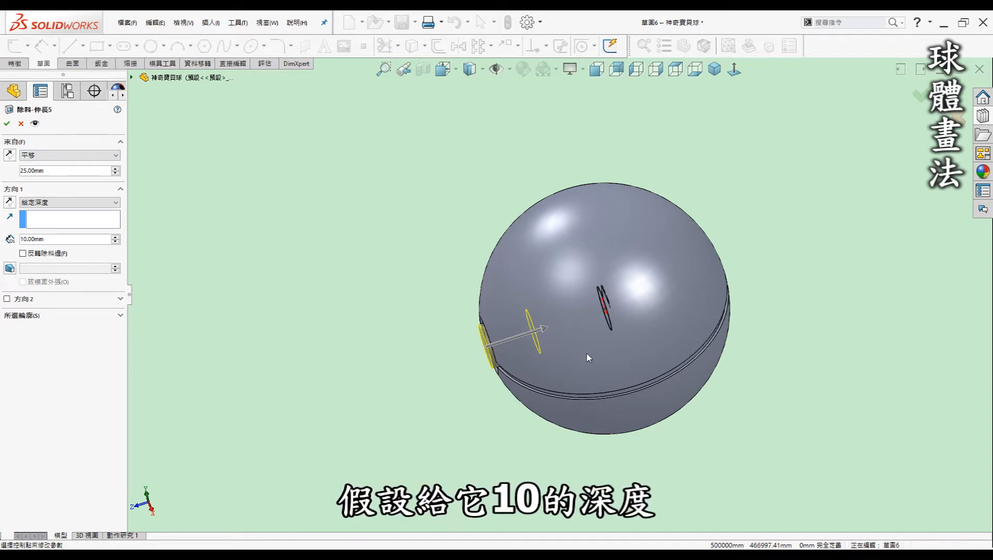
left_click(7, 123)
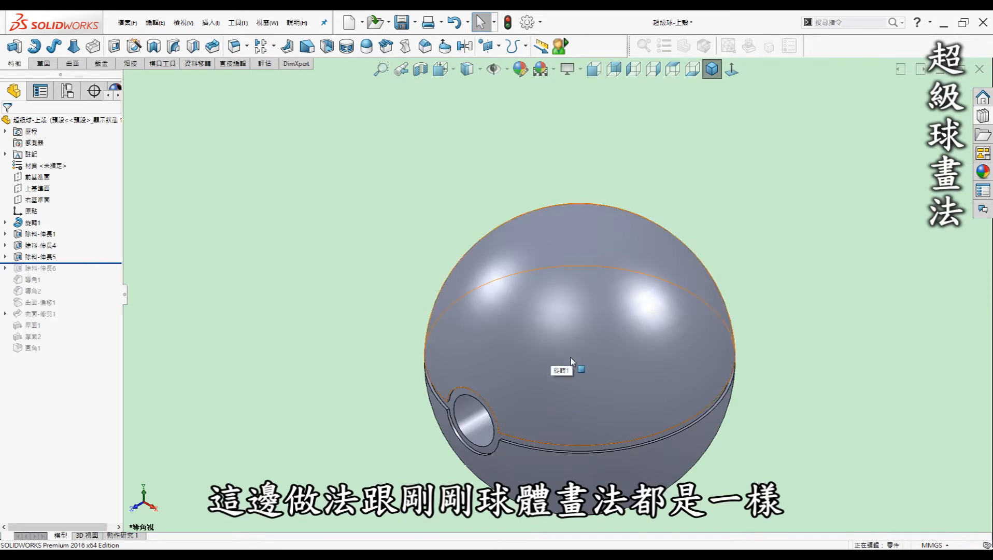
- In the 超級球-上殼 part, roll the model forward past the 除料-伸長6 cut and open its sketch 草圖7
left_click_drag(76, 262, 71, 275)
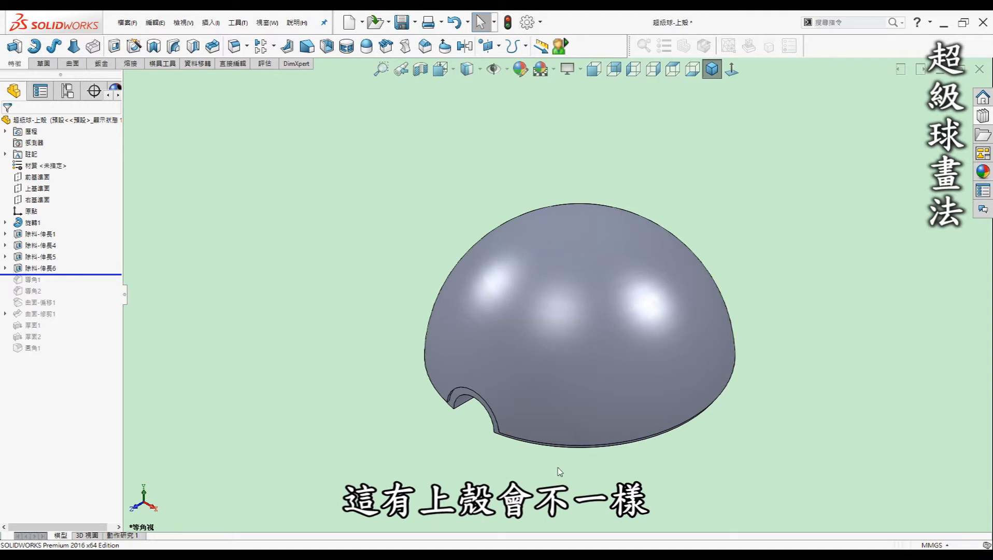
left_click(6, 268)
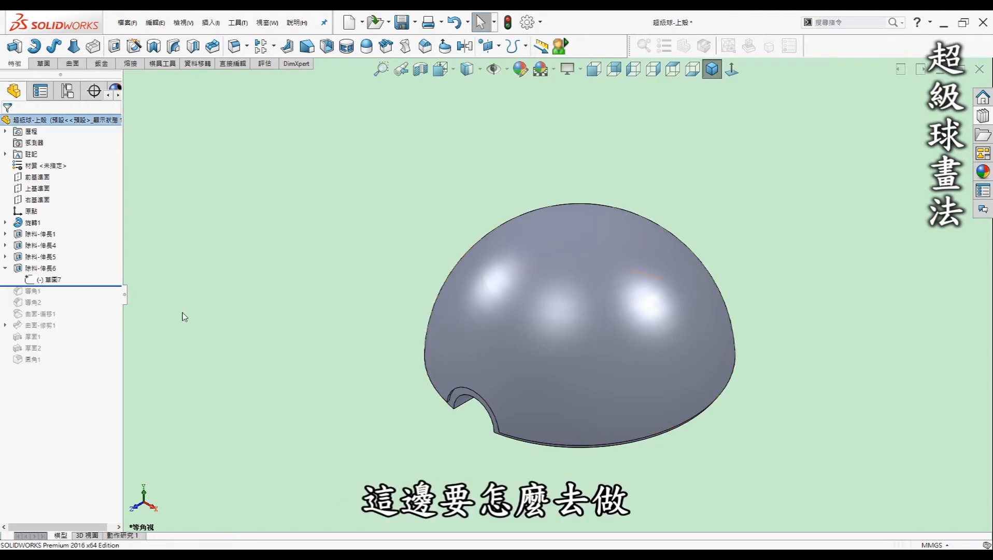
left_click(489, 307)
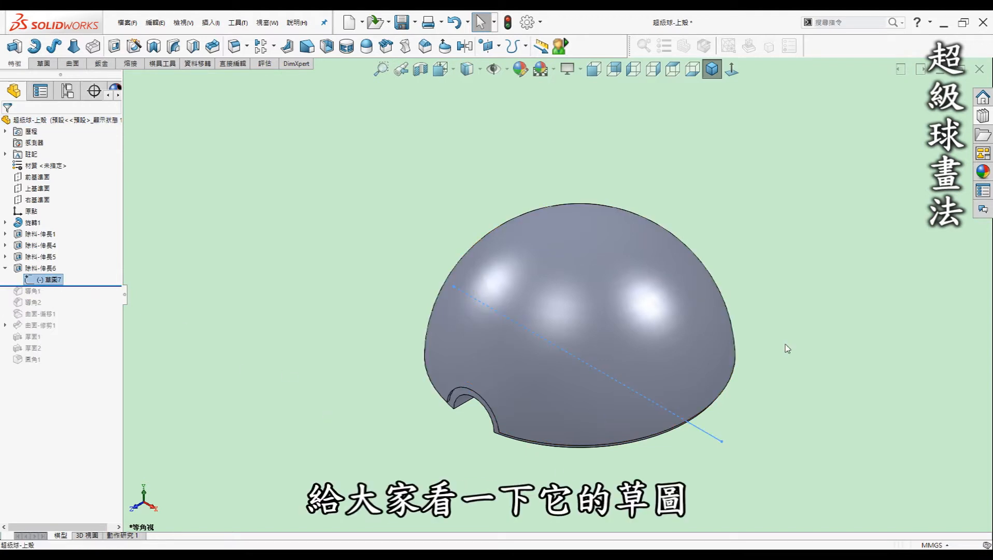
- Inspect the straight line through the sphere's centre in 草圖7 at an angle and face-on, and exit the sketch
middle_click_drag(807, 306, 807, 306)
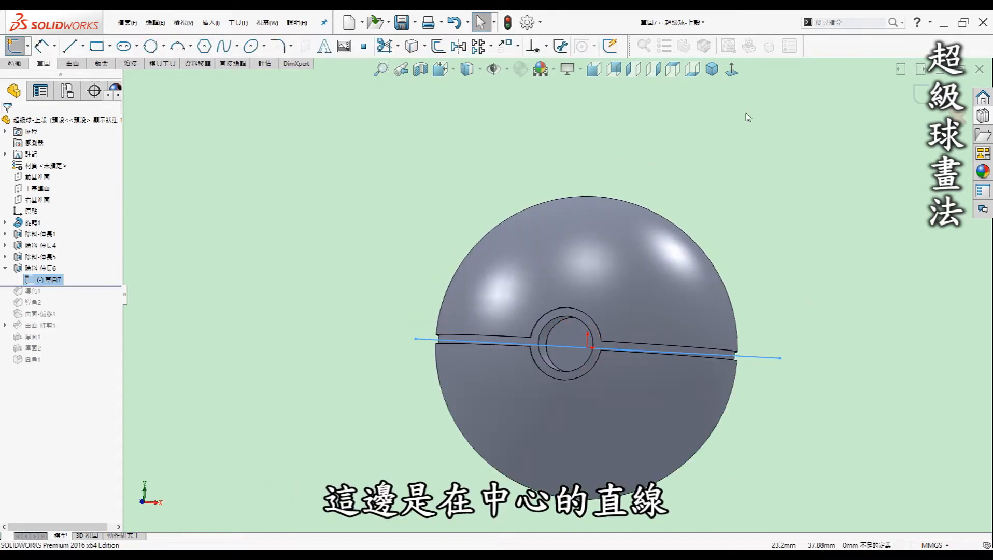
left_click(731, 69)
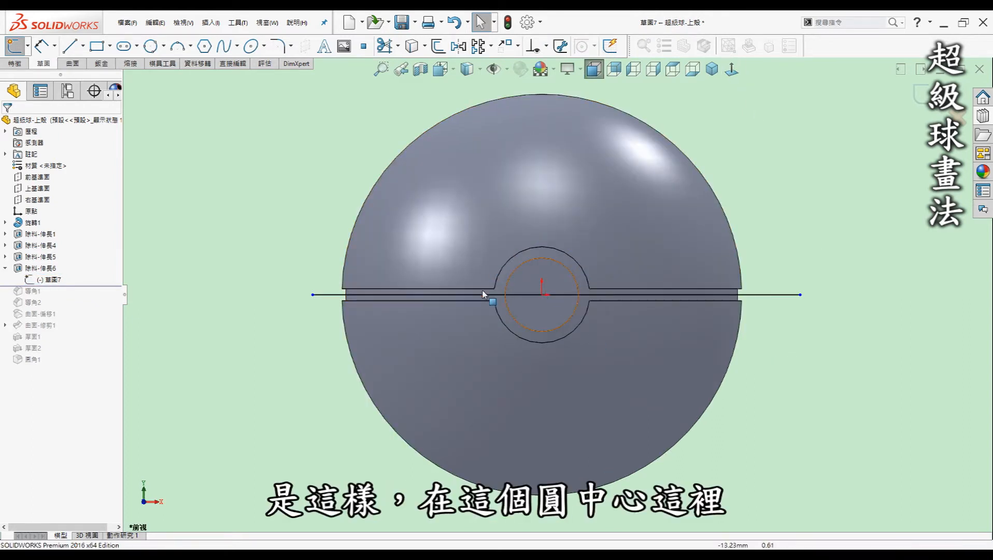
left_click(917, 97)
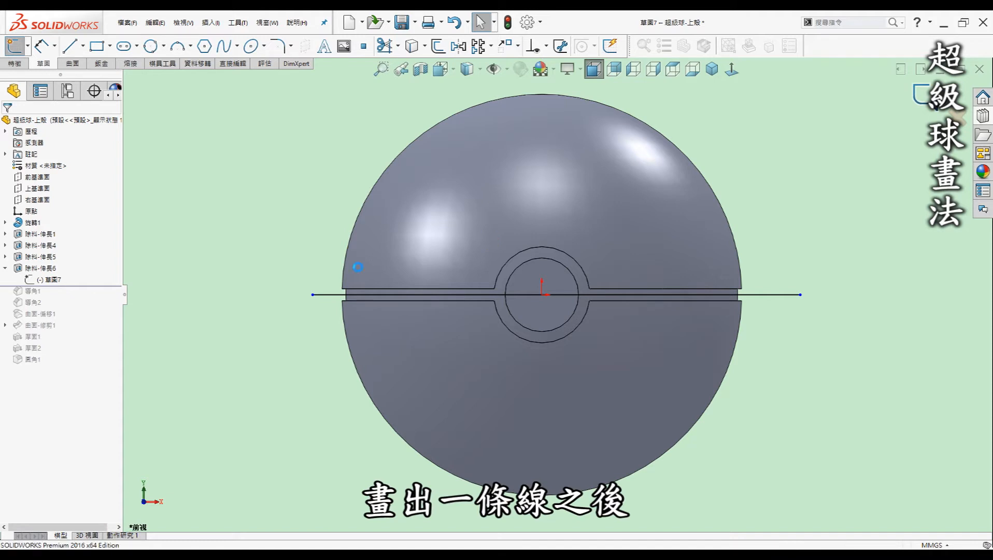
- Open the definition of the 除料-伸長6 cut, examine its Through All (完全貫穿) preview in both directions, and cancel the edit
left_click(79, 269)
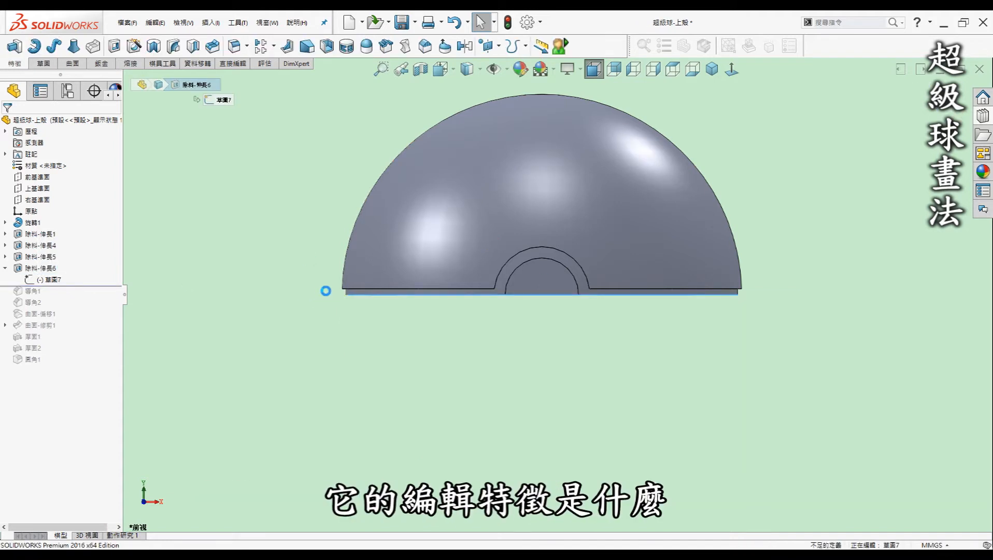
middle_click_drag(469, 277, 438, 327)
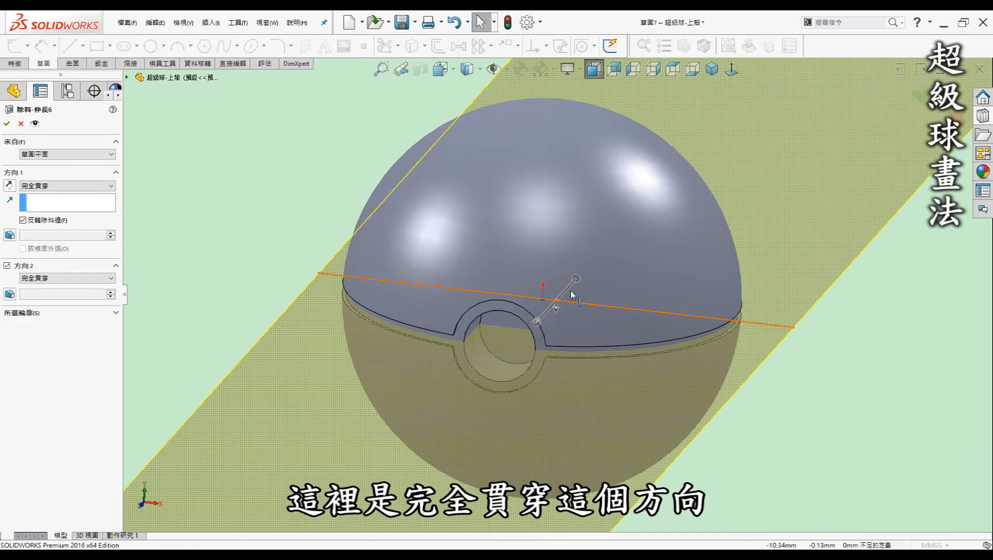
left_click(21, 123)
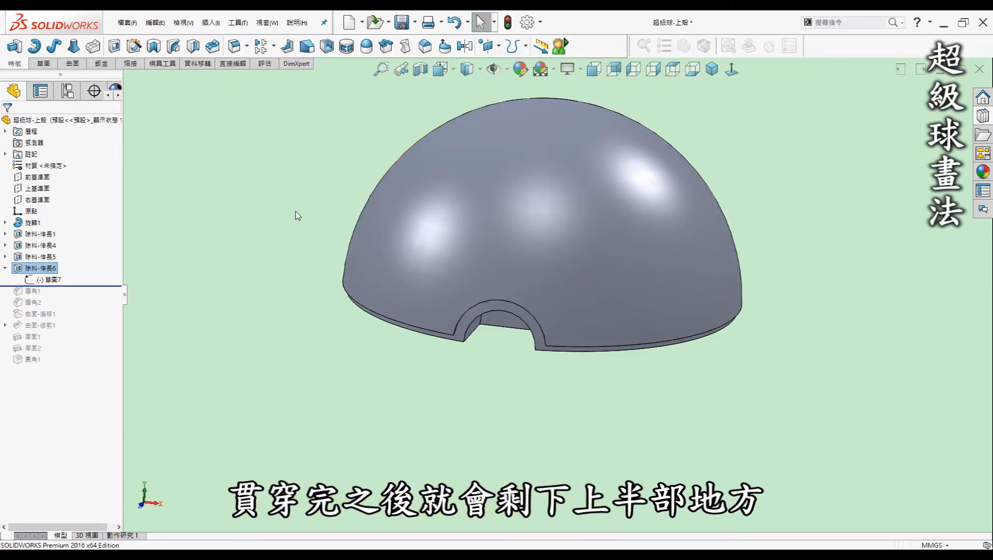
left_click(327, 207)
- Roll the upper shell forward one feature at a time past the 導角1 and 導角2 chamfers and the 曲面-偏移1 offset surface
left_click(97, 284)
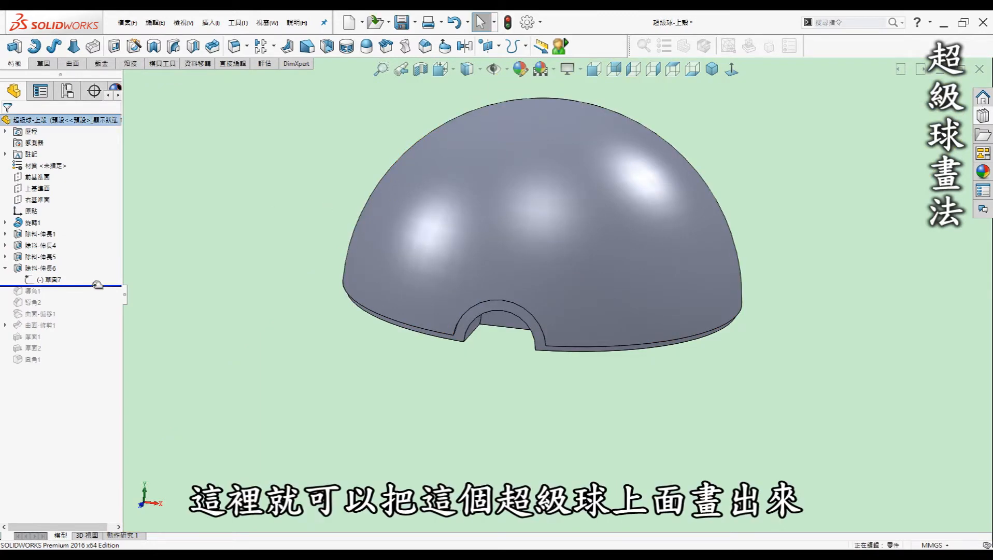
left_click_drag(96, 286, 86, 299)
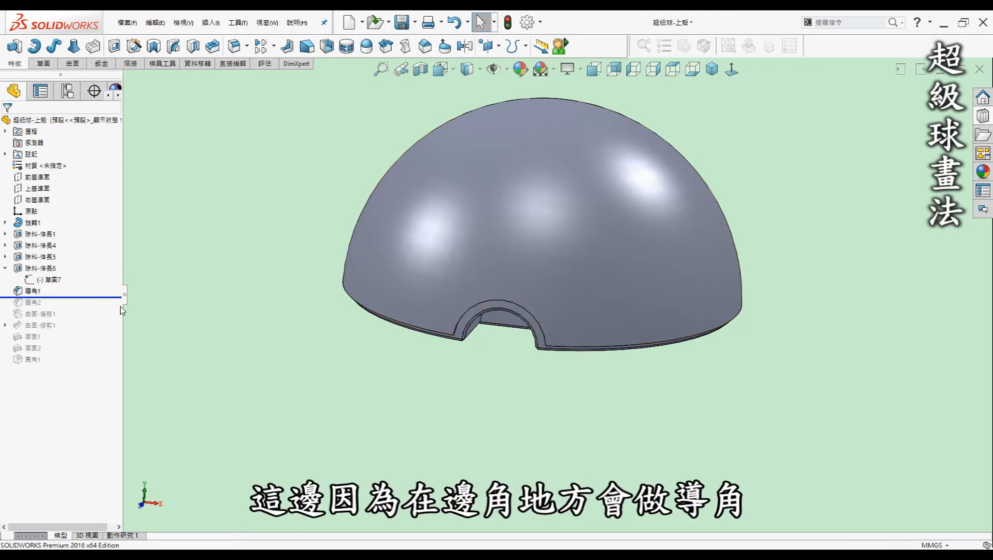
left_click_drag(110, 298, 108, 309)
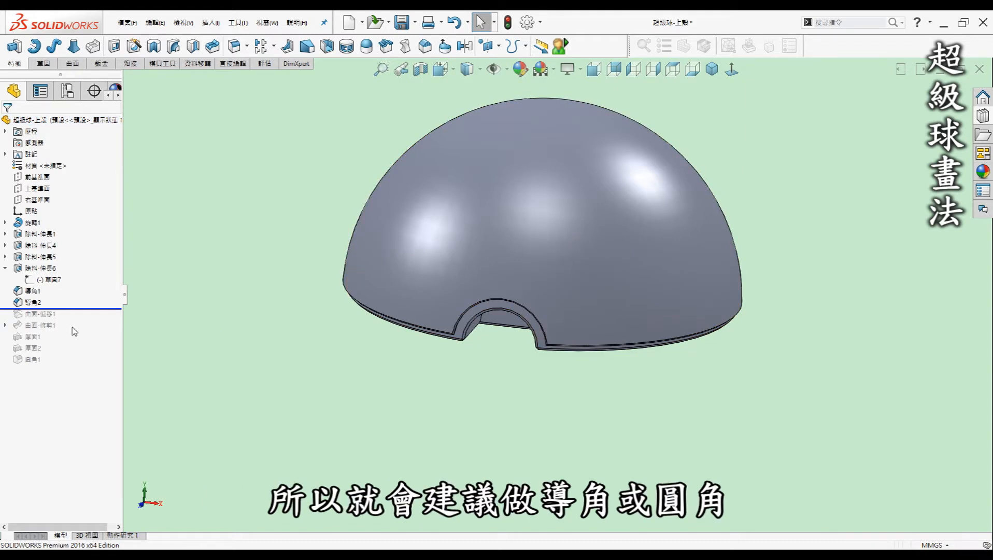
left_click_drag(78, 309, 64, 321)
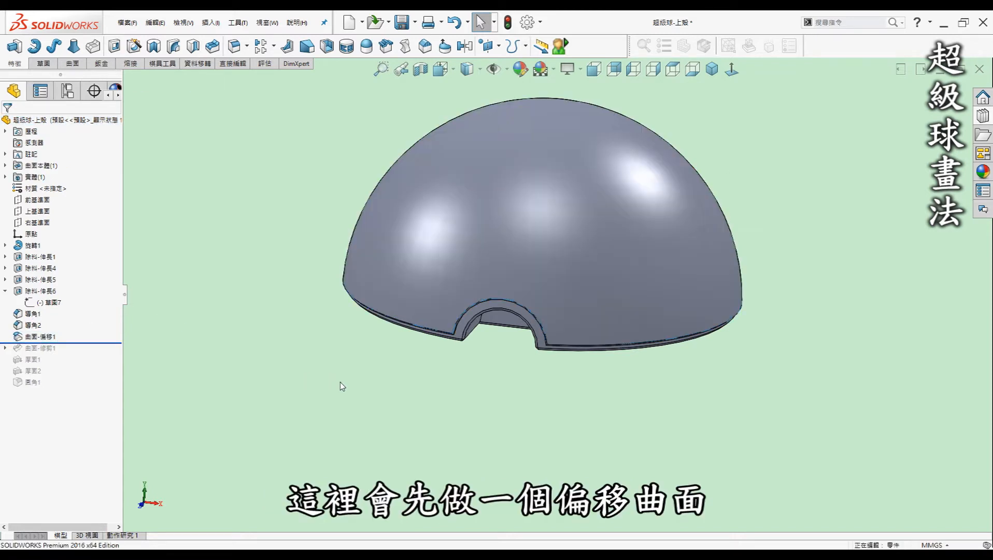
middle_click_drag(340, 386, 343, 383)
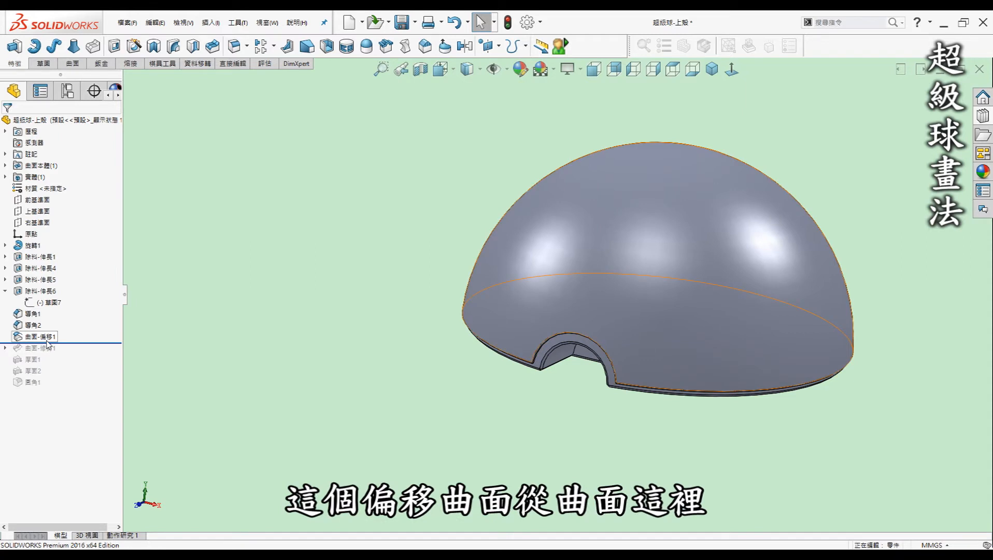
- Look over the available surface commands and open the definition of the 曲面-偏移1 offset surface
left_click(72, 64)
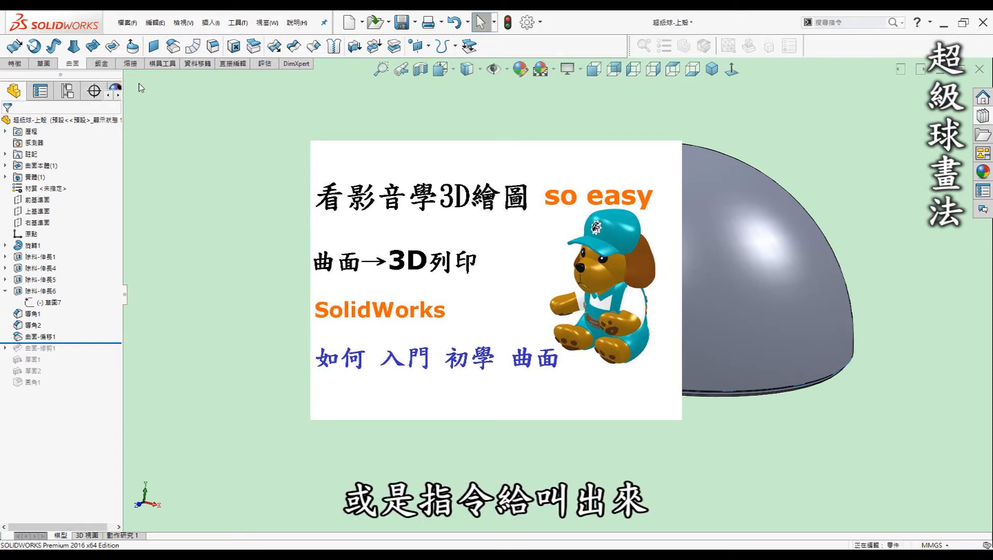
left_click(15, 64)
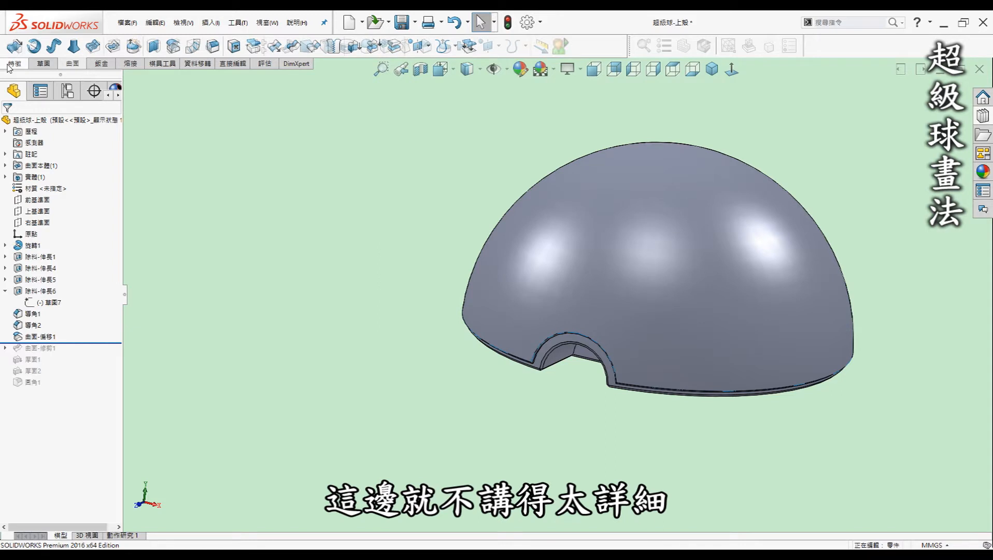
left_click(40, 338)
left_click(45, 310)
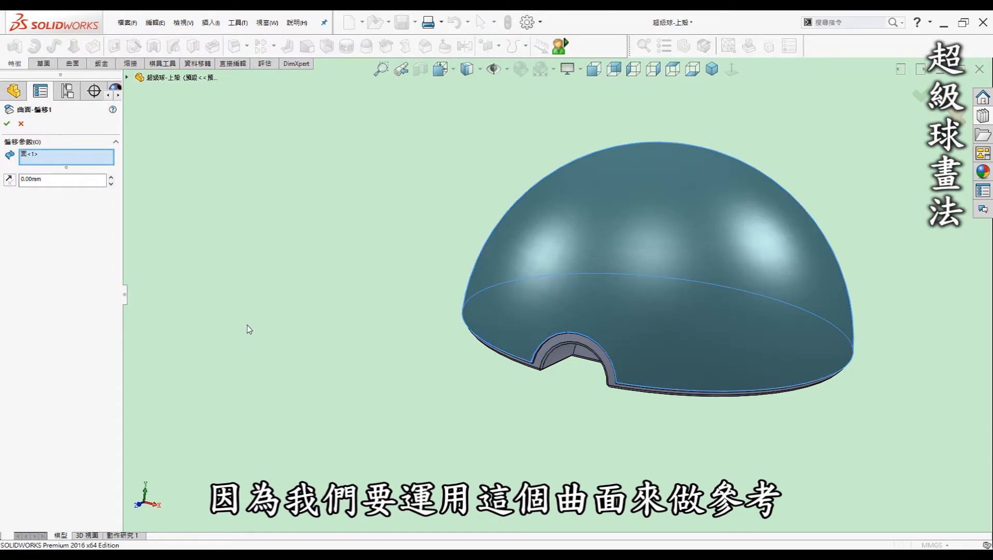
- Close the 曲面-偏移1 definition unchanged and inspect the 草圖8 curves that trim the offset surface, viewed face-on
left_click(21, 124)
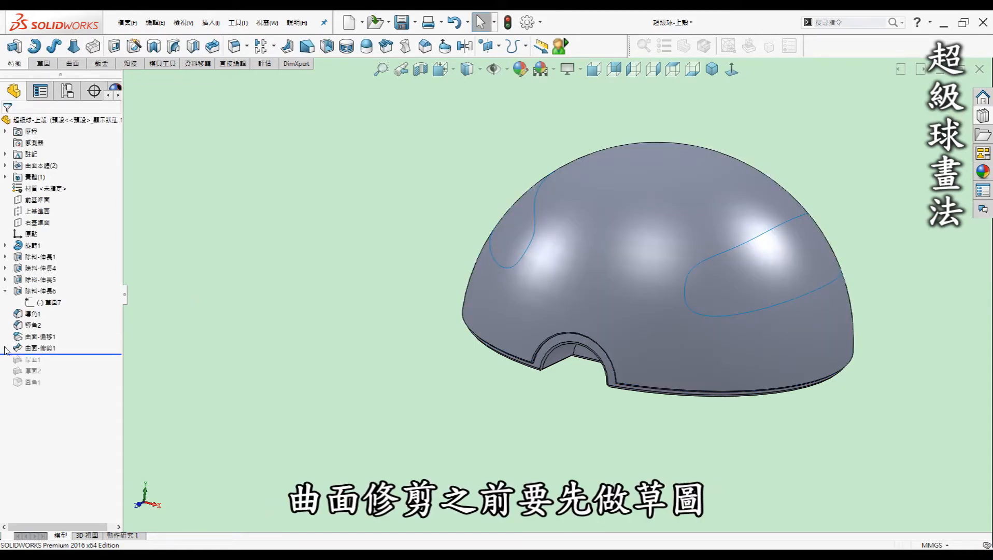
left_click(5, 347)
left_click(45, 359)
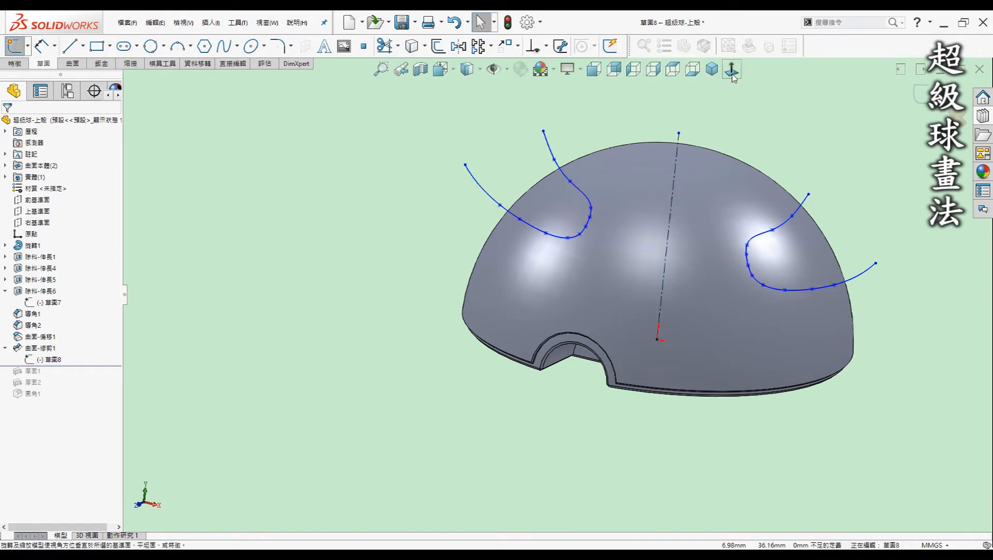
left_click(593, 69)
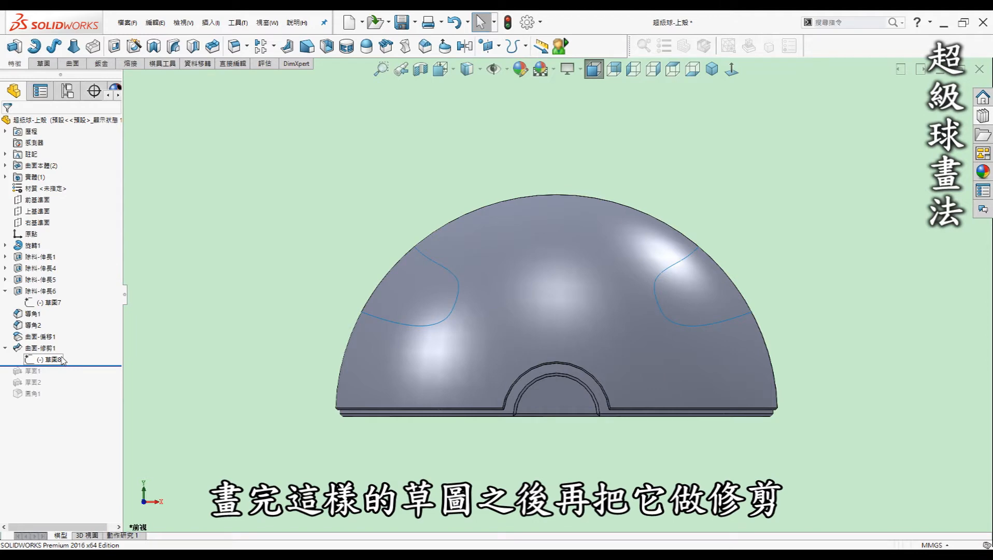
- Highlight the two surface bodies kept by 曲面-修剪1 and examine them on the shell from several angles
left_click(44, 348)
middle_click_drag(283, 261, 646, 363)
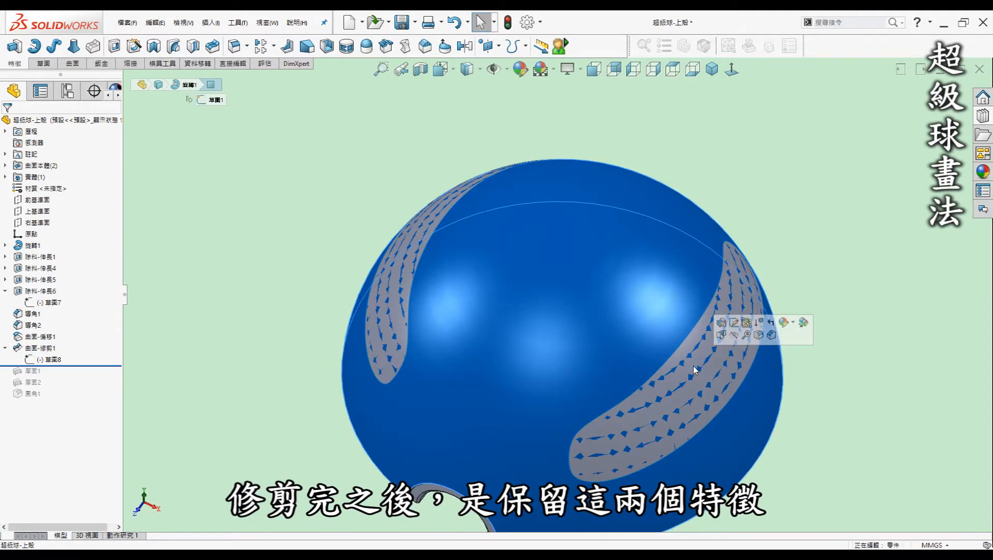
left_click(5, 166)
left_click(49, 177)
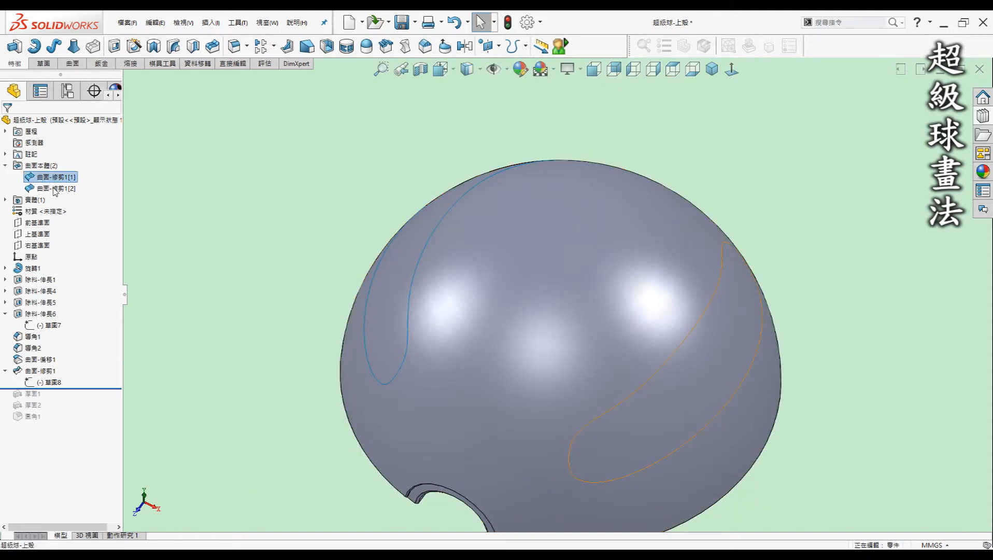
left_click(56, 189, "ctrl")
middle_click_drag(339, 290, 623, 362)
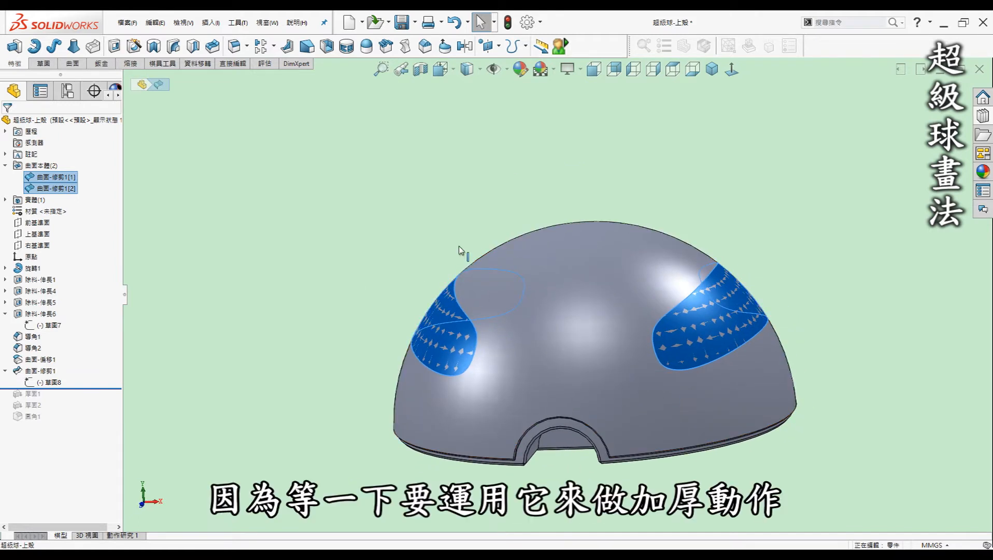
left_click(353, 271)
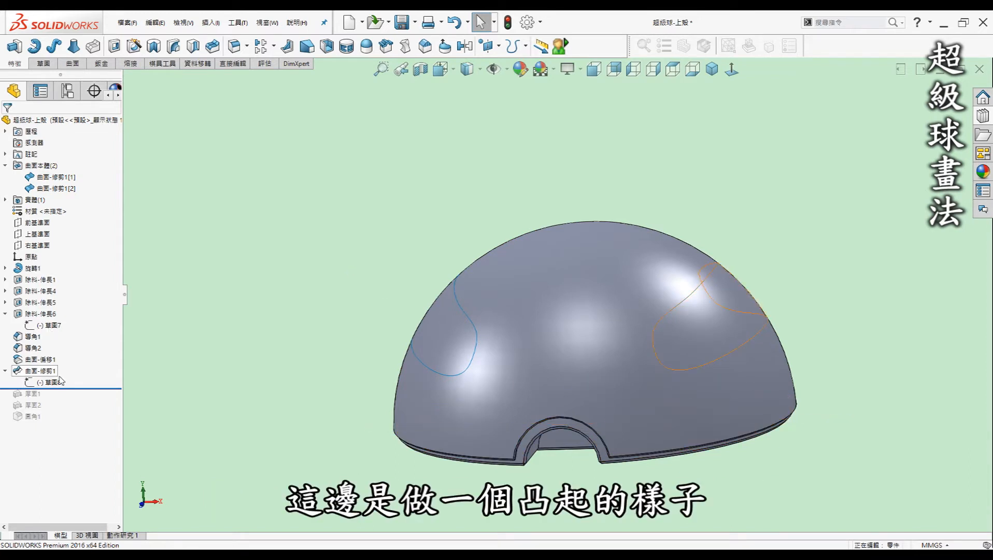
- Roll the upper shell forward past 厚面1, examine that thicken feature's thickness and merge settings, and cancel the edit
left_click_drag(69, 388, 63, 400)
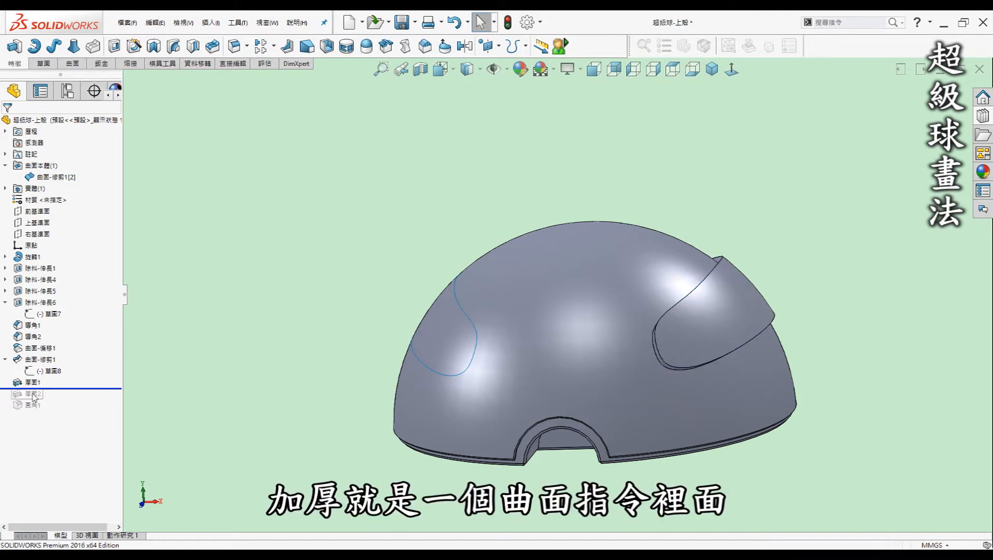
left_click(72, 64)
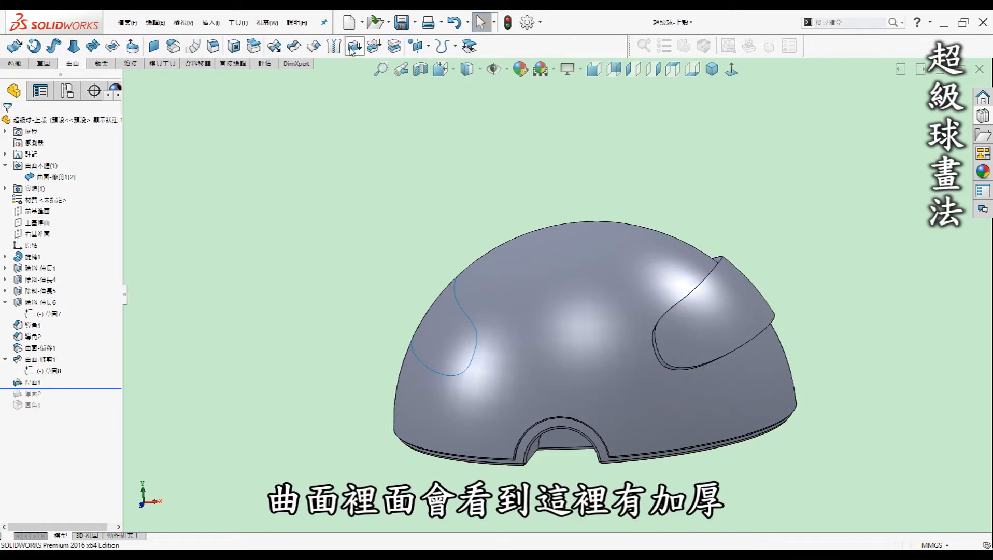
left_click(17, 382)
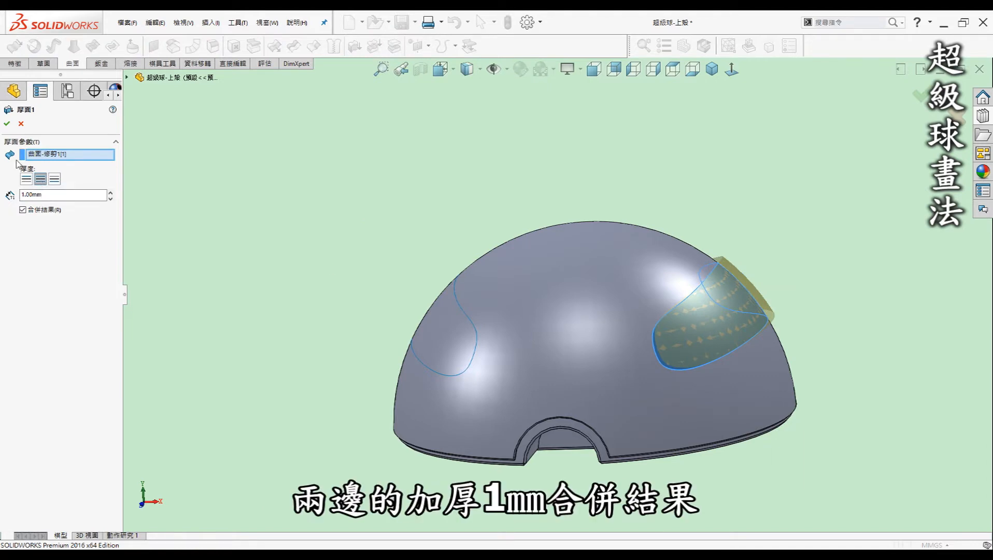
left_click(21, 123)
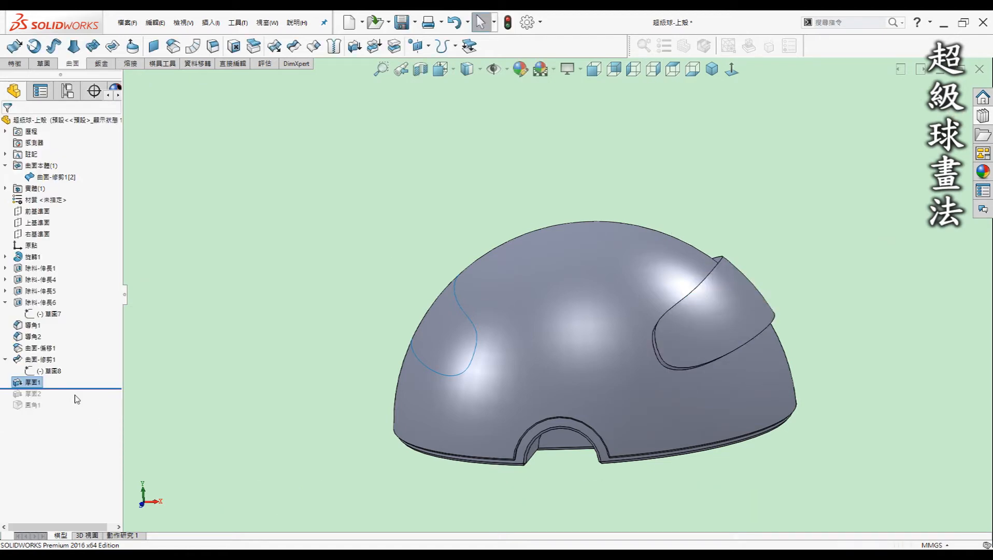
- Roll the upper shell forward past the 厚面2 thicken and 圓角1 fillet features and show it in isometric view
left_click_drag(80, 387, 77, 402)
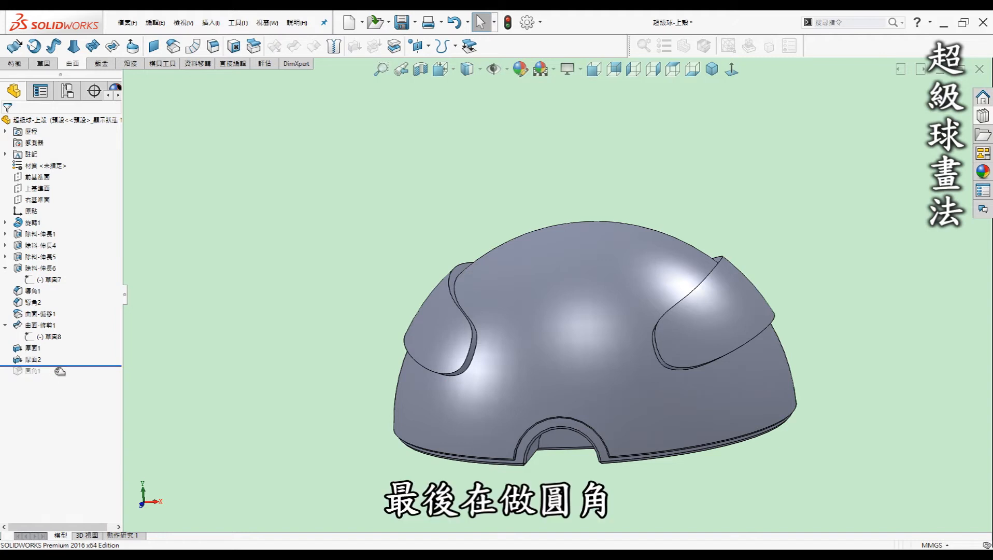
left_click_drag(60, 371, 61, 374)
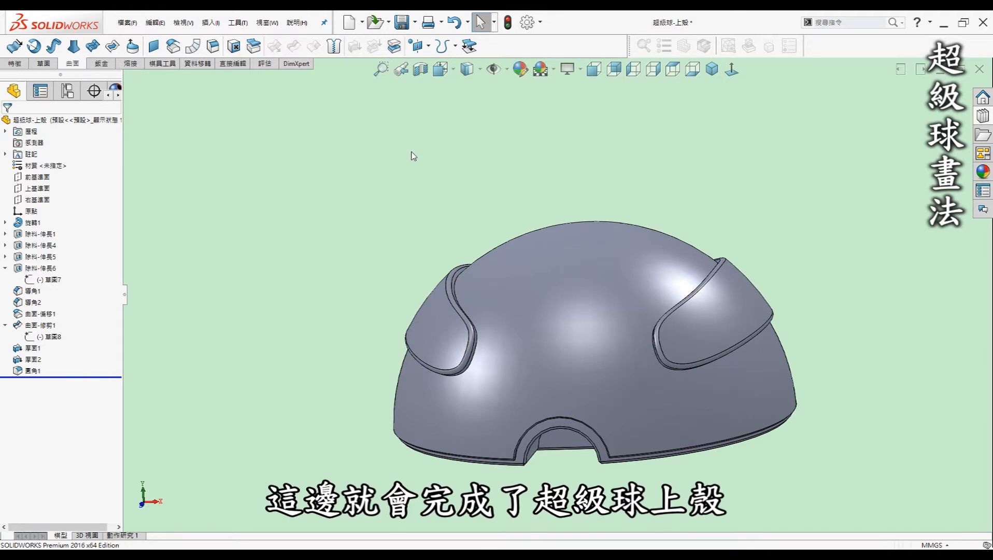
left_click(709, 75)
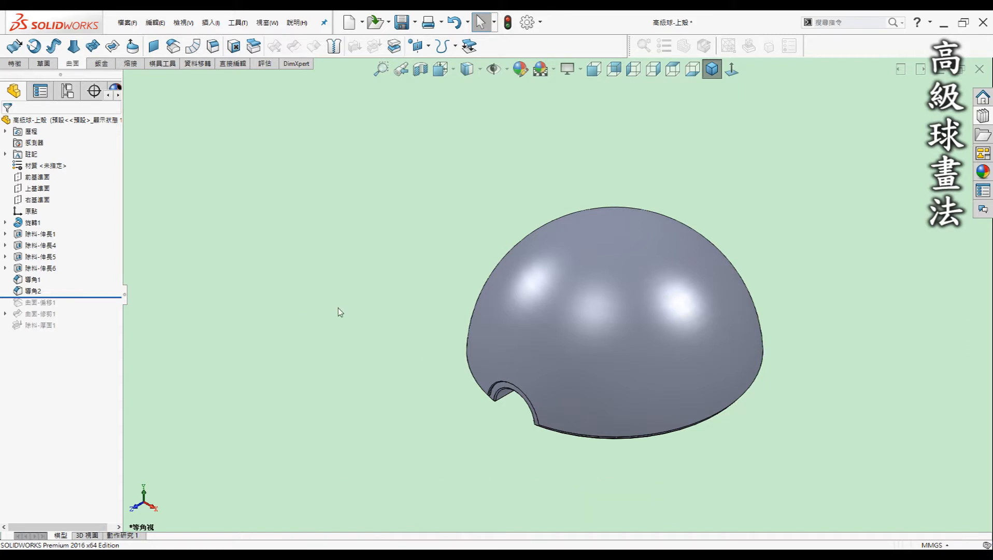
- Look over the rim and notch of the 高級球 upper shell, roll forward past 曲面-偏移1, and check its outer face
middle_click_drag(331, 310, 331, 310)
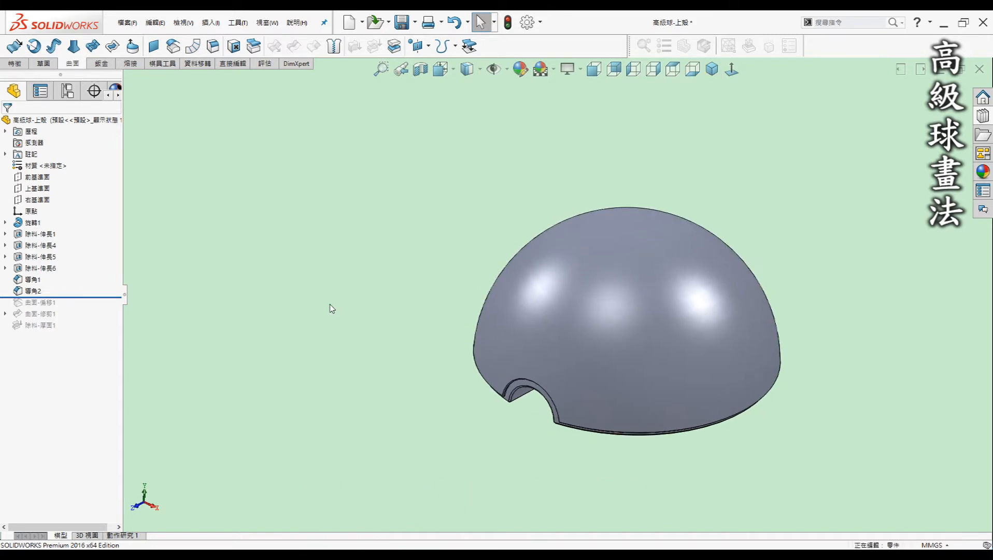
middle_click_drag(556, 400, 523, 391)
middle_click_drag(702, 313, 520, 367)
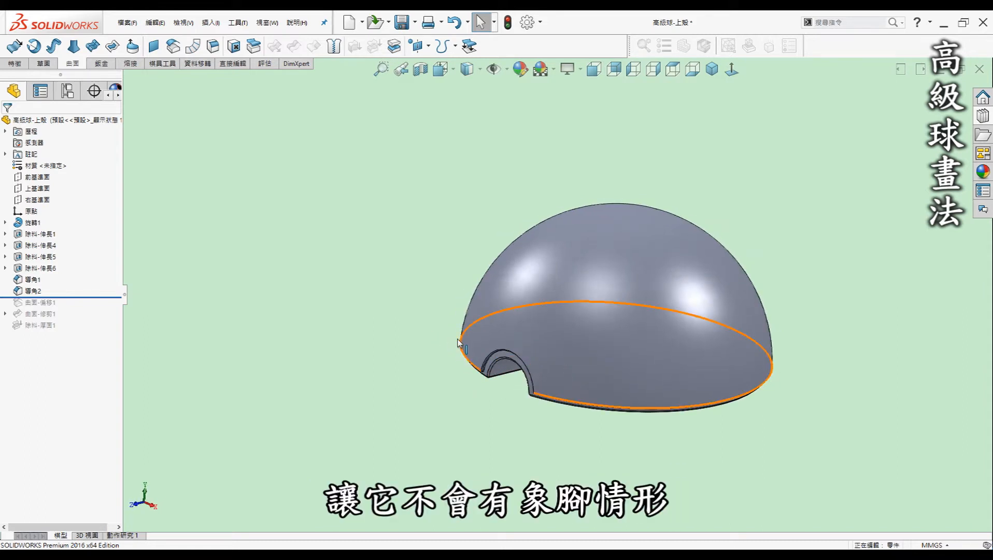
left_click_drag(71, 298, 66, 309)
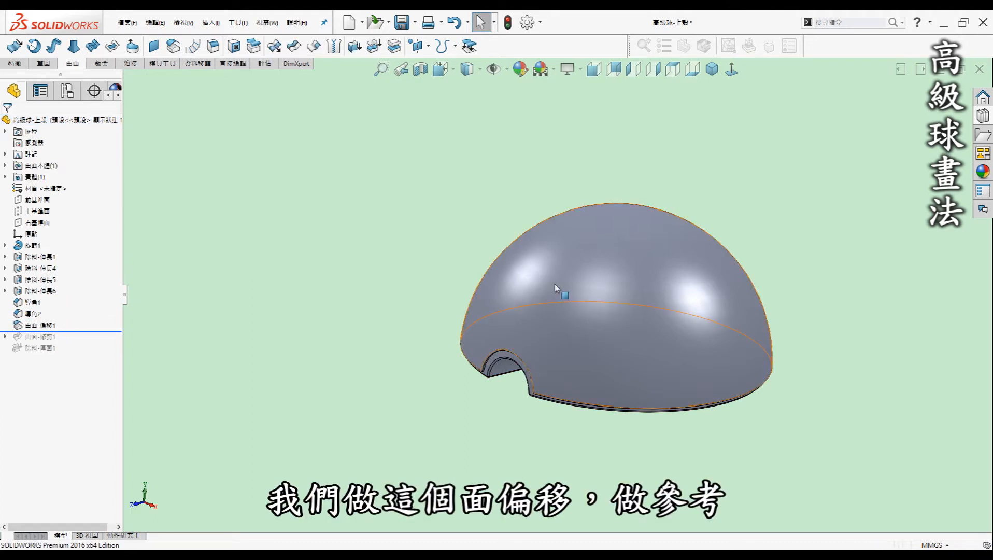
left_click(582, 267)
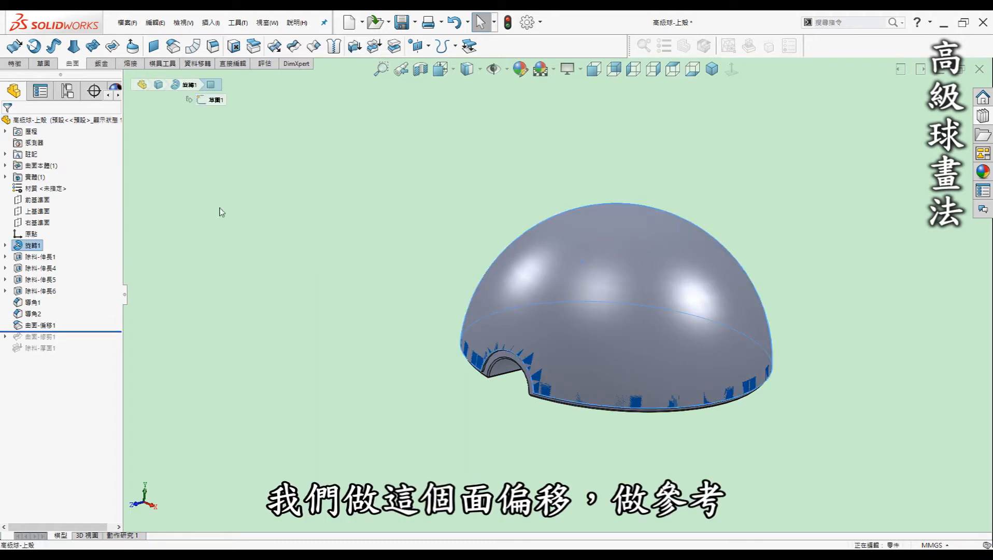
left_click(306, 235)
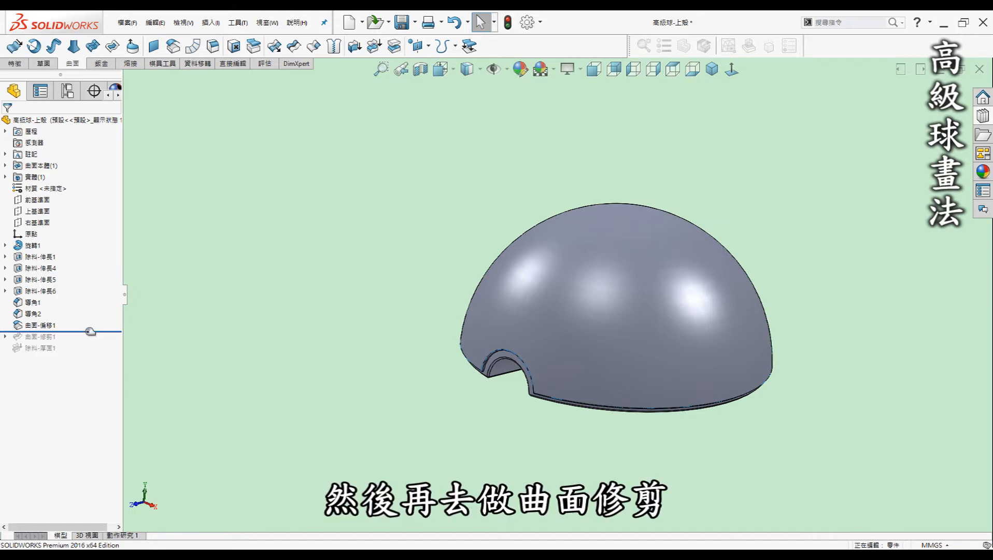
- Roll the shell forward past 曲面-修剪1 and open its 草圖8 sketch for editing, viewed face-on
left_click_drag(90, 331, 86, 342)
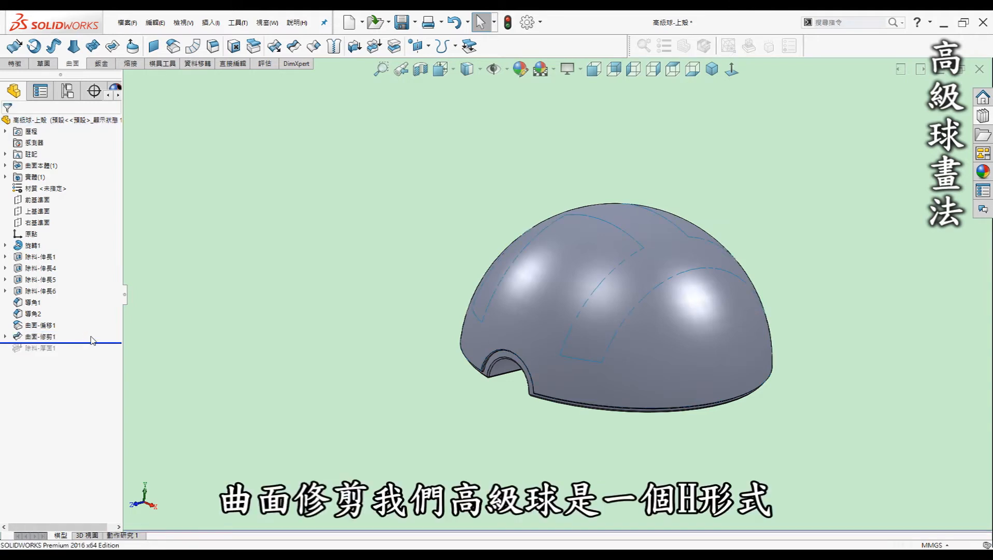
left_click(6, 336)
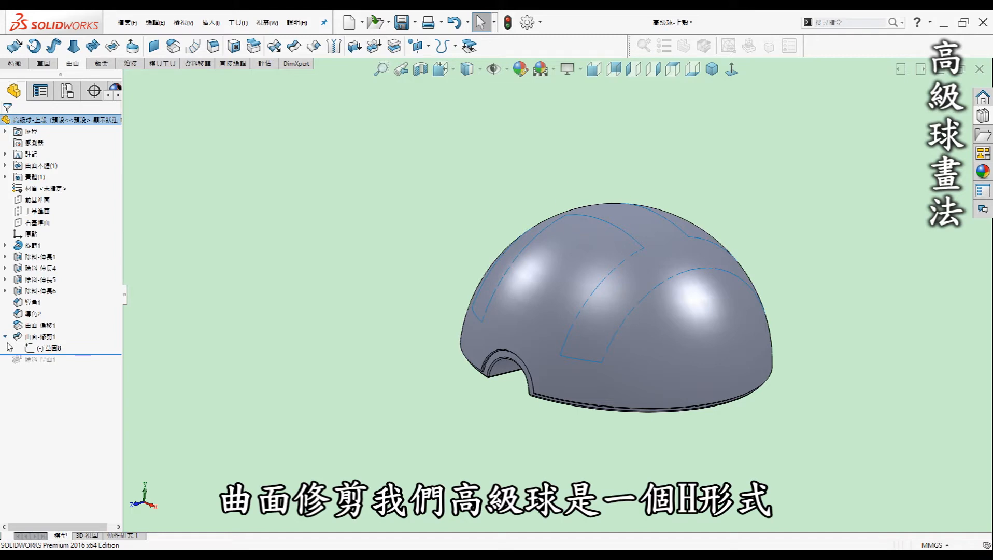
left_click(55, 348)
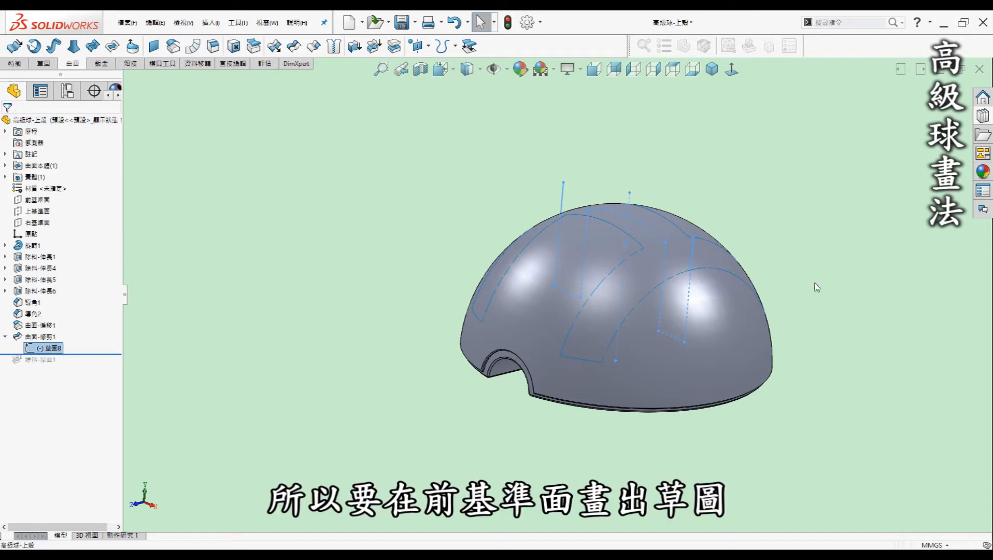
key("s")
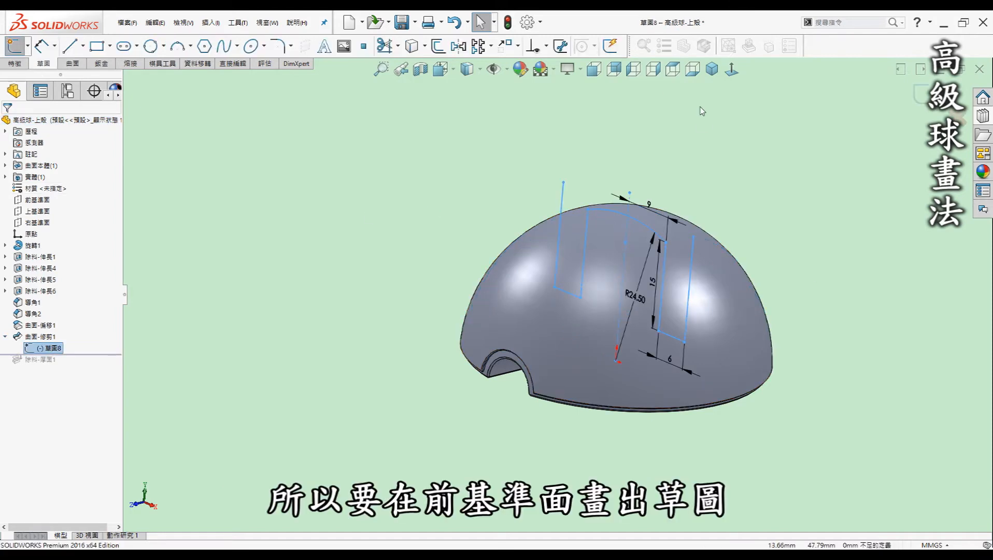
left_click(729, 72)
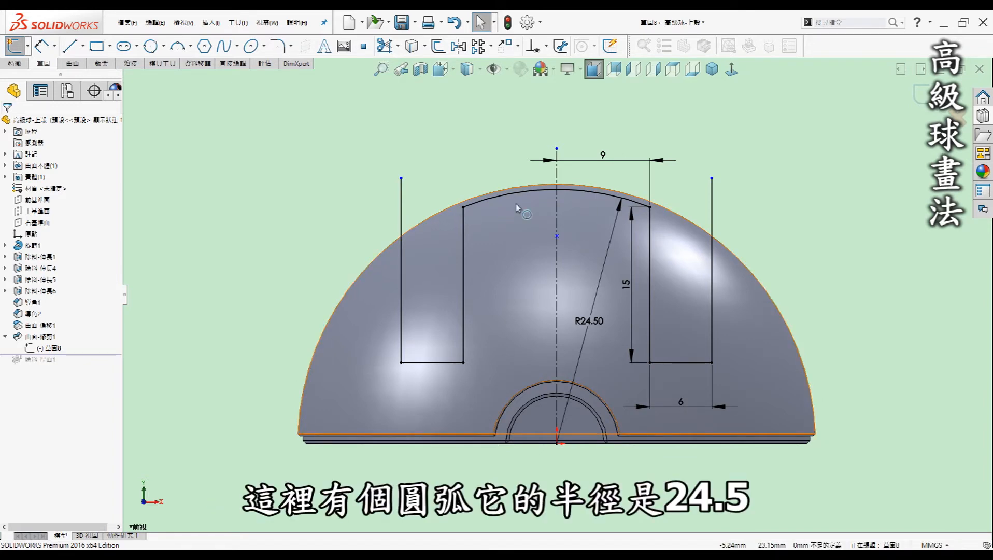
- Review the arc radius and rectangle dimensions in 草圖8, view the sketch at an angle, and exit it
left_click(596, 321)
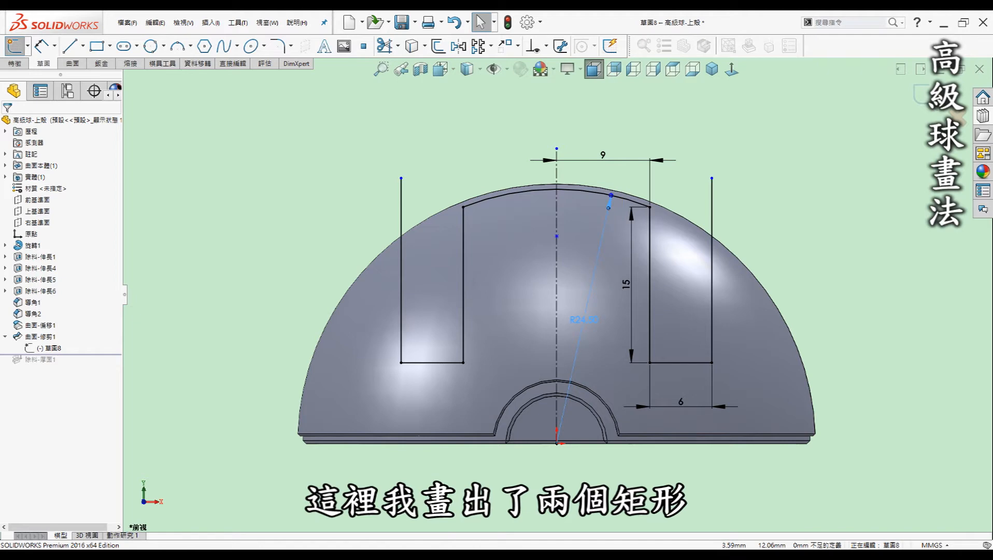
left_click(640, 165)
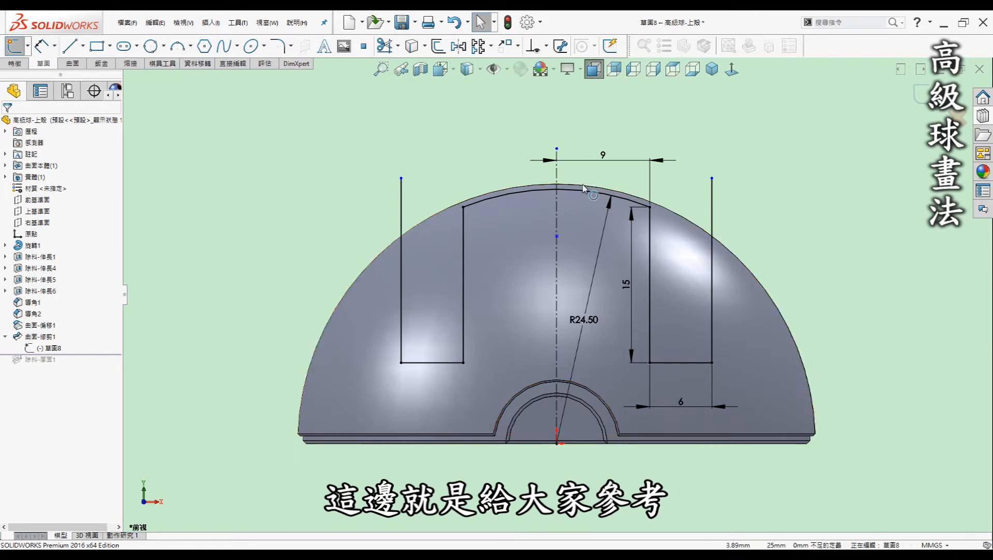
key("ctrl+shift+z")
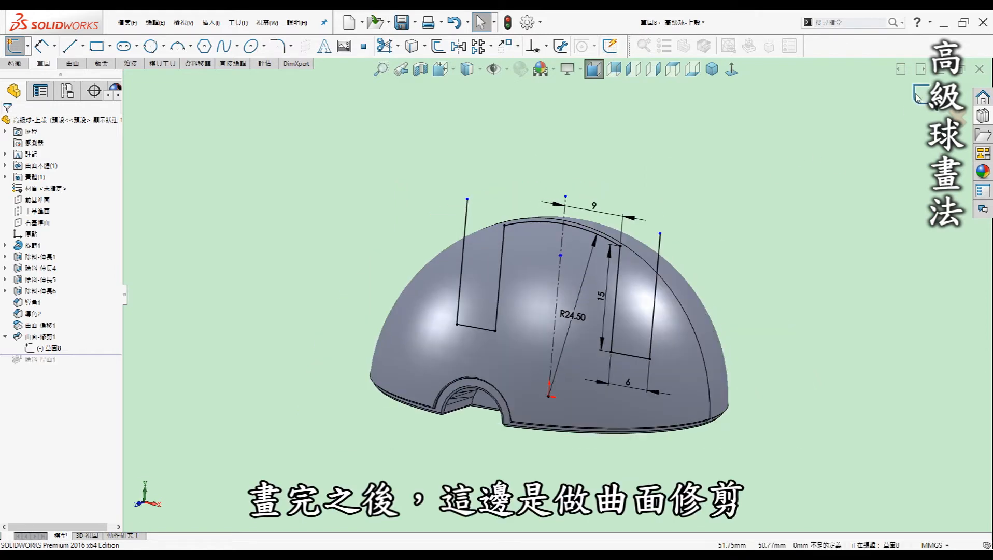
left_click(925, 96)
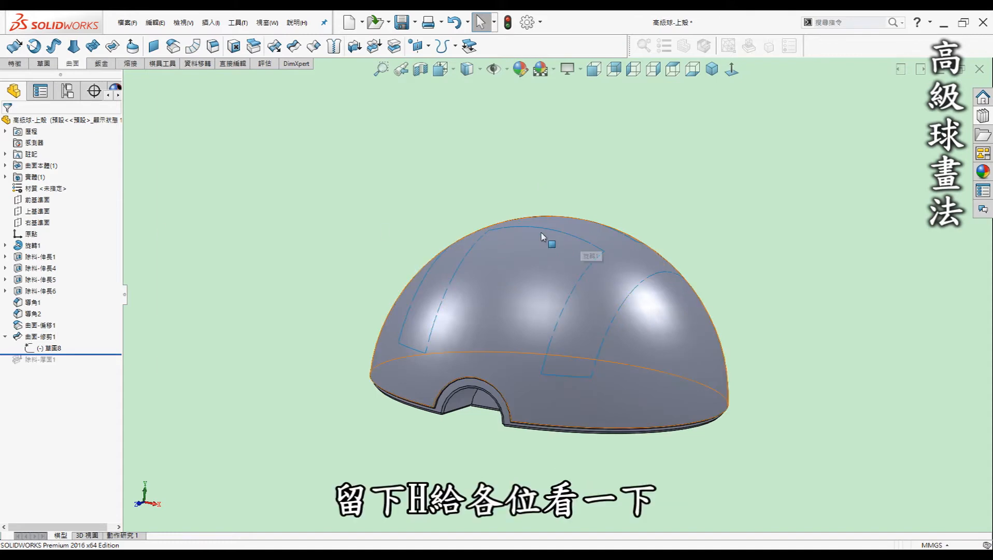
- Highlight the H-shaped surface body left by 曲面-修剪1 and examine it from above
left_click(532, 251)
middle_click_drag(700, 316, 682, 394)
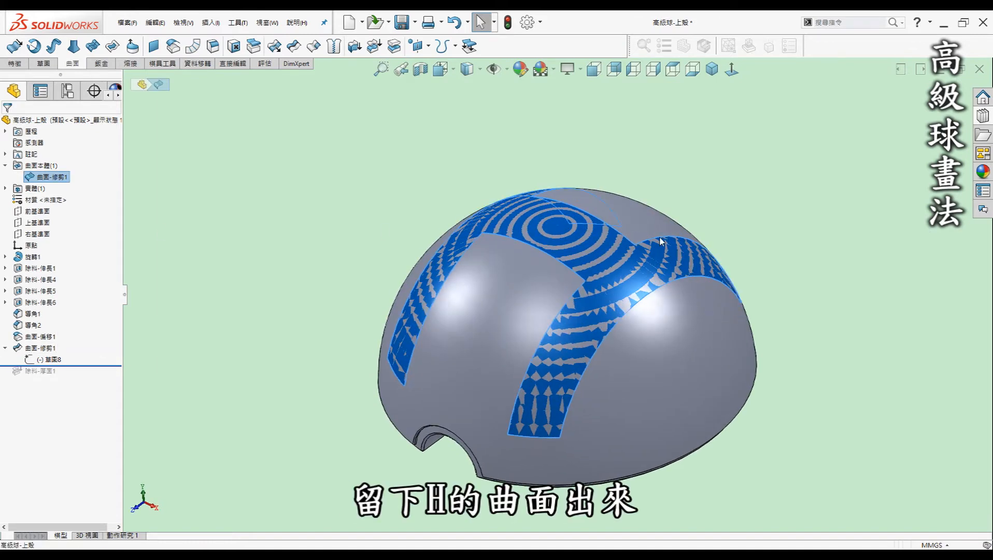
left_click(391, 196)
mouse_move(389, 199)
middle_mouse_down()
mouse_move(406, 193)
mouse_move(373, 196)
middle_mouse_up()
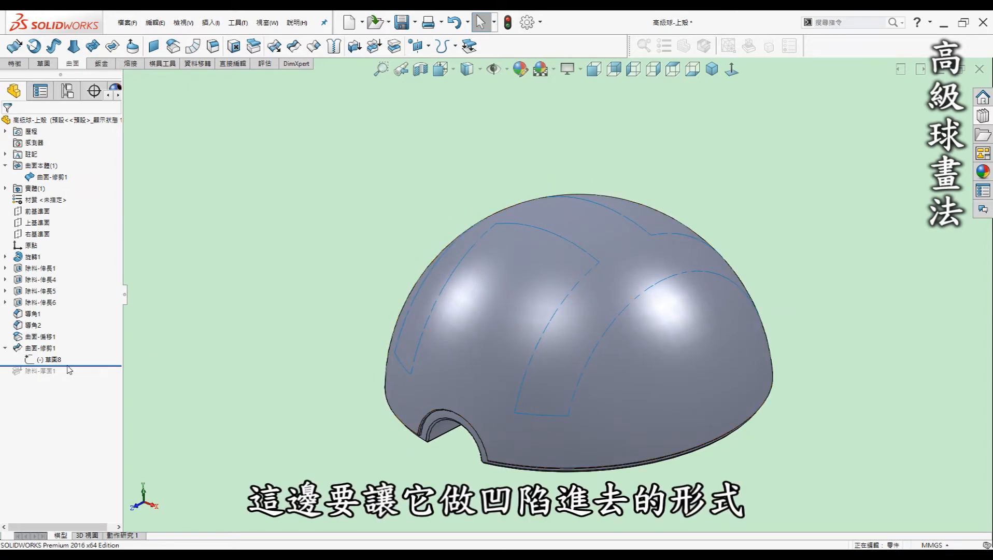
- Roll the shell forward past the 除料-厚面1 thickened cut, review its definition, and accept it with the existing settings
left_click_drag(72, 368, 67, 376)
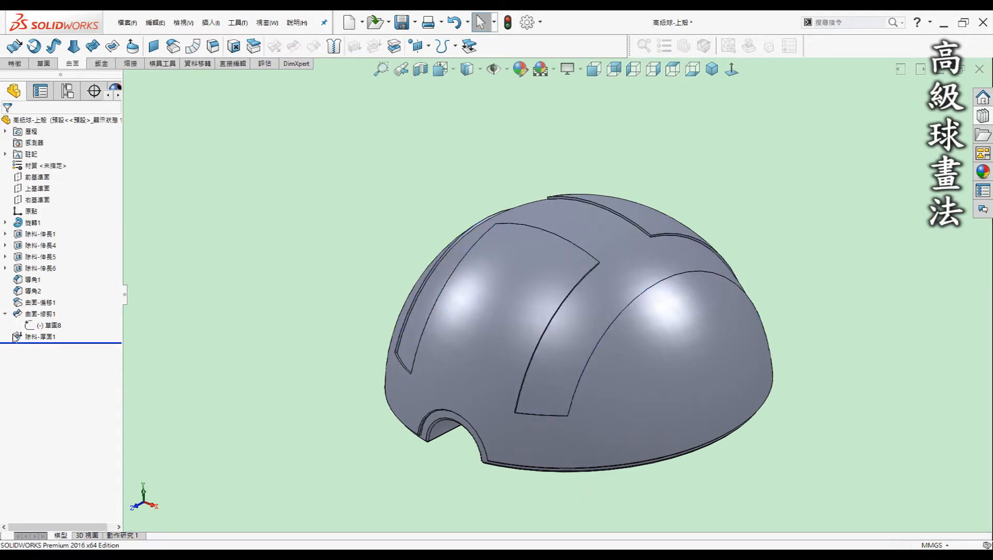
left_click(33, 338)
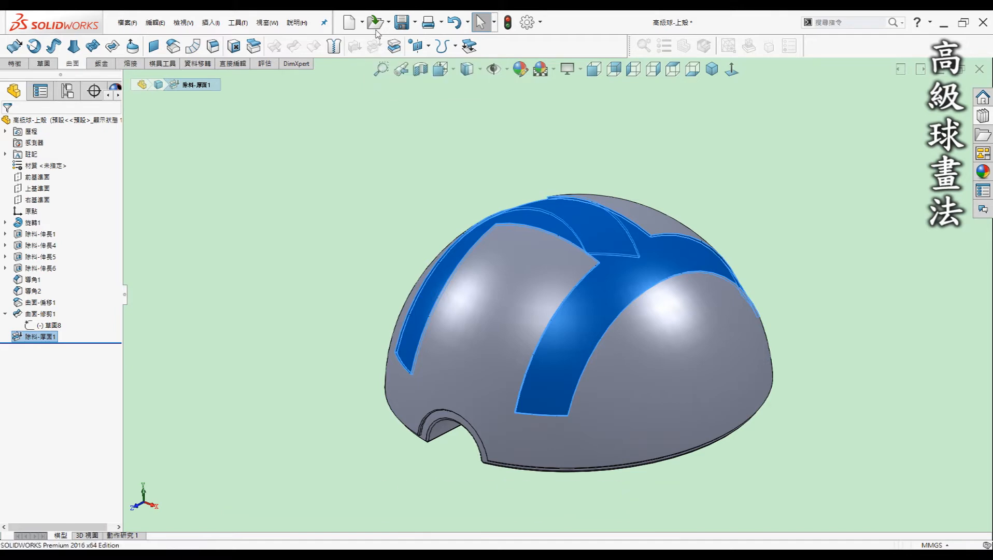
right_click(43, 340)
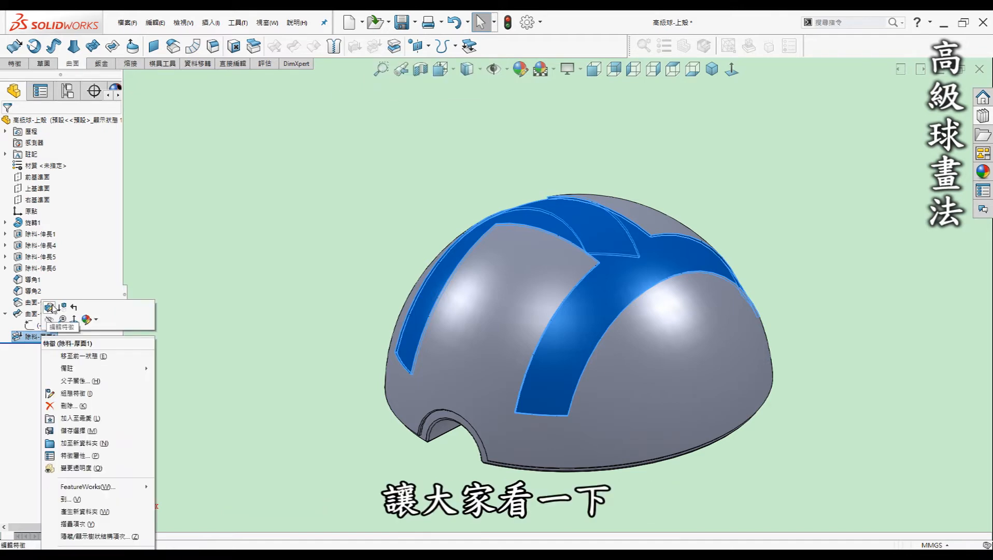
left_click(50, 307)
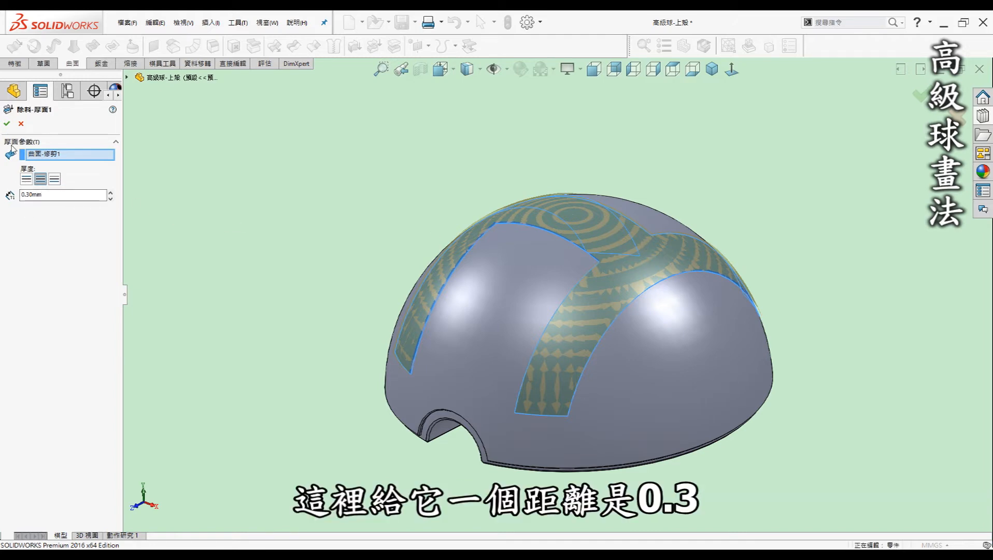
left_click(7, 124)
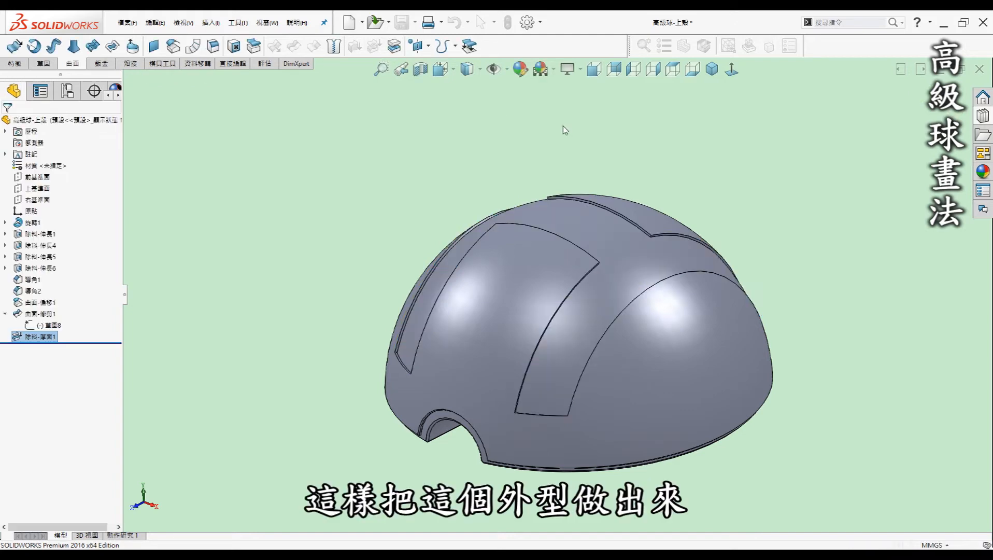
- Roll the 計時球 model forward past the 曲面-偏移1 surface offset and the 曲面-修剪1 surface trim
left_click(712, 69)
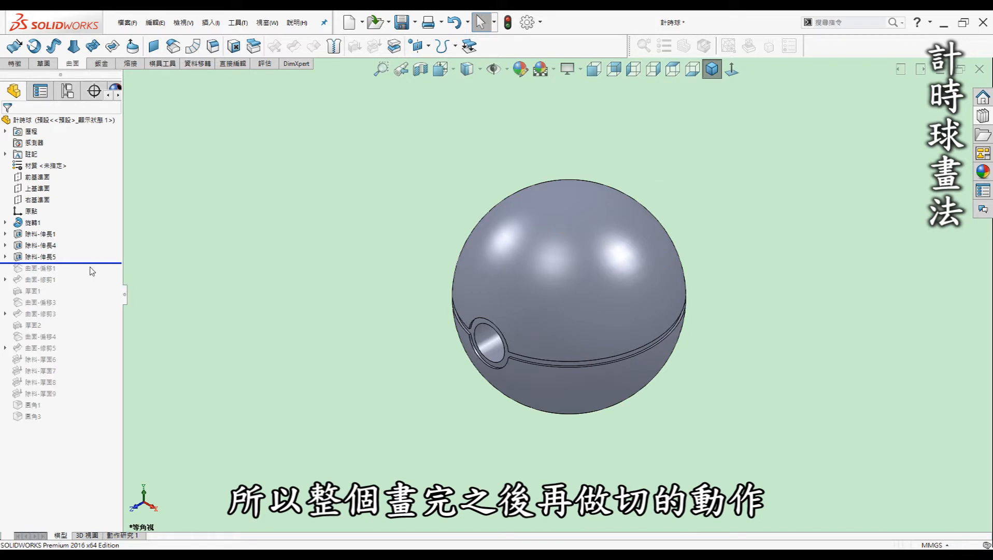
left_click_drag(96, 265, 90, 275)
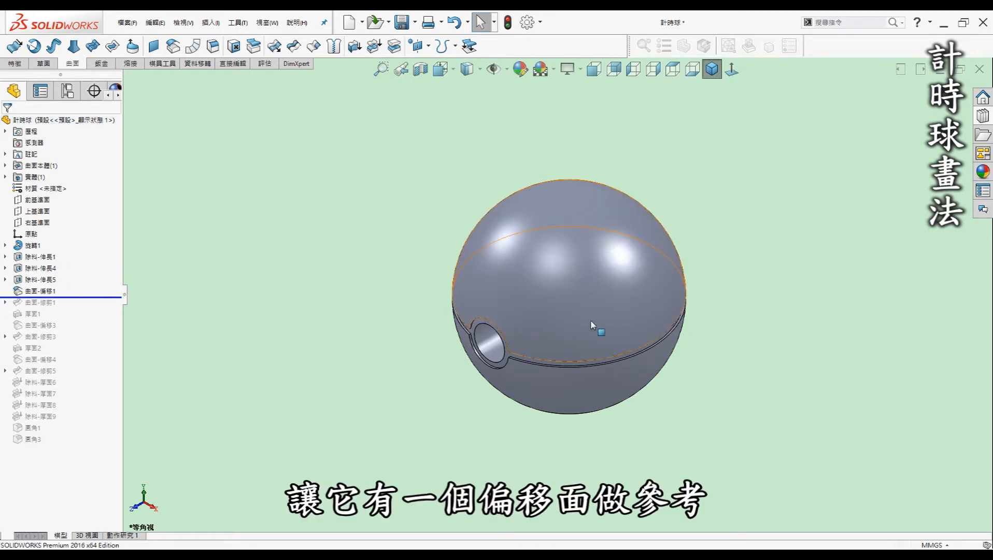
left_click(46, 290)
left_click_drag(95, 298, 86, 310)
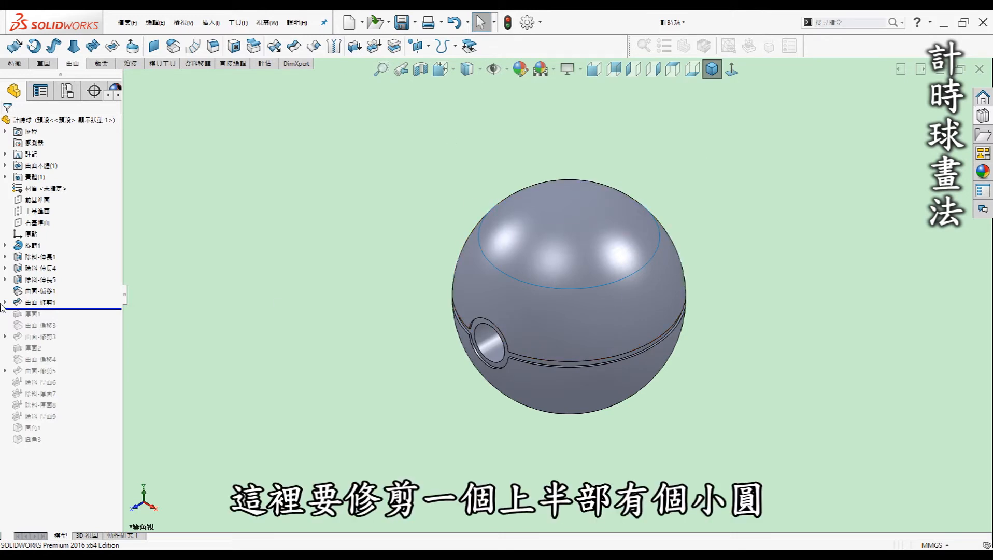
- Open 草圖7 under 曲面-修剪1, review its horizontal trim line and height dimension face-on, and exit the sketch
left_click(7, 302)
left_click(49, 313)
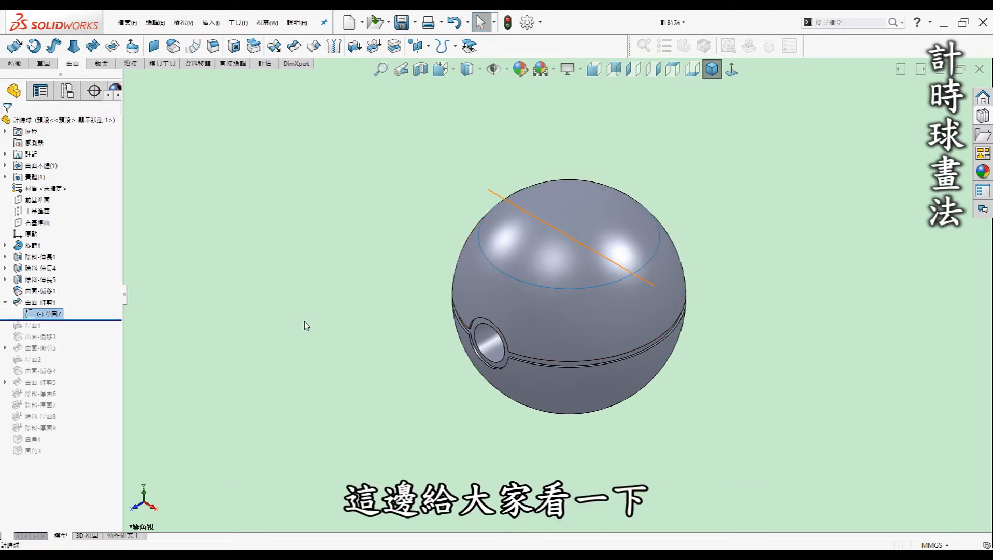
left_click(825, 226)
left_click(731, 69)
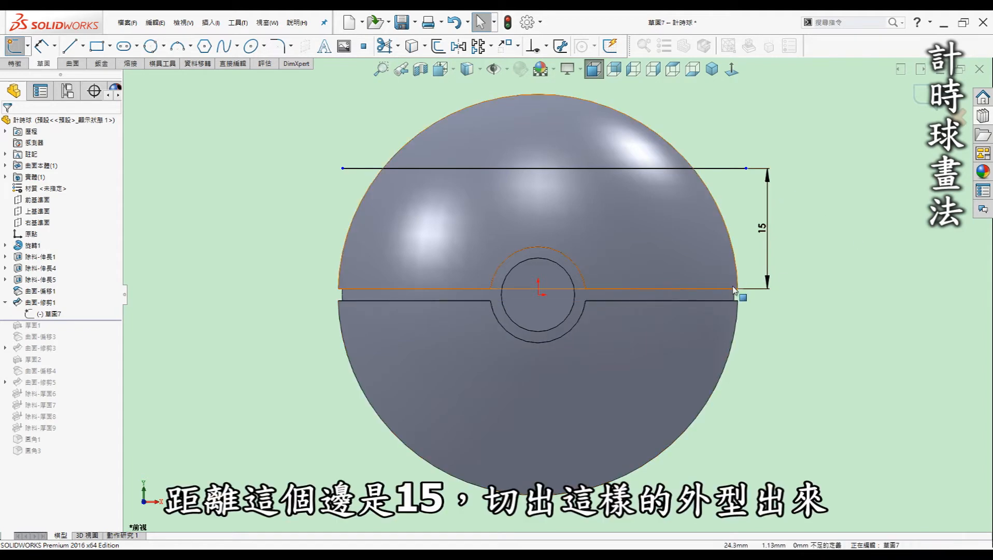
left_click(922, 105)
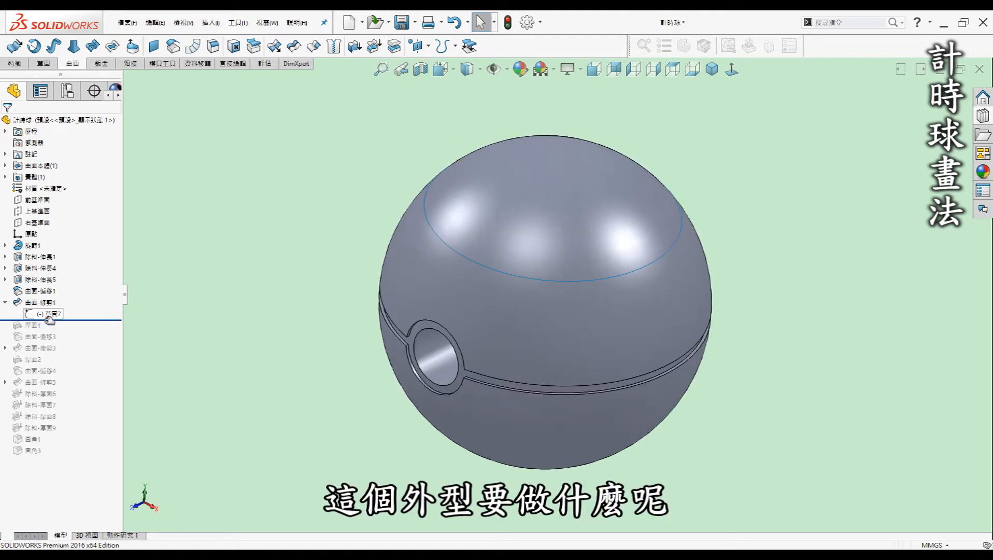
- Roll the model forward past the 厚面1 thicken and examine the raised cap on the upper half
left_click_drag(49, 320, 52, 333)
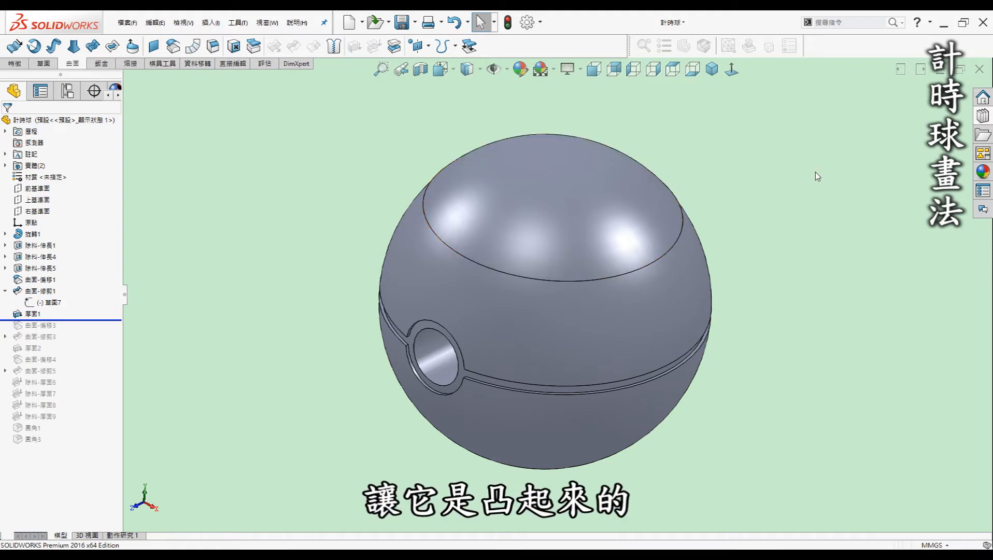
scroll(493, 193, "down", 2)
middle_click_drag(494, 192, 495, 303)
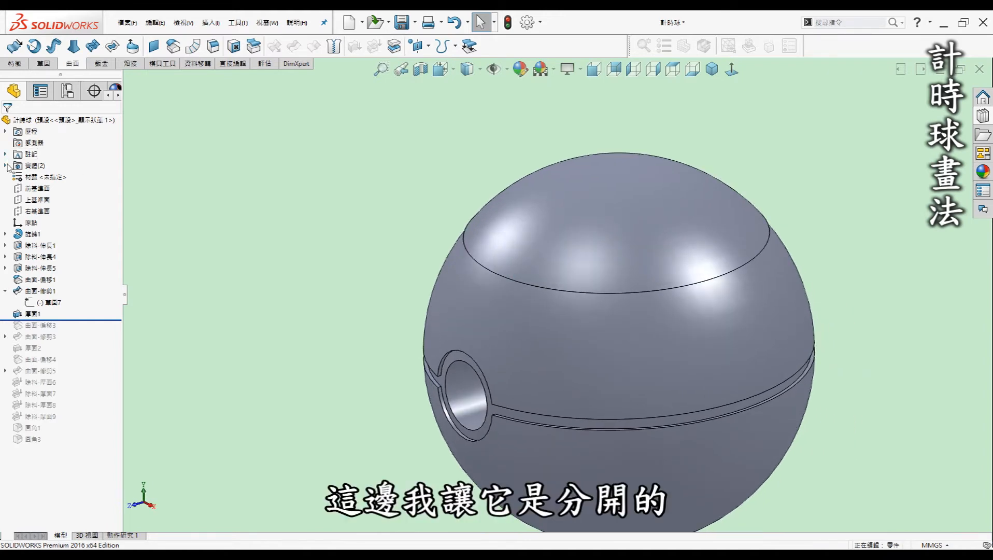
- Inspect the list of separate solid bodies and review the 厚面1 thicken definition without changing it
left_click(5, 165)
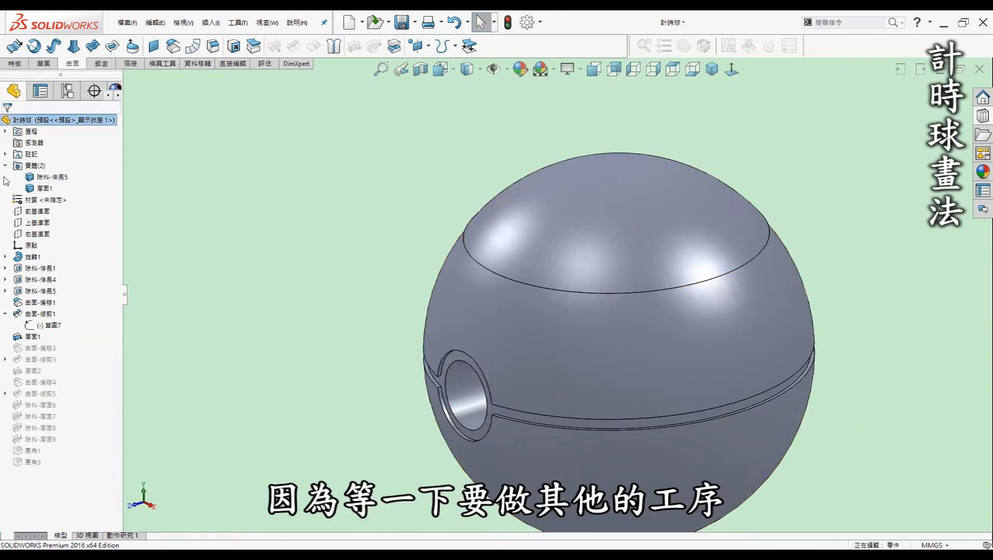
left_click(6, 166)
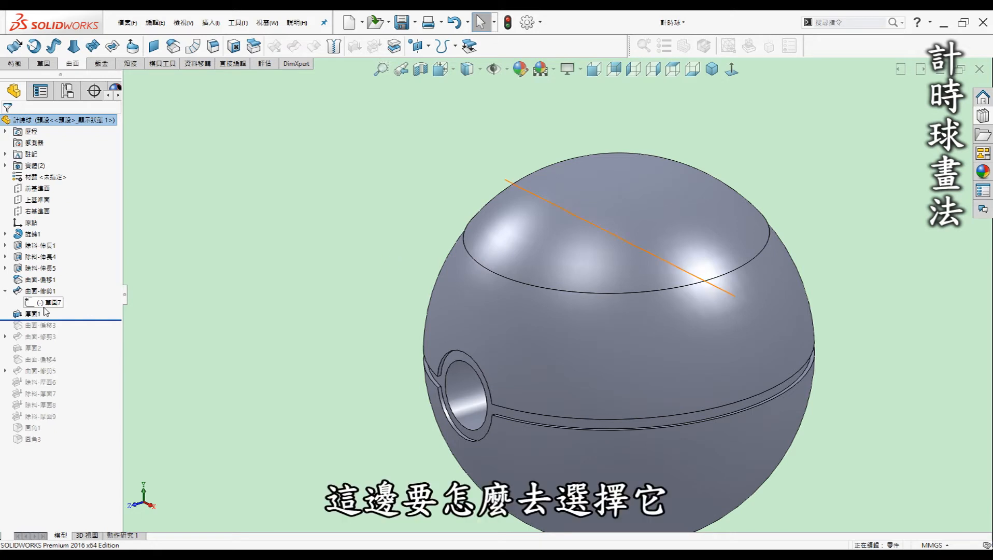
left_click(33, 314)
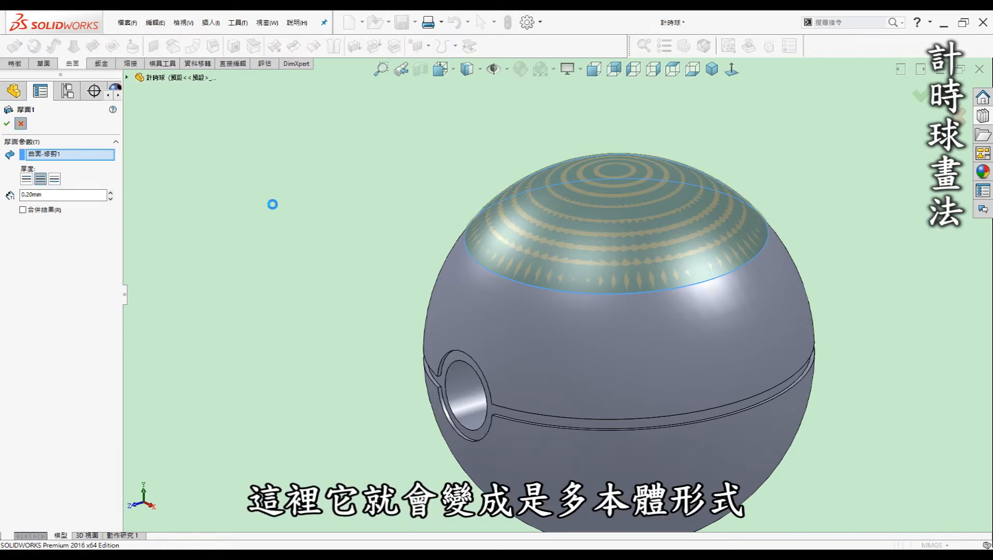
left_click(280, 241)
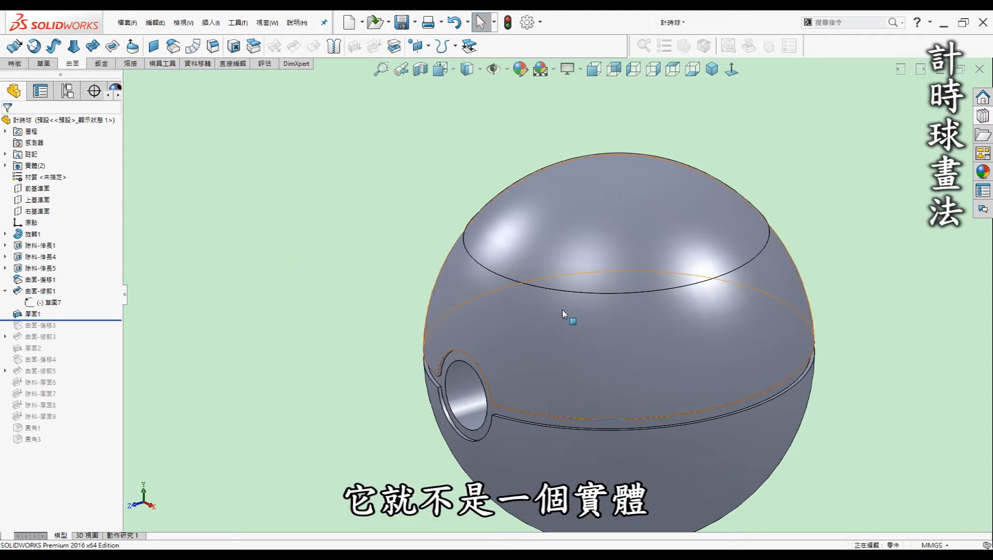
- Roll the model forward past the 曲面-偏移3 surface offset and the 曲面-修剪3 surface trim
left_click_drag(89, 320, 82, 332)
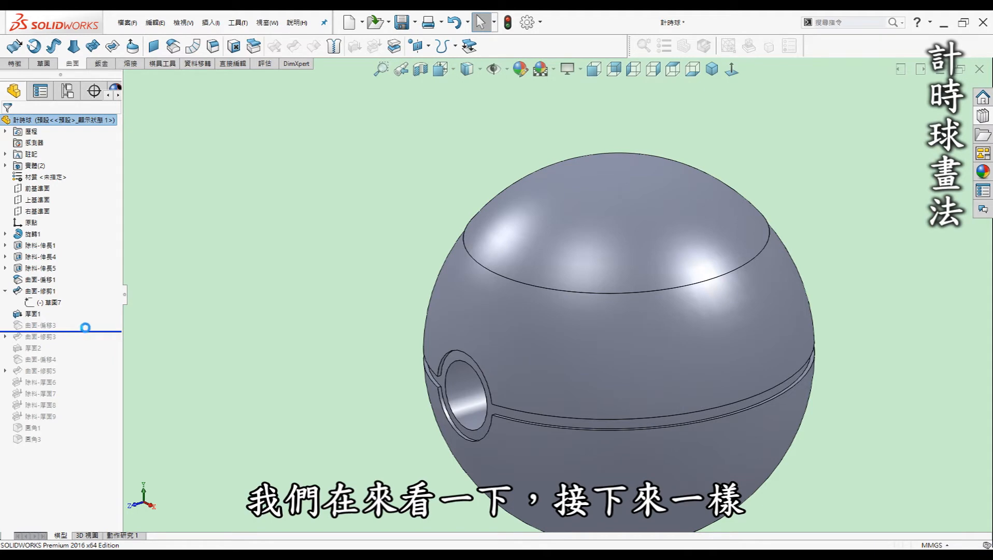
left_click(656, 341)
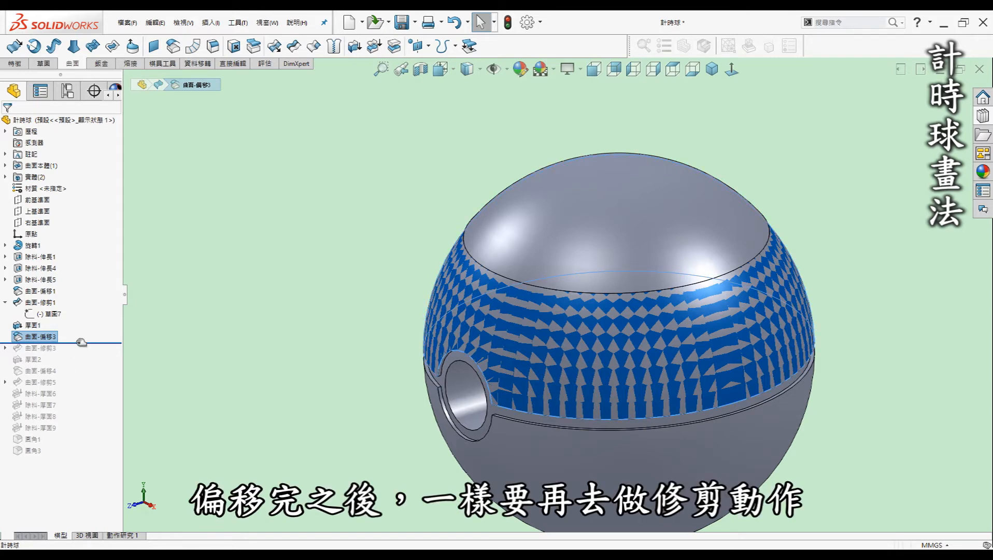
left_click_drag(82, 342, 78, 354)
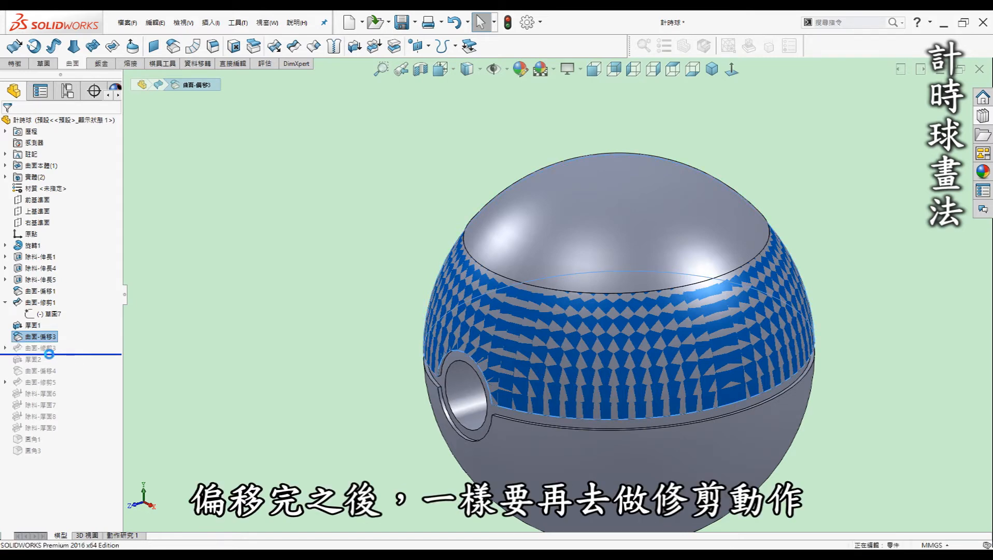
- Open 草圖9 under 曲面-修剪3 and review its straight slot face-on, moving the slot-length dimension aside, and exit the sketch
left_click(6, 347)
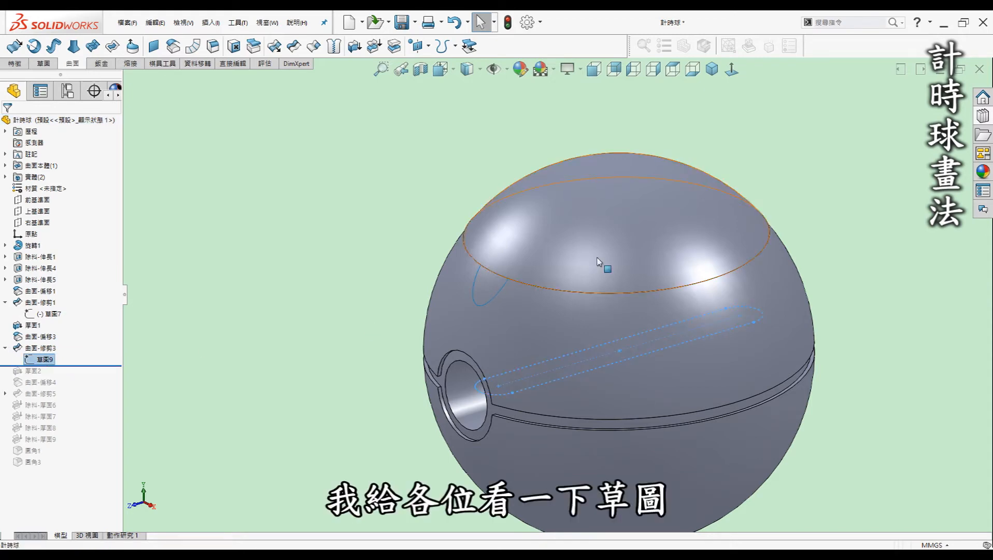
key("s")
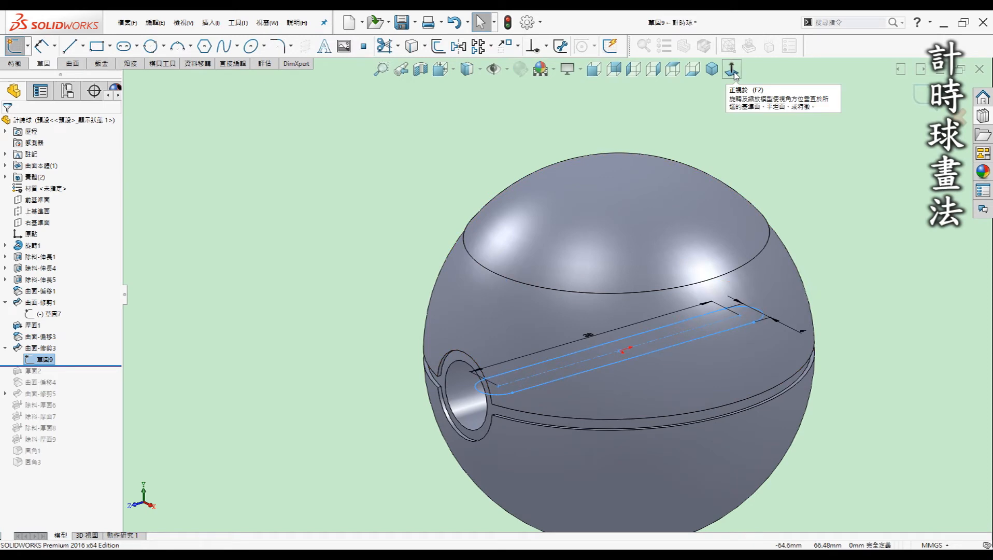
left_click(732, 70)
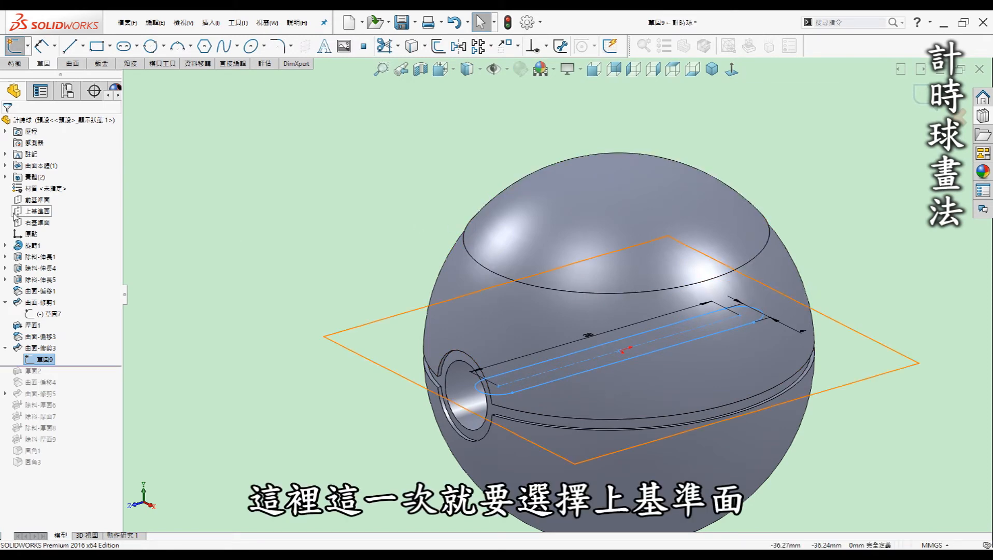
left_click(732, 70)
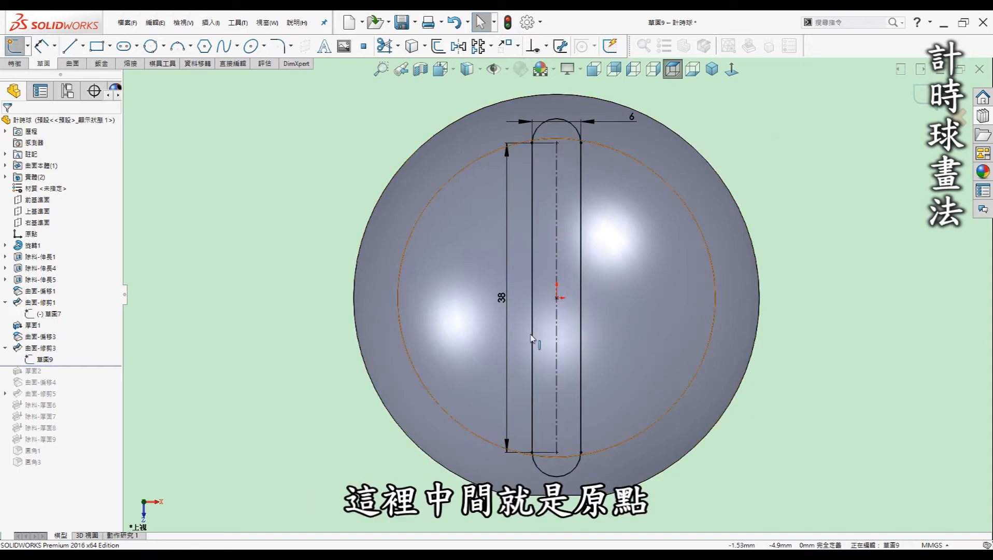
left_click_drag(505, 284, 435, 303)
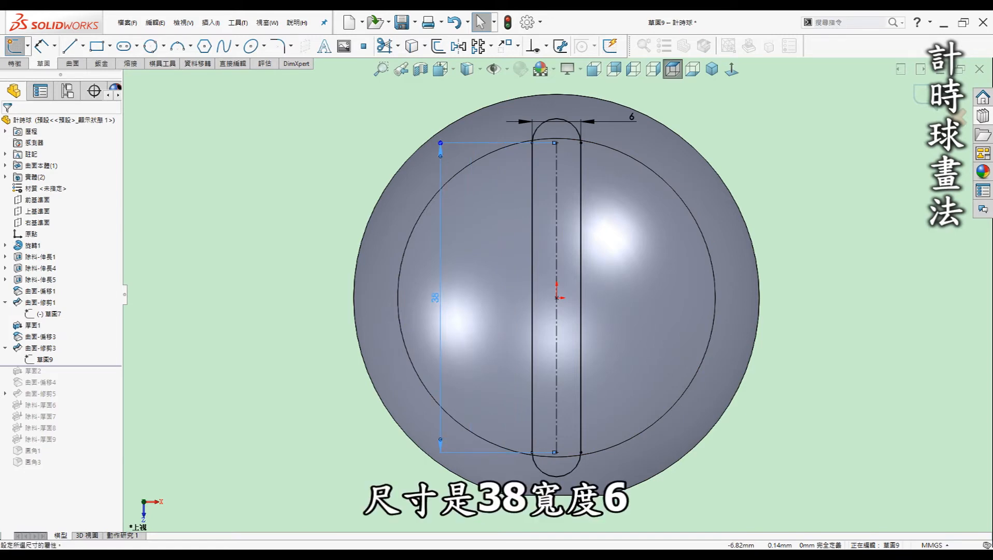
left_click(855, 216)
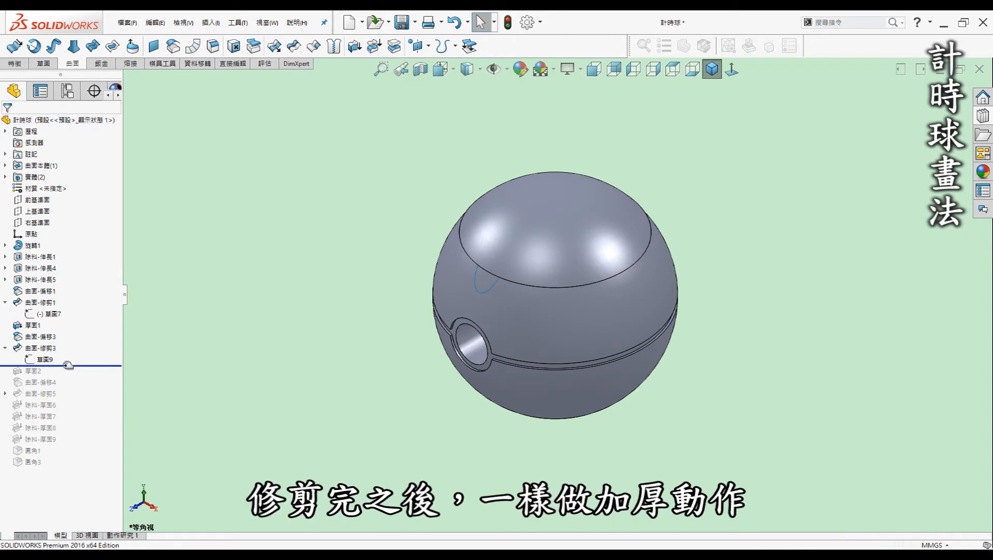
- Preview the 厚面2 thicken, roll back before it, and highlight the slot-shaped 曲面-修剪3 surface body to examine it from the side
left_click_drag(67, 373, 67, 377)
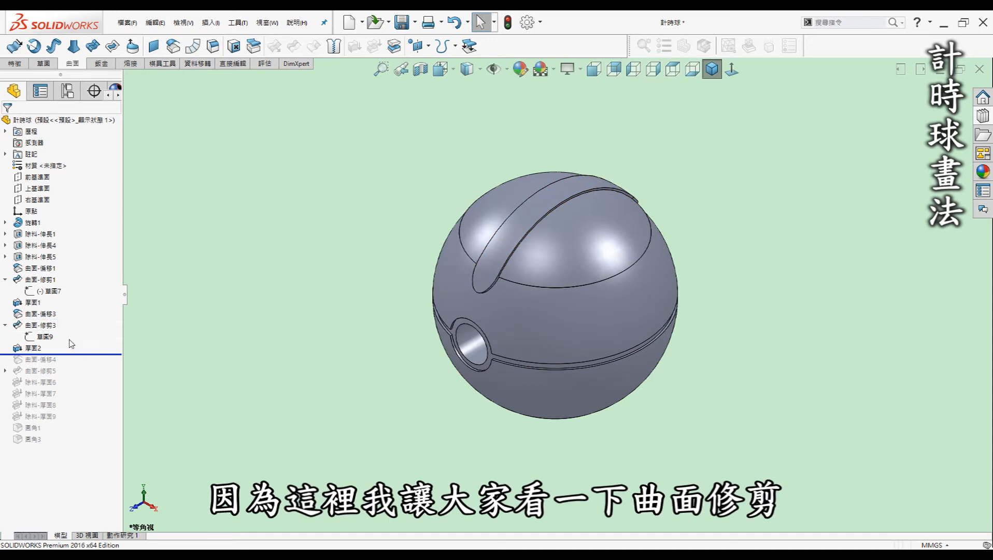
left_click_drag(74, 354, 71, 343)
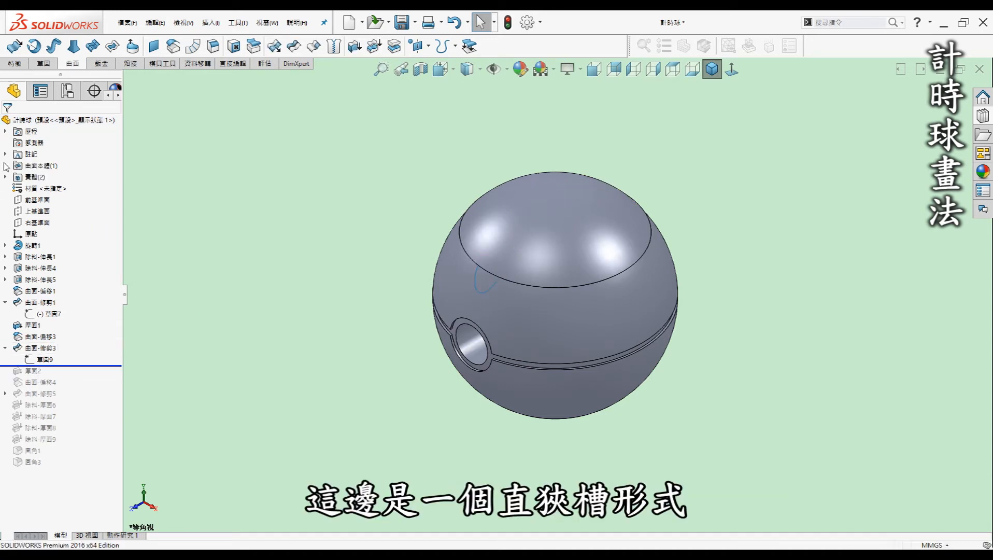
left_click(5, 165)
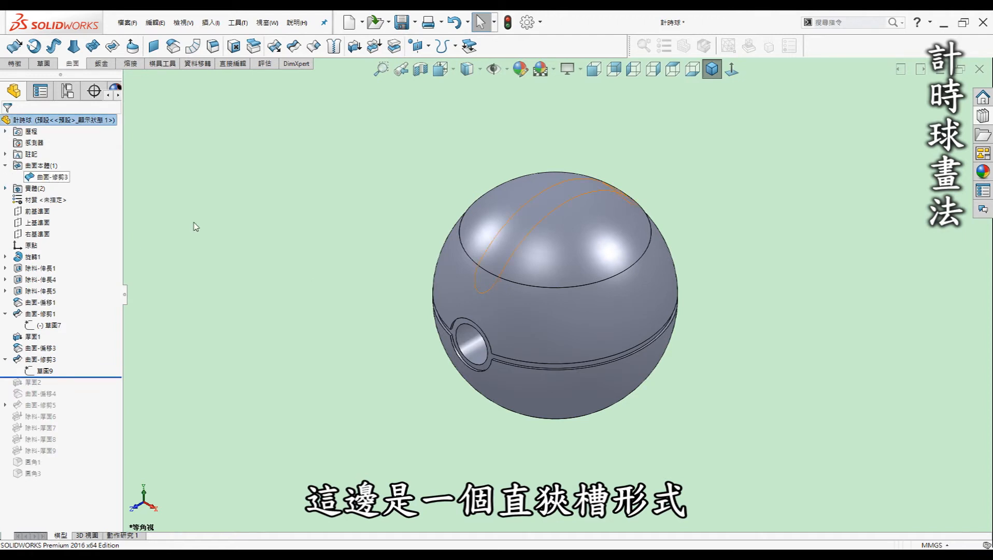
left_click(50, 177)
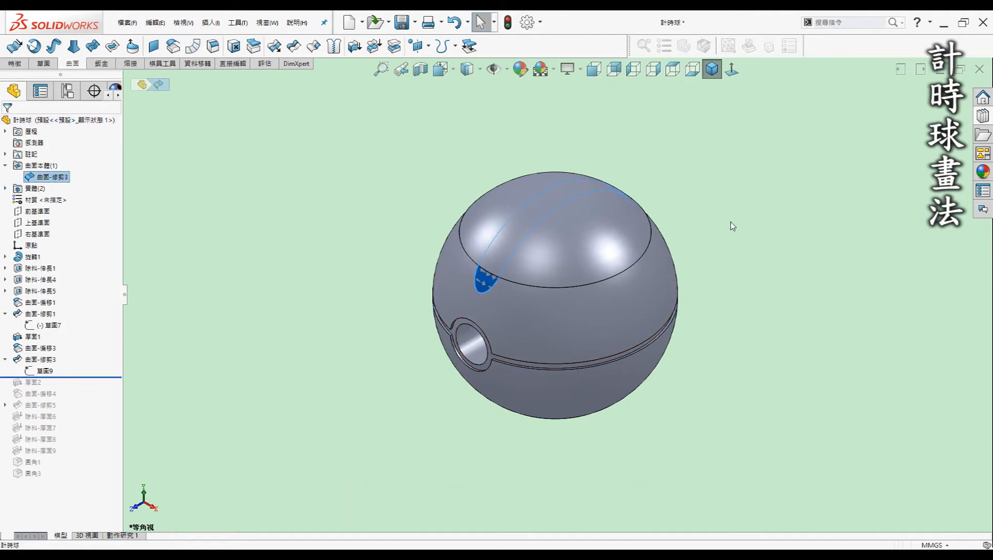
middle_click_drag(712, 224, 735, 224)
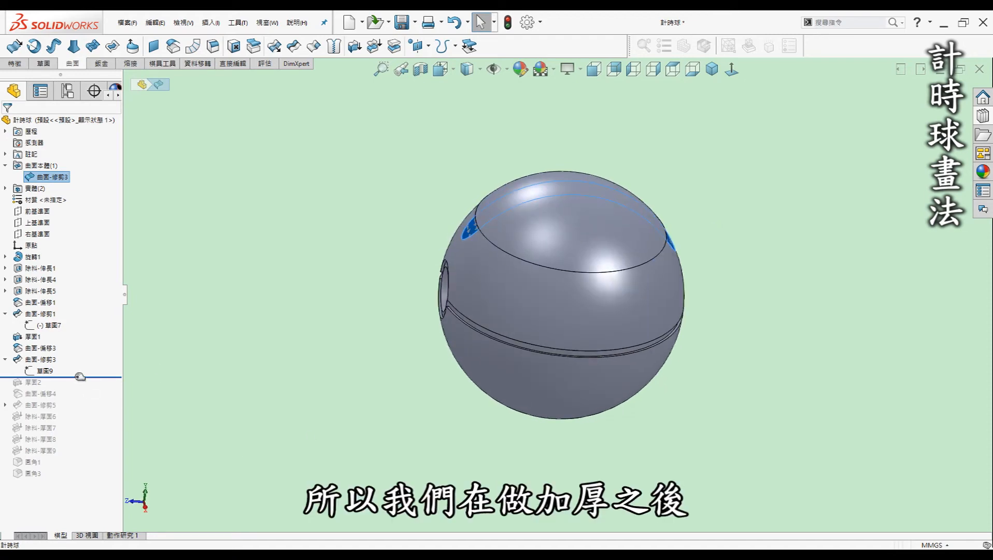
- Roll the model forward past the 厚面2 thicken and review its thickness, merge and feature-scope settings without changing them
left_click_drag(80, 377, 81, 388)
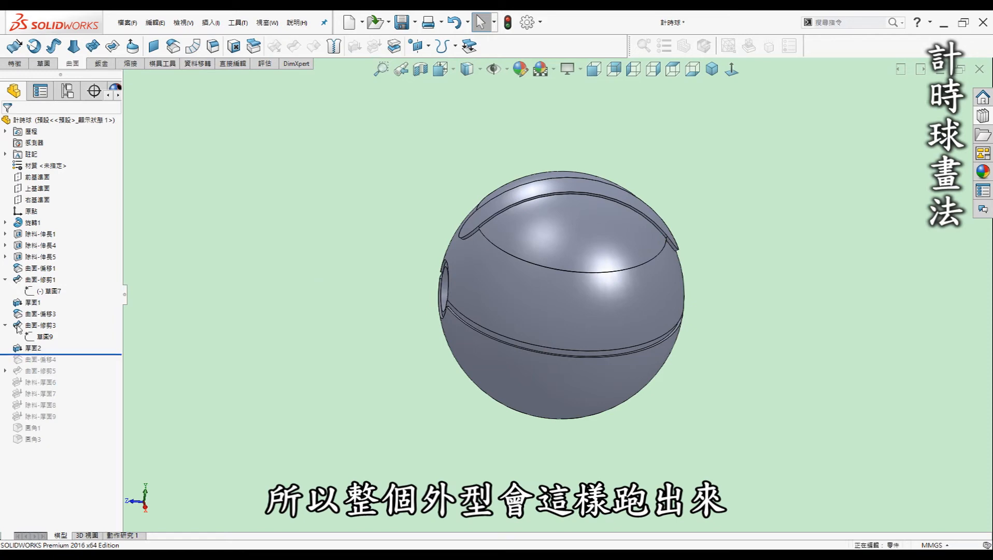
left_click(34, 349)
left_click(44, 322)
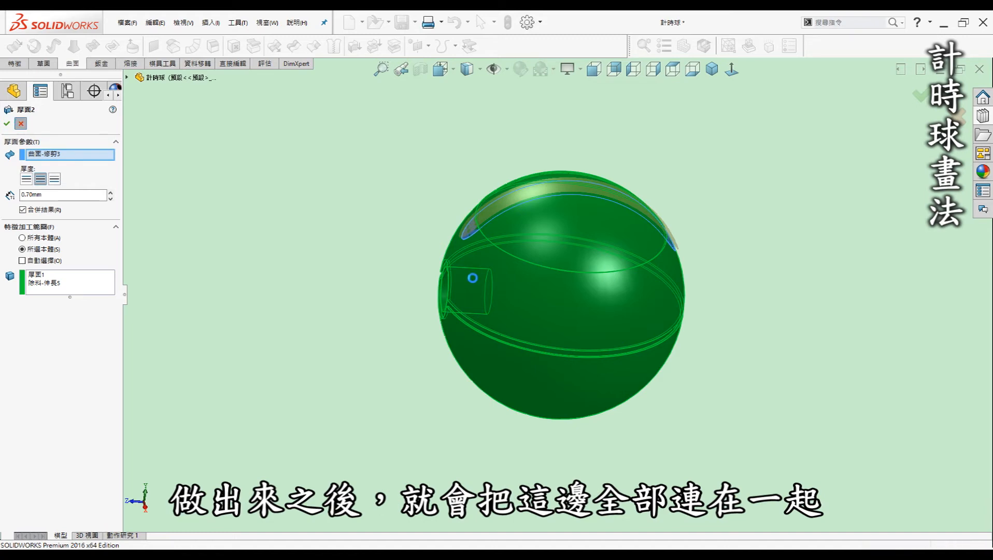
left_click(21, 123)
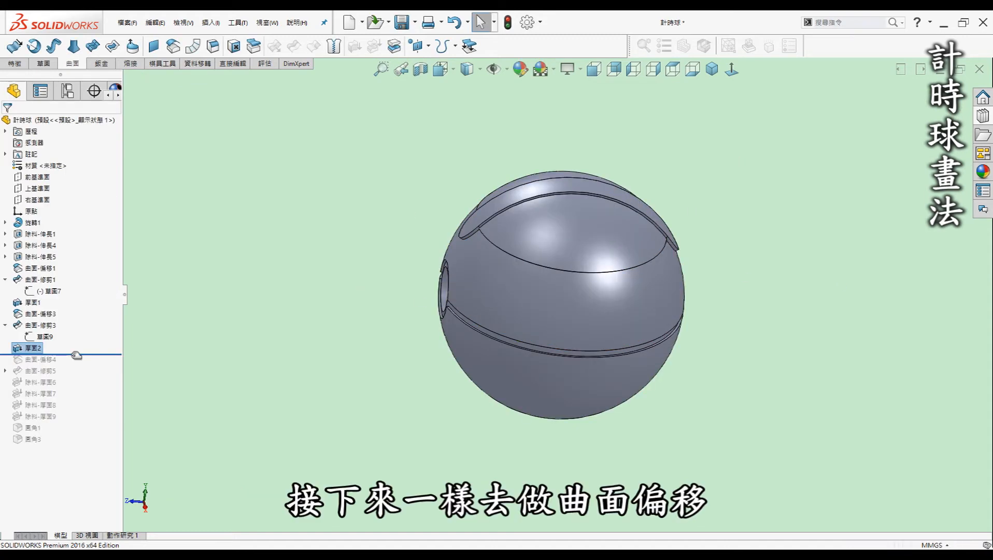
- Roll the model forward past the 曲面-偏移4 surface offset and examine the offset area around the button hole
left_click_drag(76, 356, 69, 365)
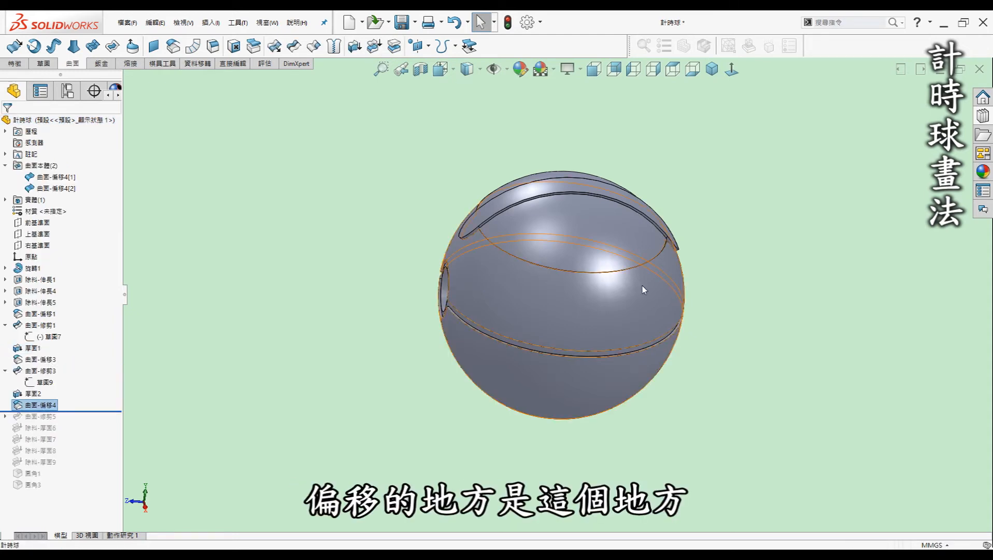
left_click(654, 307)
left_click(293, 434)
middle_click_drag(524, 298, 568, 286)
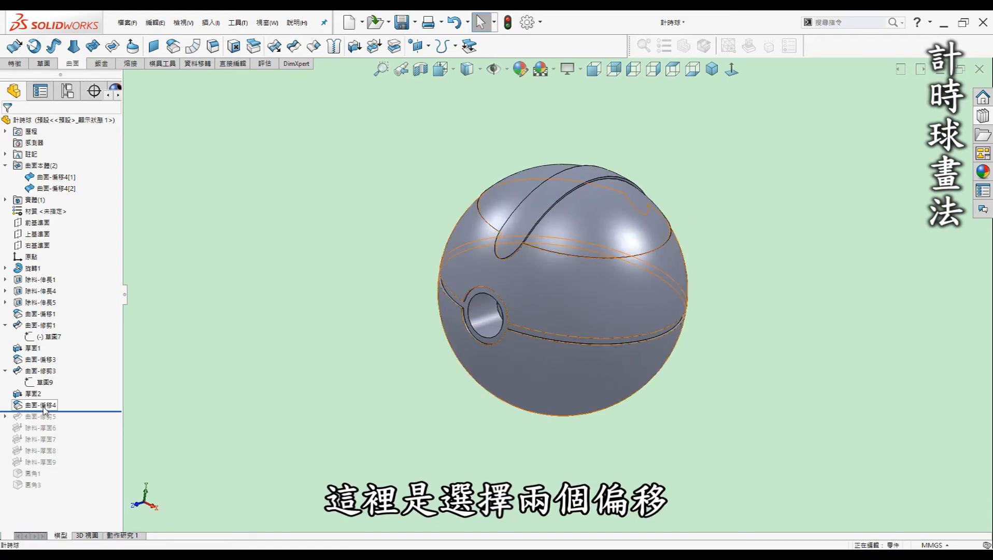
- Highlight both 曲面-偏移4 surface bodies on the upper and lower halves and examine them from the side
left_click(41, 404)
left_click(57, 177)
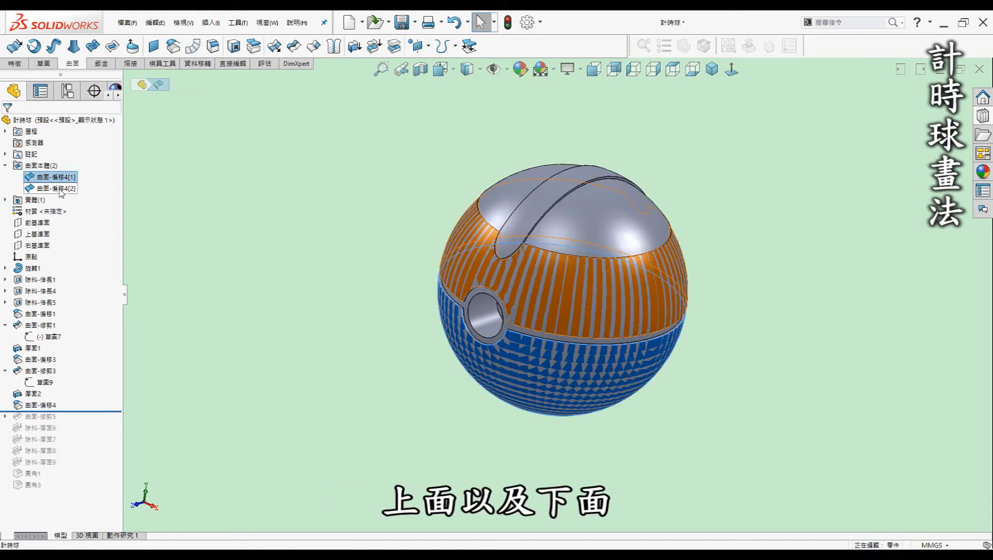
left_click(60, 190, "ctrl")
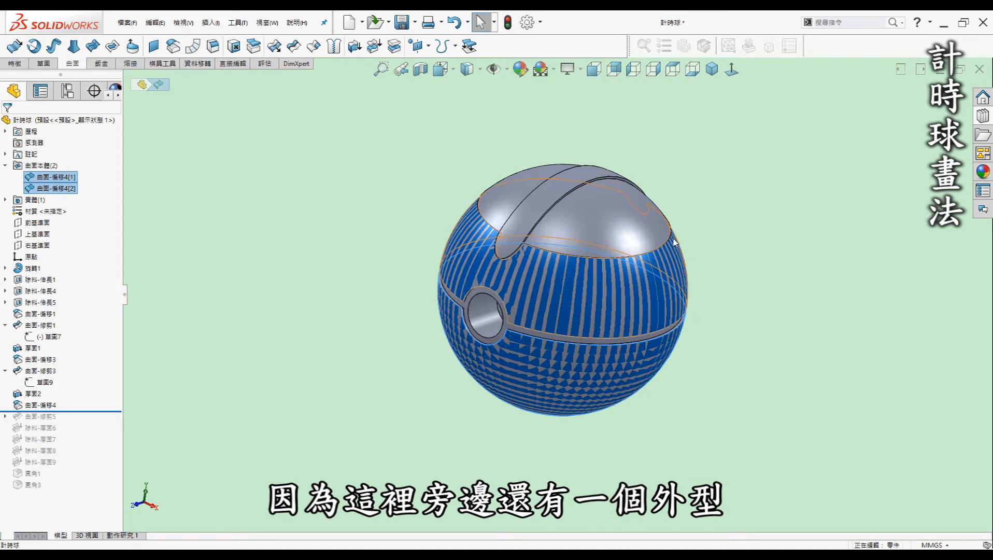
middle_click_drag(684, 256, 586, 261)
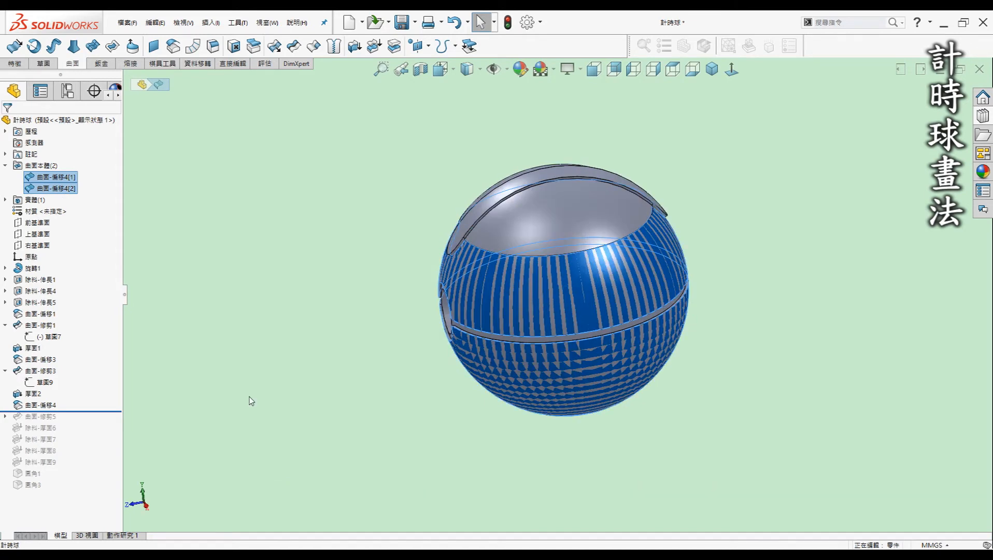
- Clear the surface-body selection and roll the model forward past the 曲面-修剪5 surface trim
left_click(188, 409)
left_click_drag(74, 424, 73, 422)
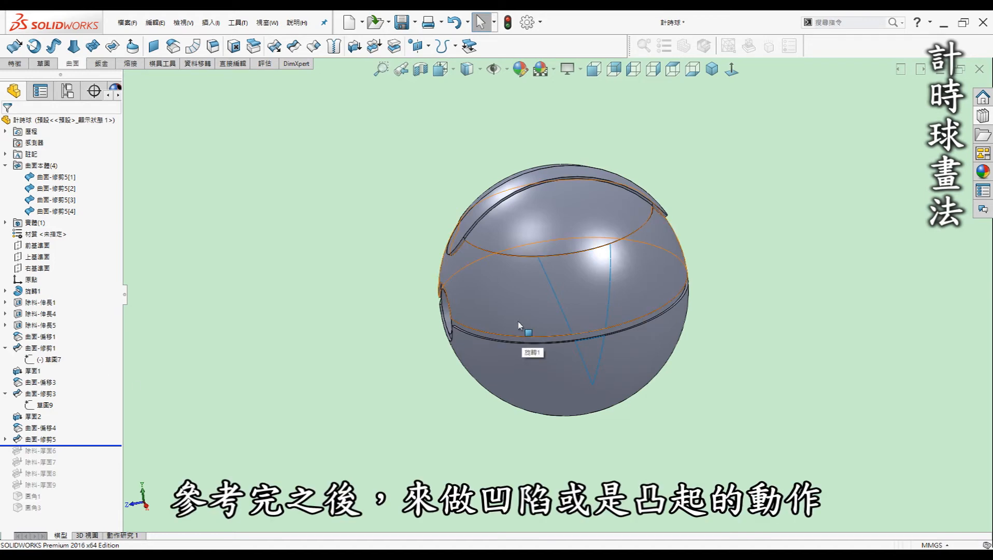
- Open sketch 草圖8 under 曲面-修剪5, examine its V-shaped profile dimensions in normal and isometric views, and exit the sketch
left_click(5, 439)
double_click(44, 450)
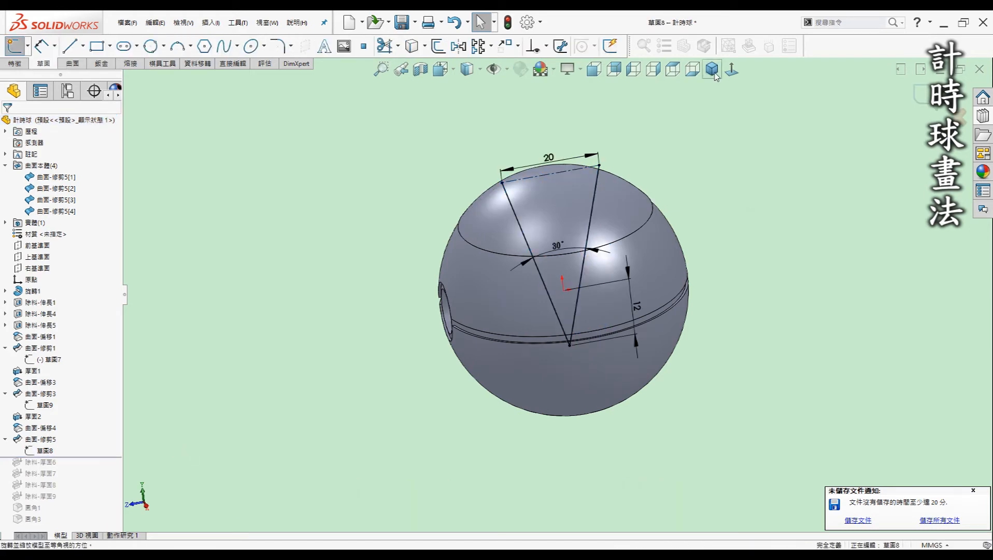
left_click(731, 72)
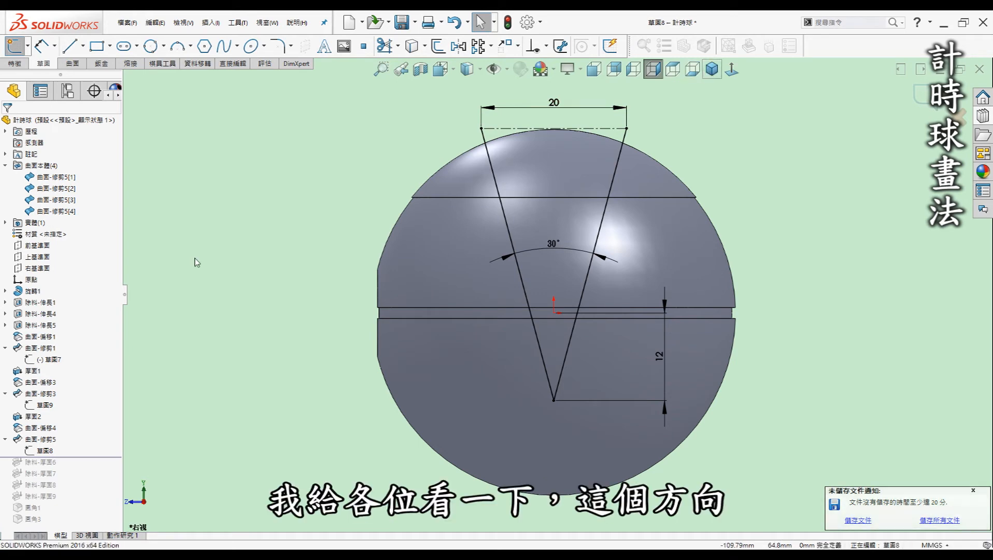
key("ctrl+7")
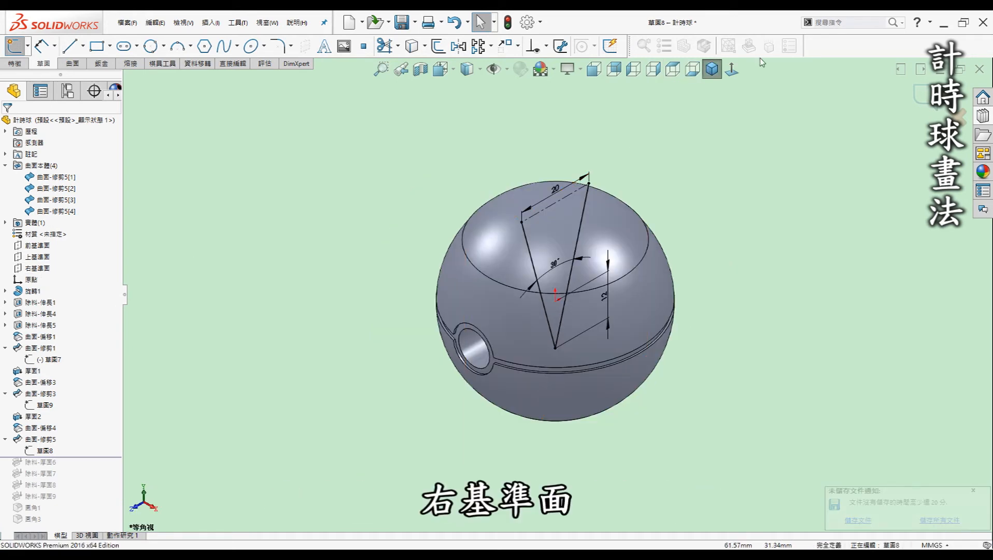
left_click(731, 69)
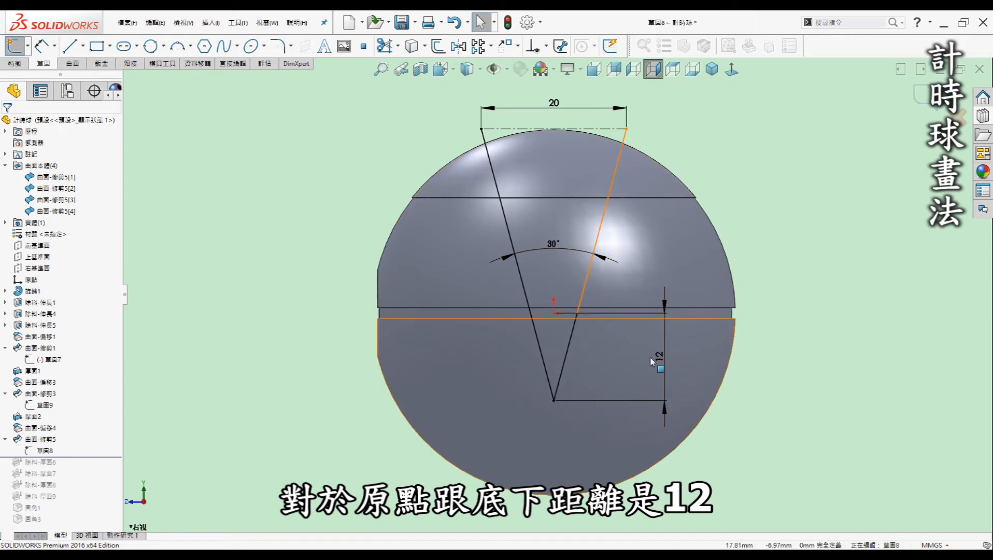
left_click(922, 97)
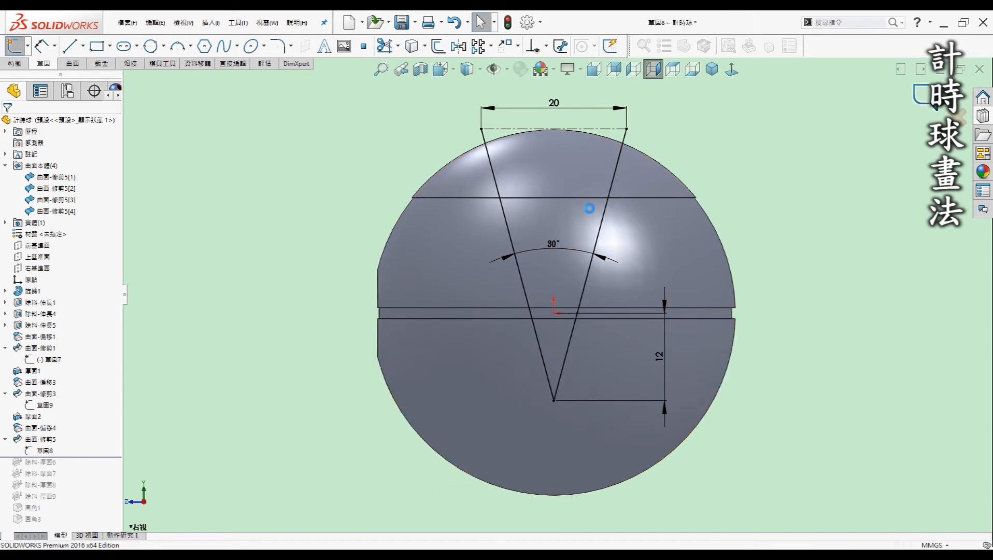
left_click(711, 70)
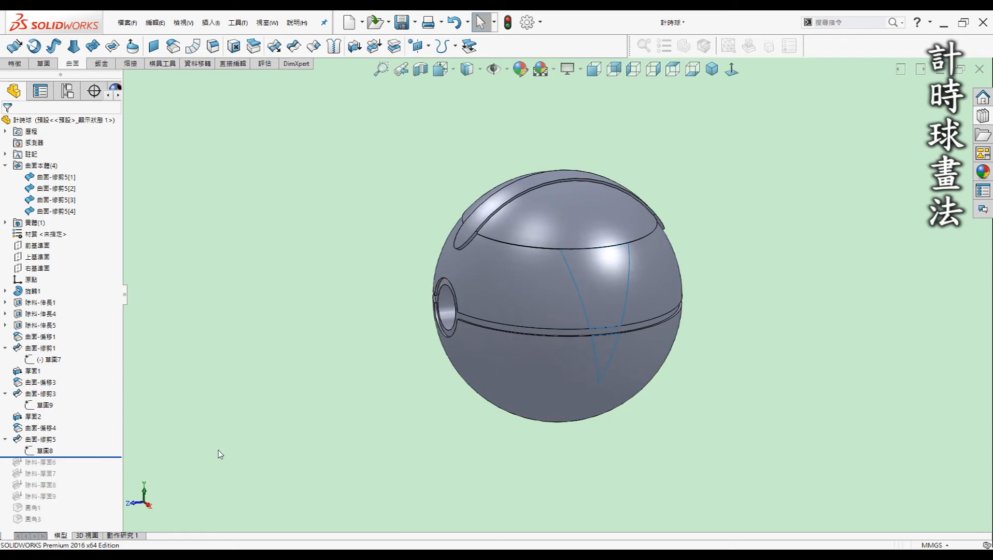
- Roll the model forward past the four thickened cuts 除料-厚面6 to 除料-厚面9 and examine the recess made by 除料-厚面6 up close
left_click_drag(72, 456, 72, 500)
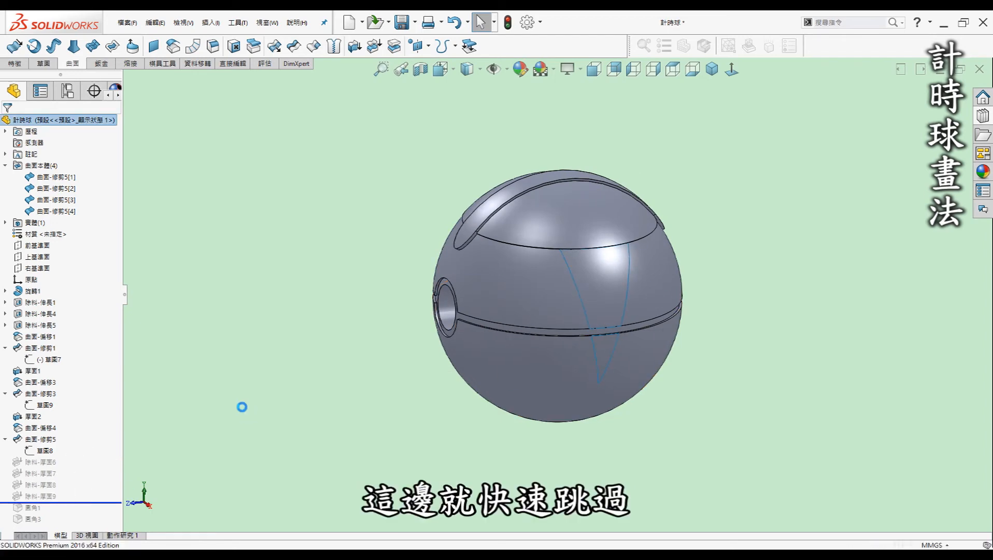
left_click(46, 397)
scroll(572, 212, "down", 3)
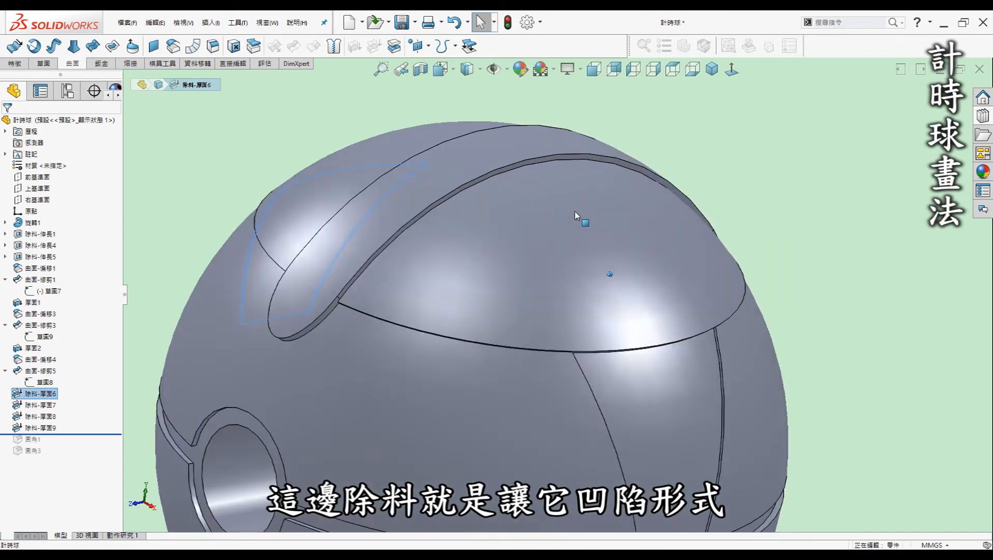
middle_click_drag(574, 212, 503, 224)
scroll(417, 233, "down", 4)
middle_click_drag(417, 233, 418, 234)
scroll(417, 234, "up", 2)
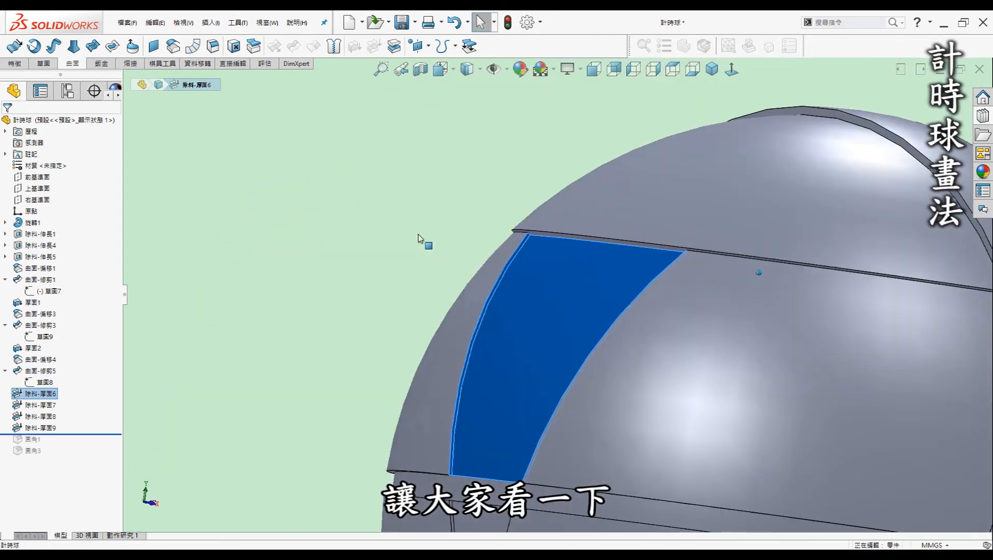
- Review the 除料-厚面6 thickened cut's surface and thickness settings without changing them, and roll the model forward past the final fillets
left_click(47, 391)
left_click(54, 363)
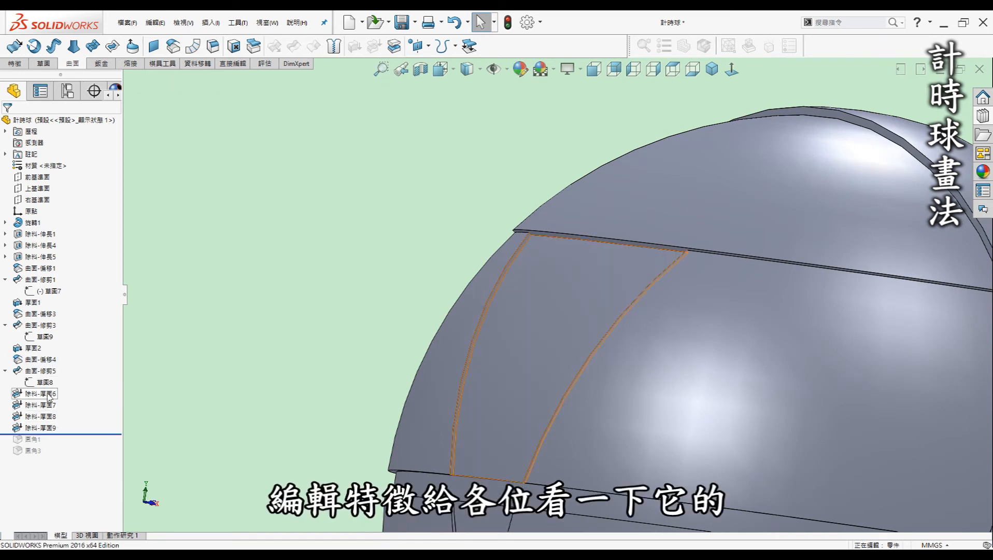
left_click(61, 392)
left_click(56, 364)
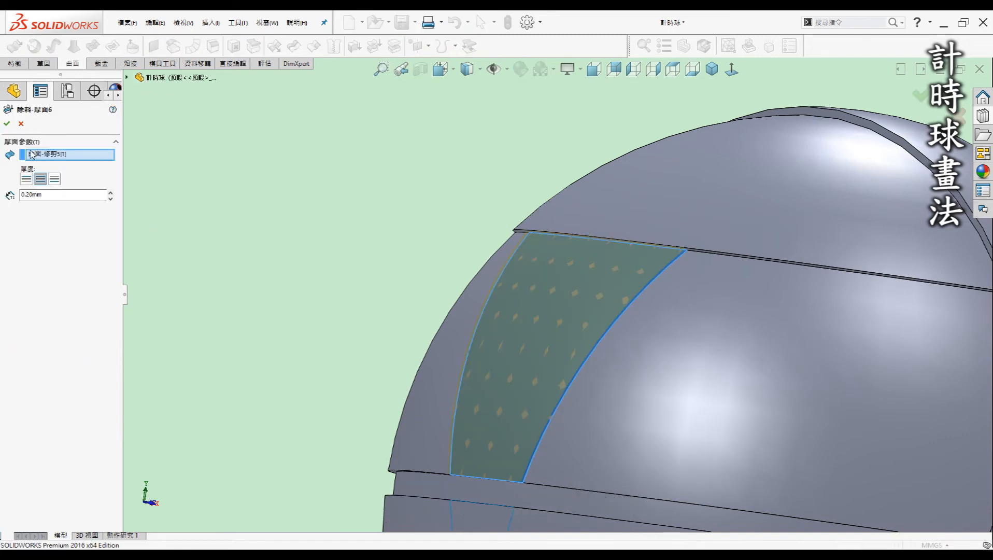
middle_click_drag(365, 282, 383, 292)
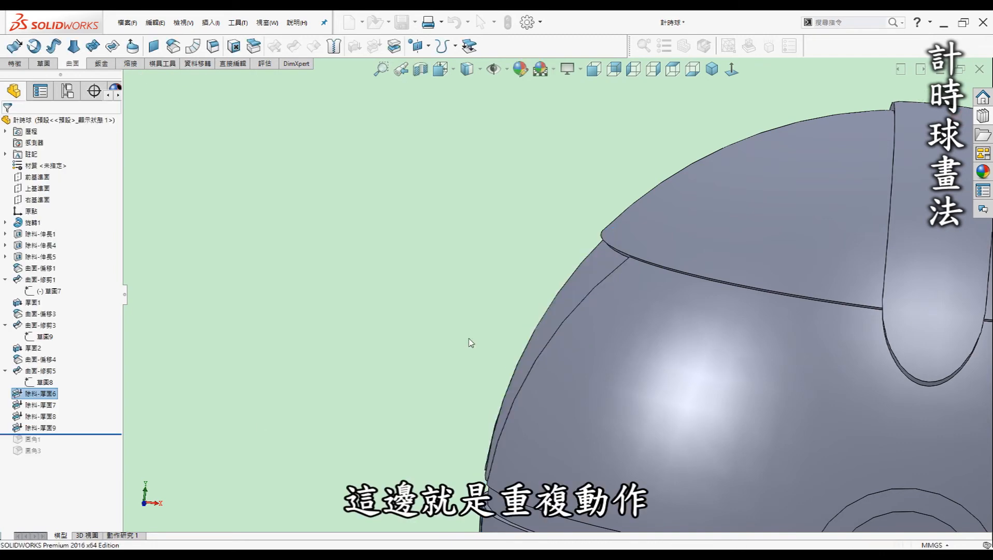
left_click(712, 69)
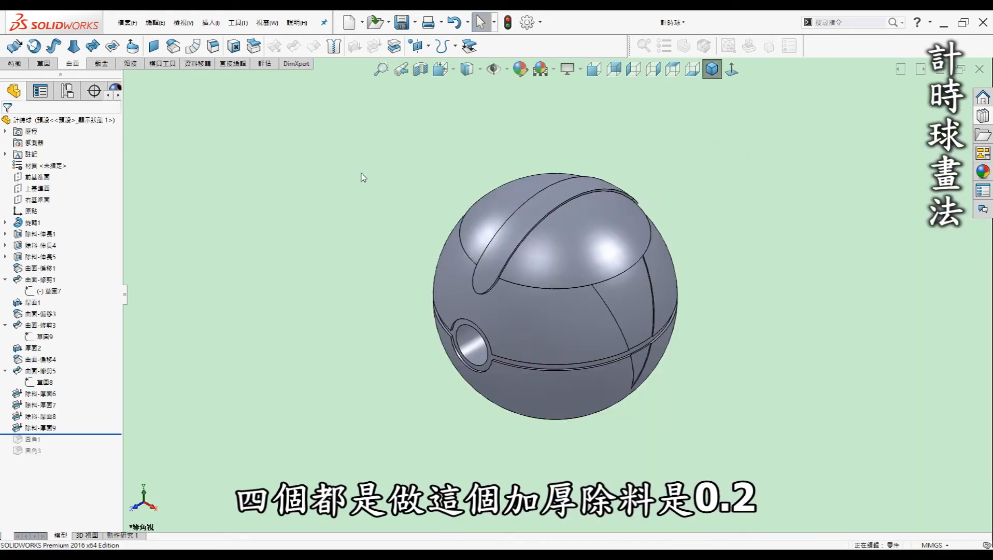
left_click_drag(68, 433, 68, 457)
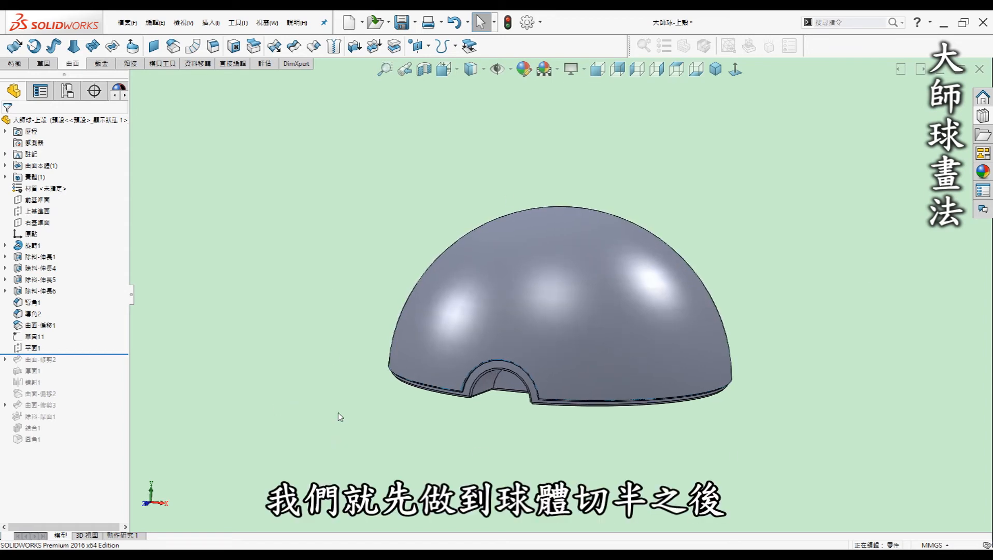
- In the 大師球-上殼 part, open reference sketch 草圖11, examine its angled construction lines from the front, and exit the sketch
scroll(705, 441, "down", 1)
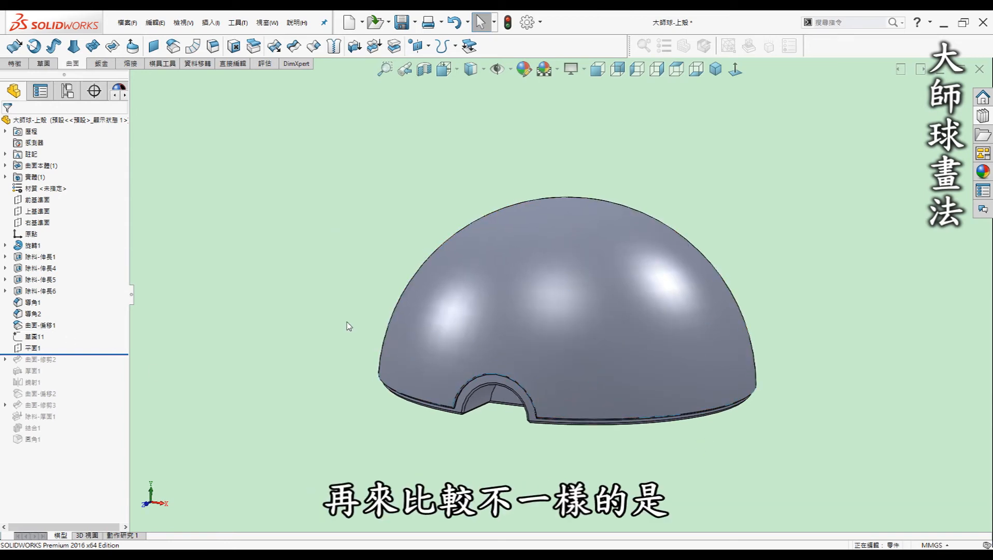
scroll(348, 318, "up", 1)
left_click(34, 336)
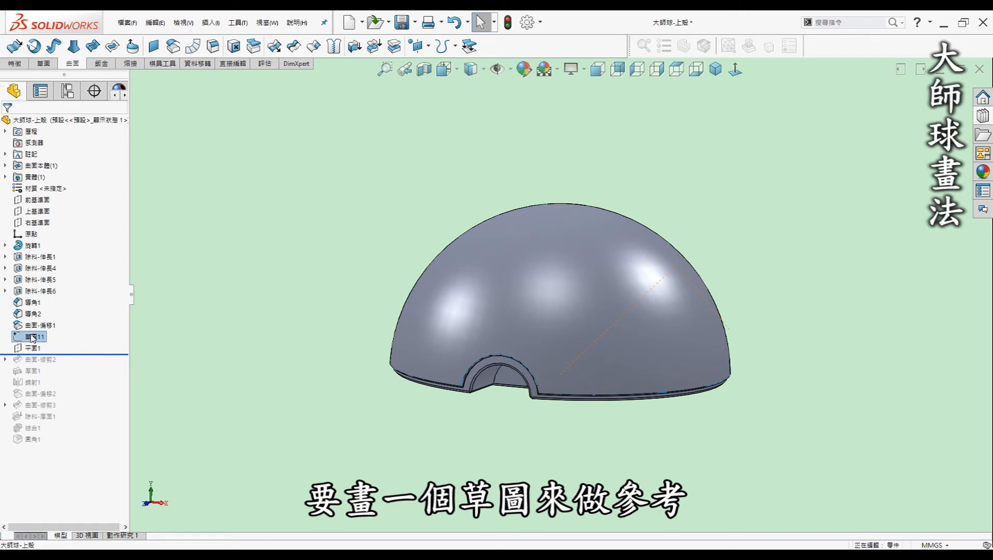
left_click(39, 305)
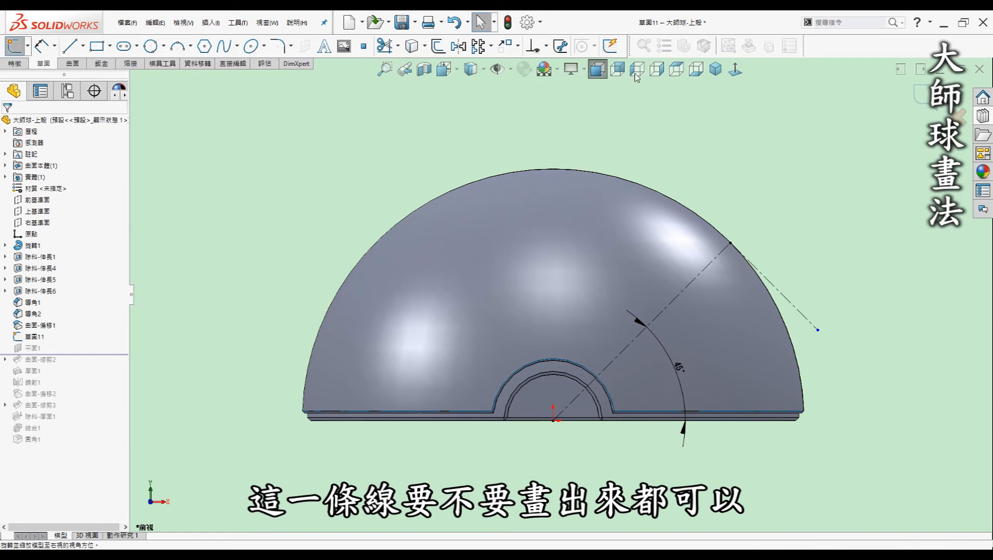
double_click(722, 198)
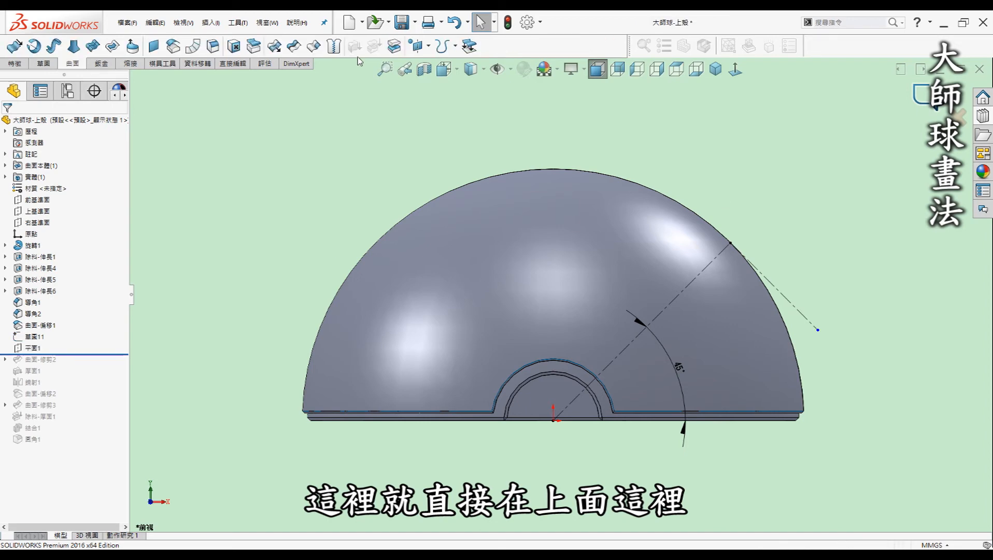
- Show where reference planes are created and review the 平面1 definition with its line and point references from 草圖11
left_click(428, 46)
left_click(298, 177)
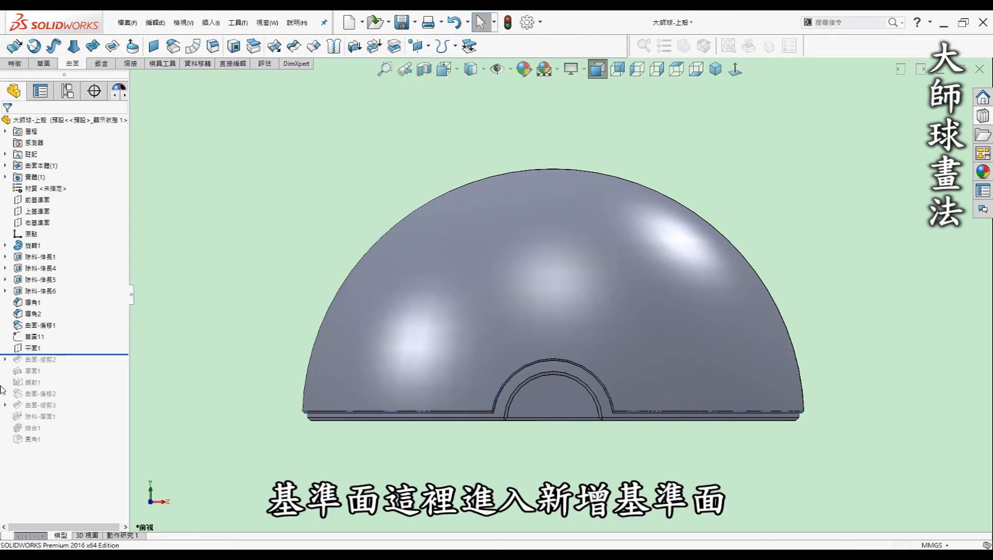
left_click(34, 336)
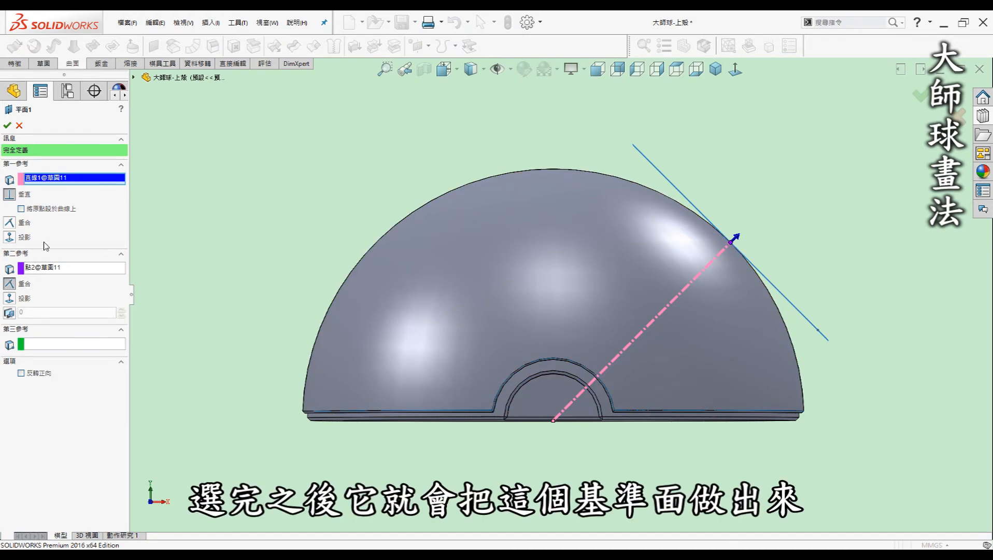
left_click(921, 100)
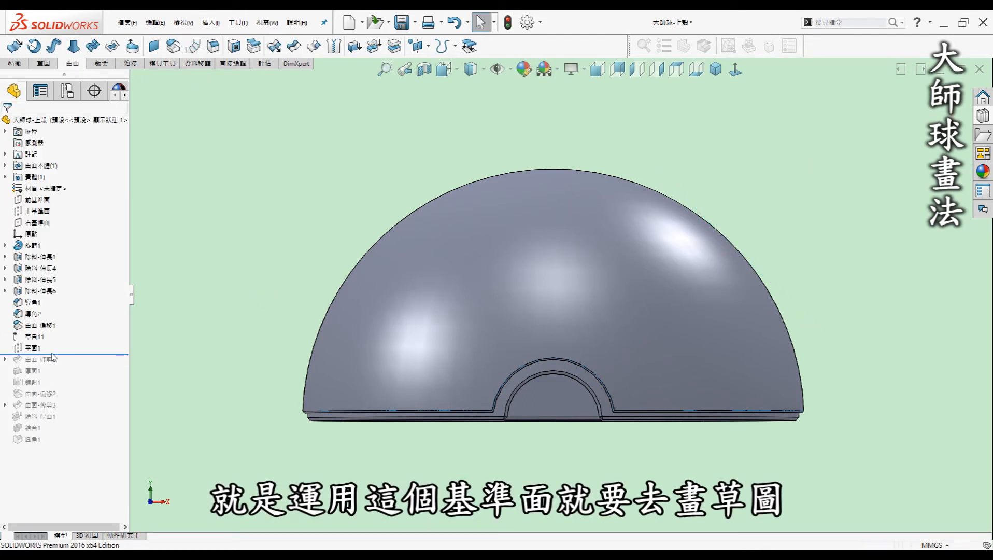
- Roll the model forward past the 曲面-修剪2 surface trim and inspect the circle in its sketch 草圖12 face-on
left_click_drag(55, 361, 53, 367)
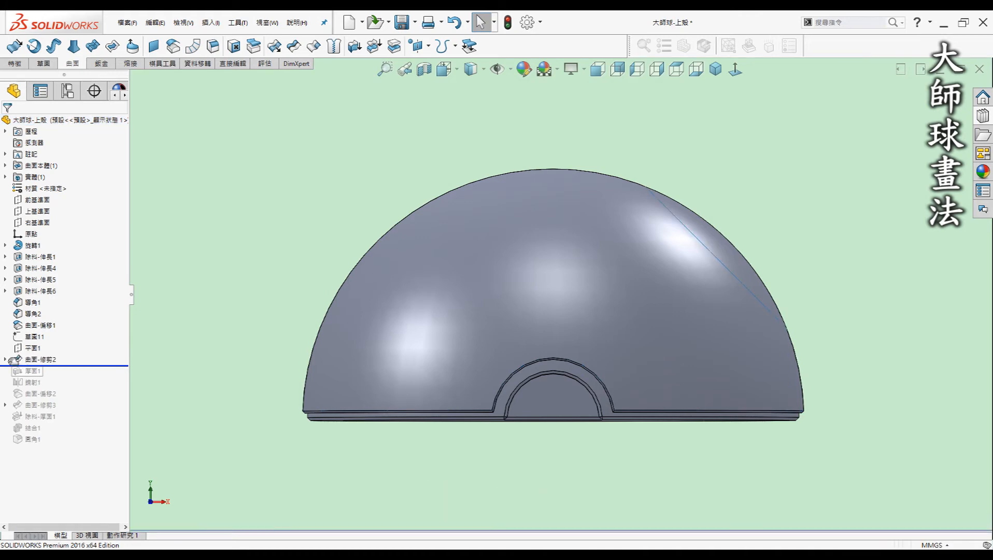
left_click(6, 359)
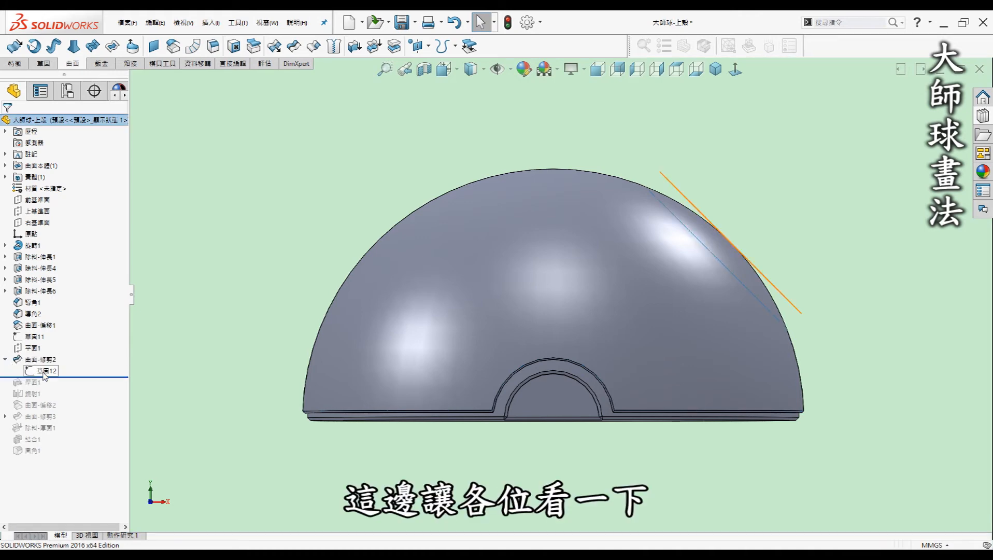
left_click(44, 371)
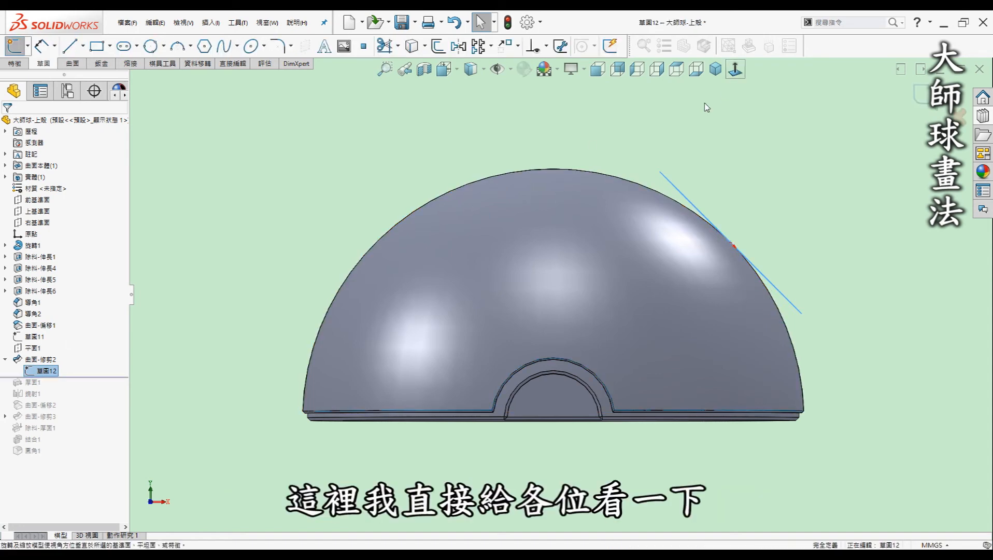
left_click(733, 72)
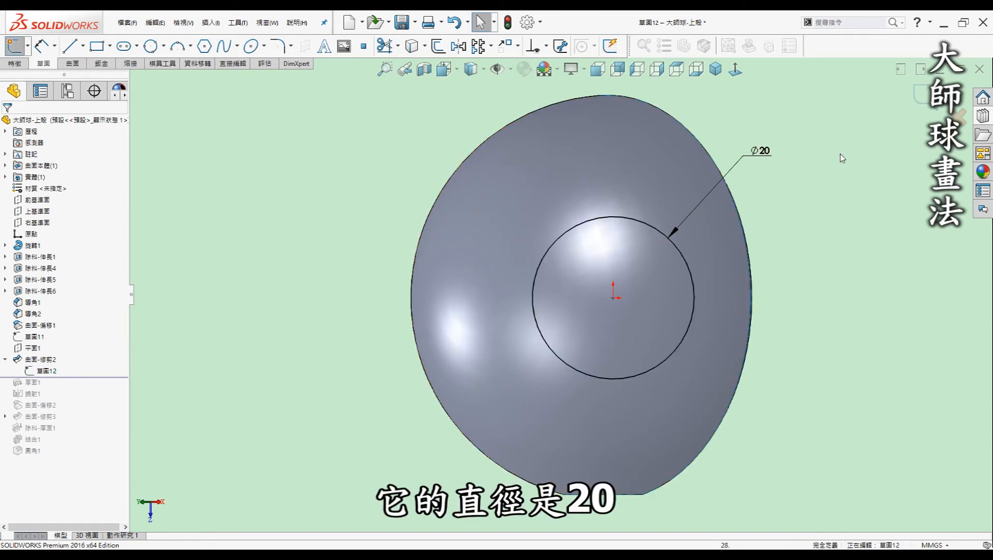
left_click(922, 95)
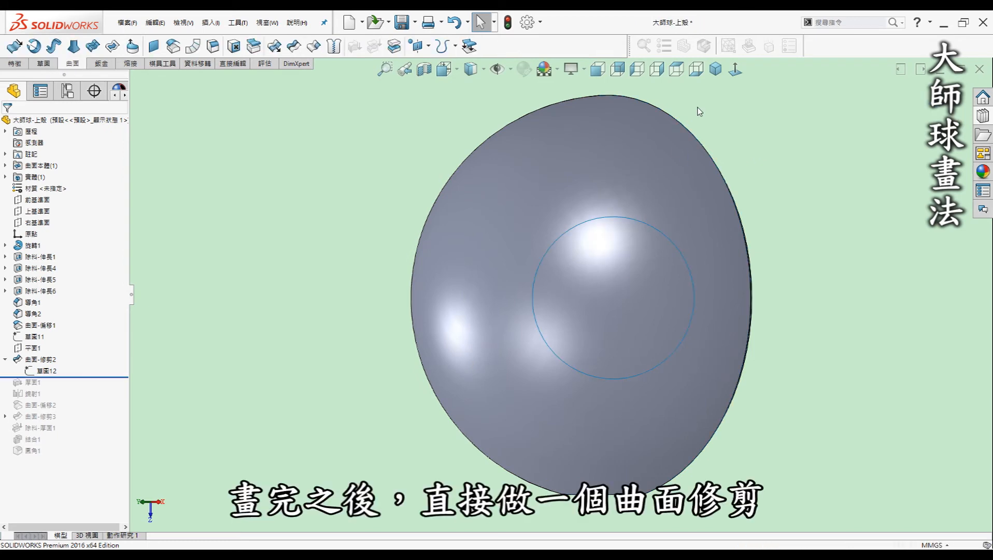
- Highlight the 曲面-修剪2 surface body, examine the circular patch from several angles, and clear the selection
left_click(715, 69)
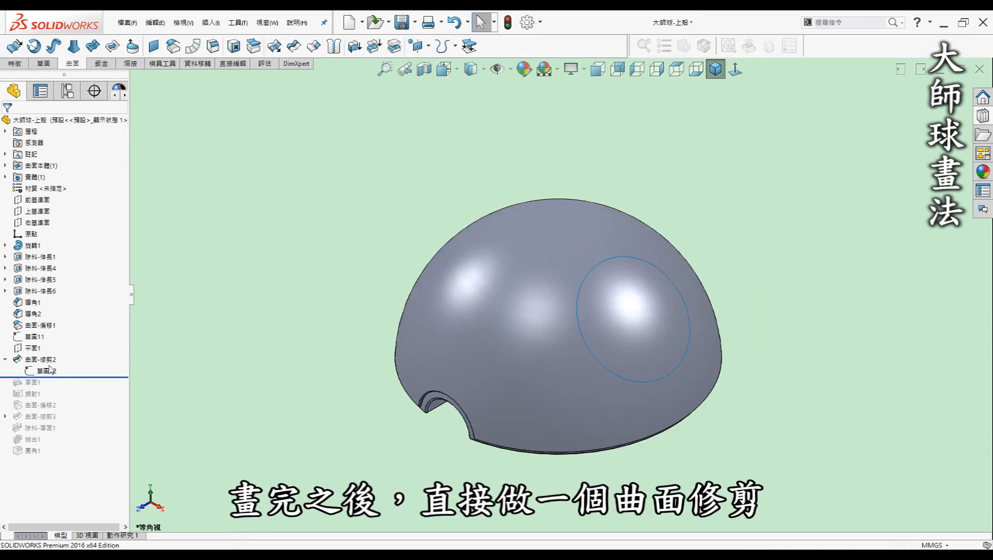
left_click(5, 166)
left_click(52, 177)
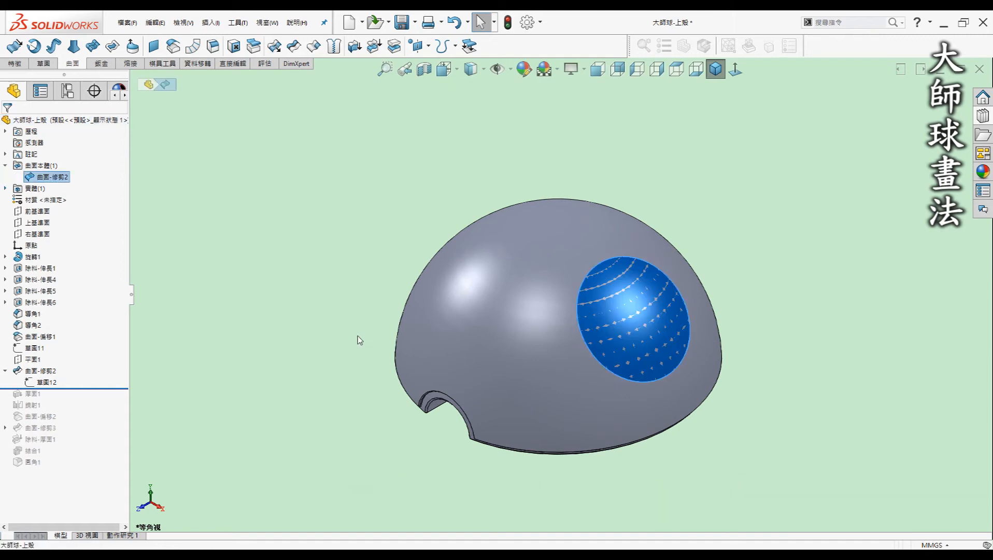
key("Left")
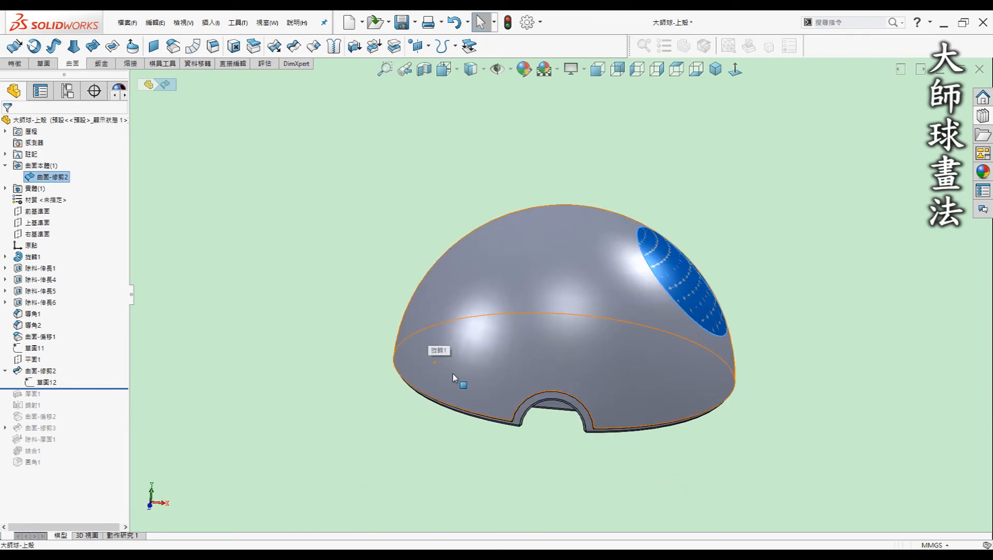
left_click(320, 311)
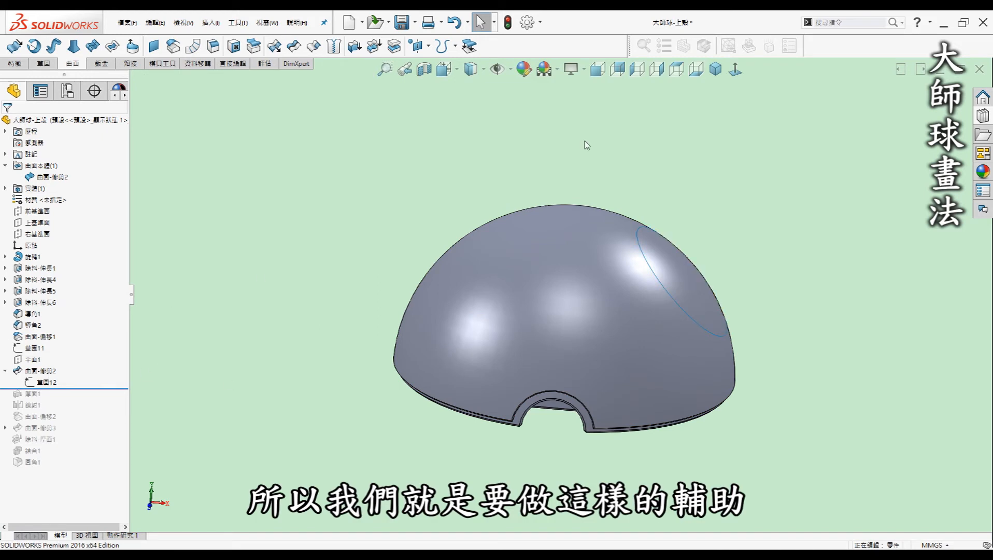
middle_click_drag(699, 259, 654, 331)
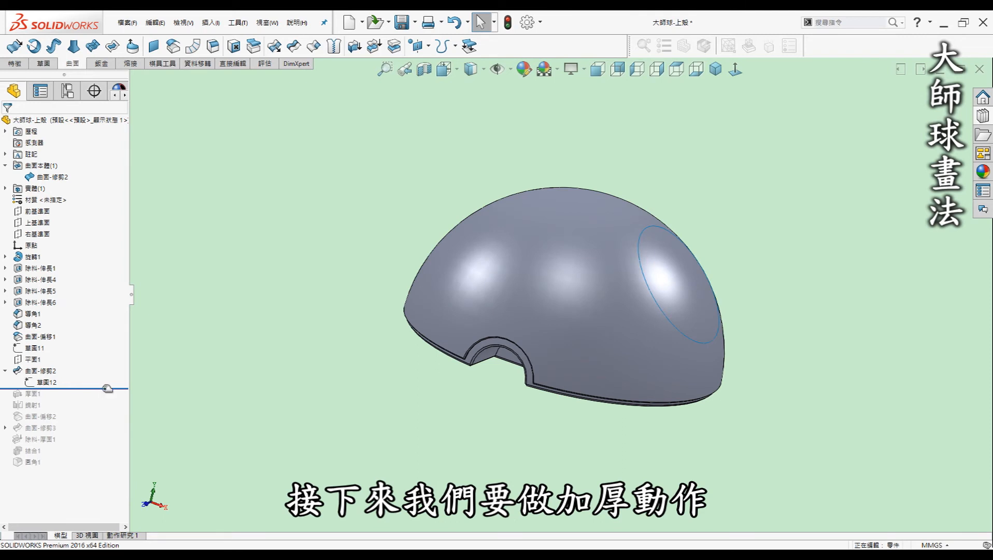
- Roll the model forward past the 厚面1 thicken and review the separate solid bodies it leaves in the part
left_click_drag(107, 388, 105, 400)
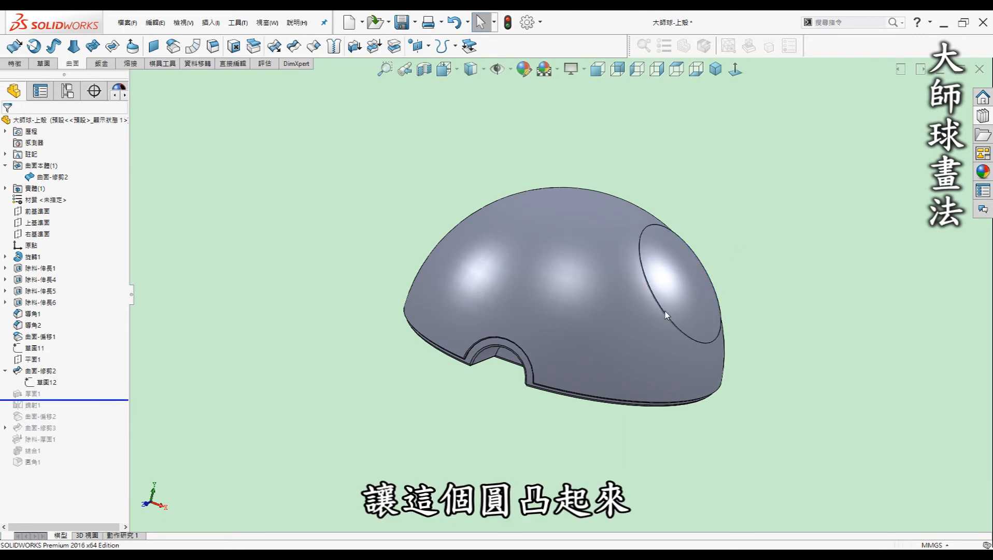
left_click(33, 371)
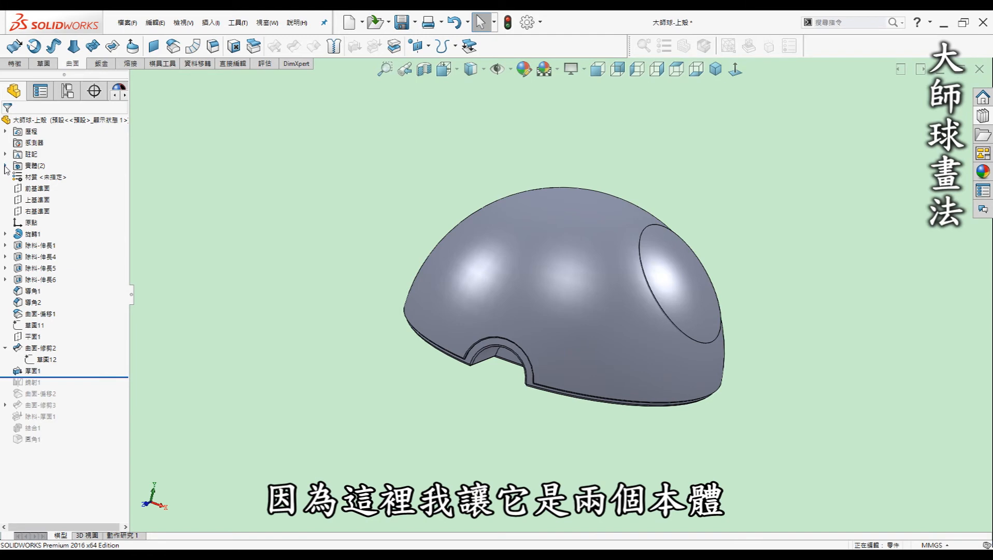
left_click(5, 166)
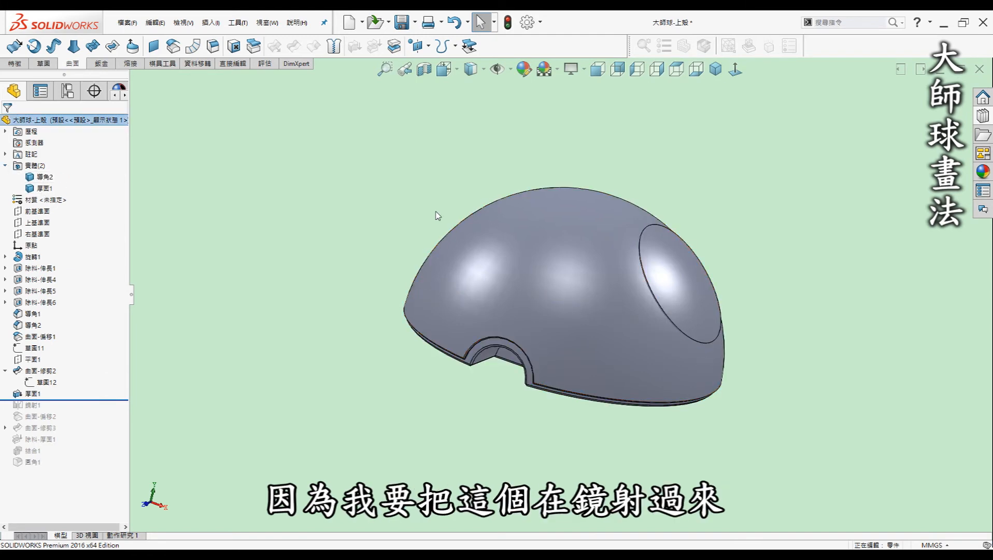
left_click(4, 167)
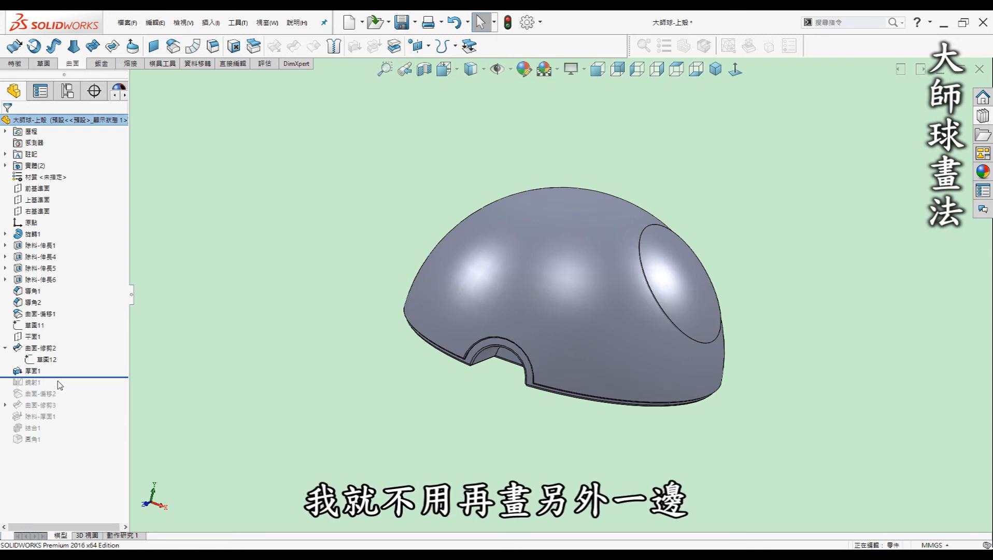
- Roll the model forward past the 鏡射1 mirror and review the part's list of solid bodies
left_click_drag(65, 377, 64, 388)
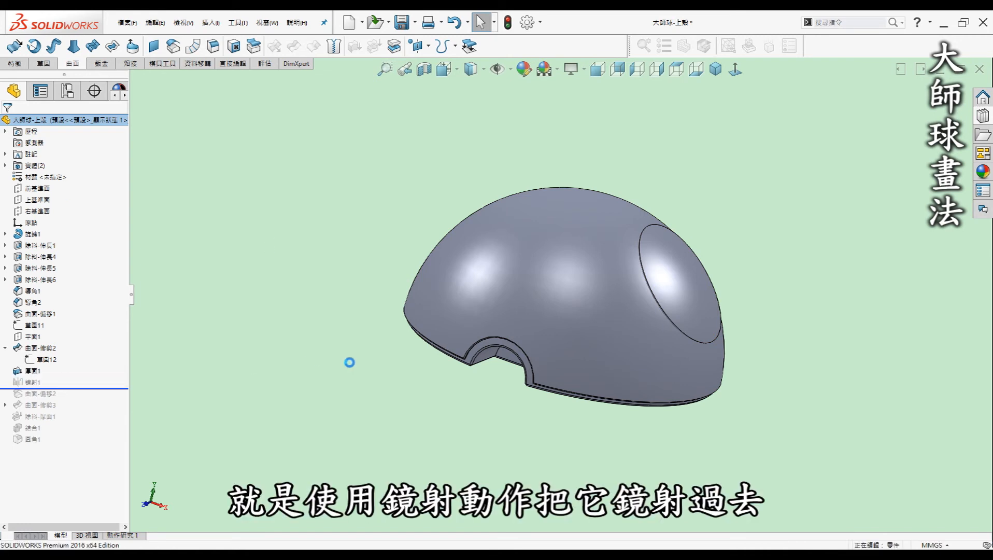
left_click(5, 165)
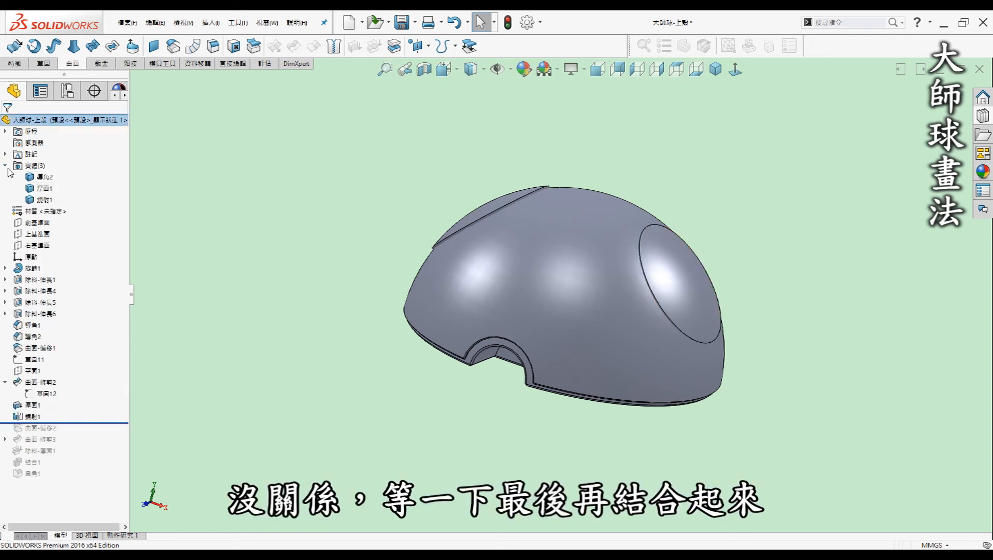
left_click(6, 166)
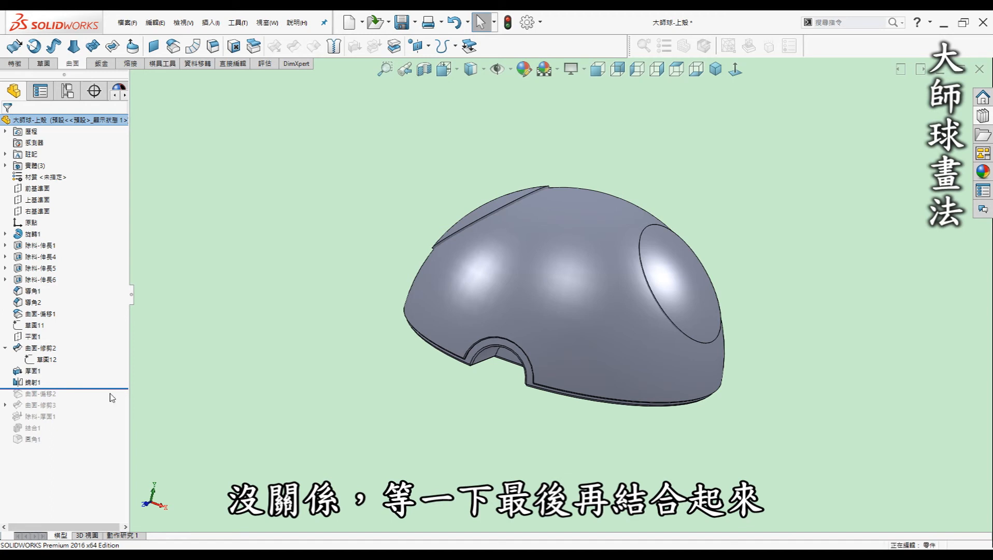
- Roll the model forward past the 曲面-偏移2 surface offset and point out the outer dome face it is based on
left_click_drag(87, 388, 90, 401)
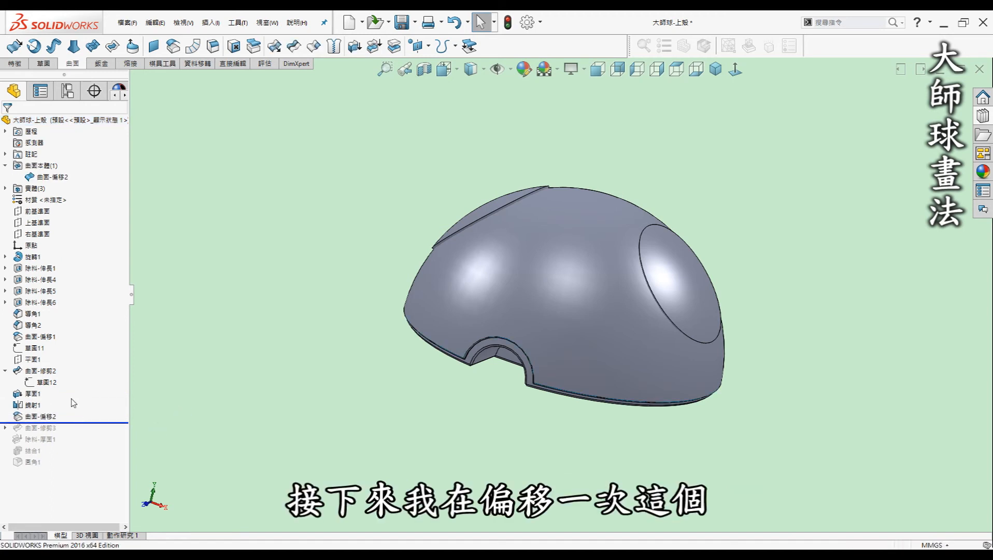
left_click(553, 277)
left_click(269, 406)
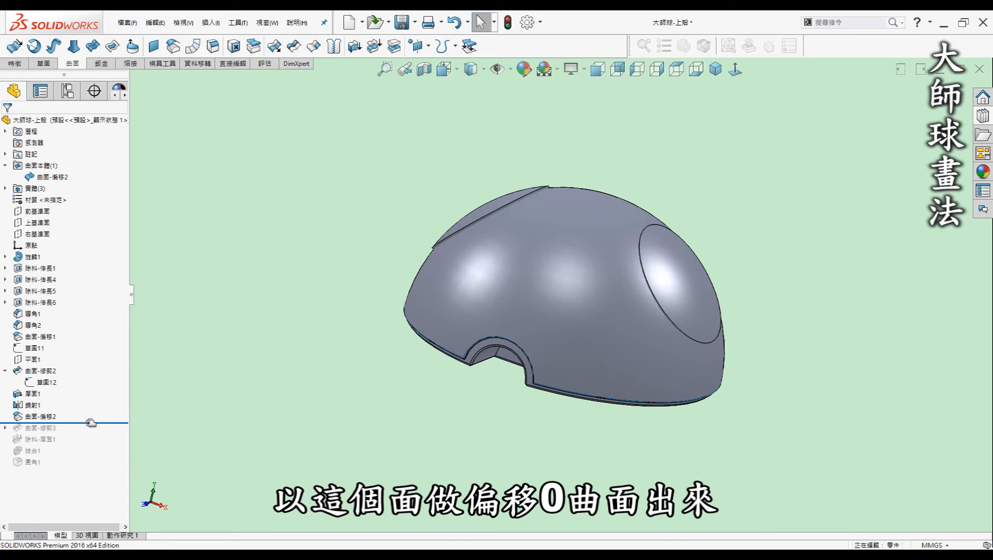
- Roll the model forward past the 曲面-修剪3 surface trim, review the letter M in its sketch 草圖9, and restore the isometric view
left_click_drag(91, 423, 88, 434)
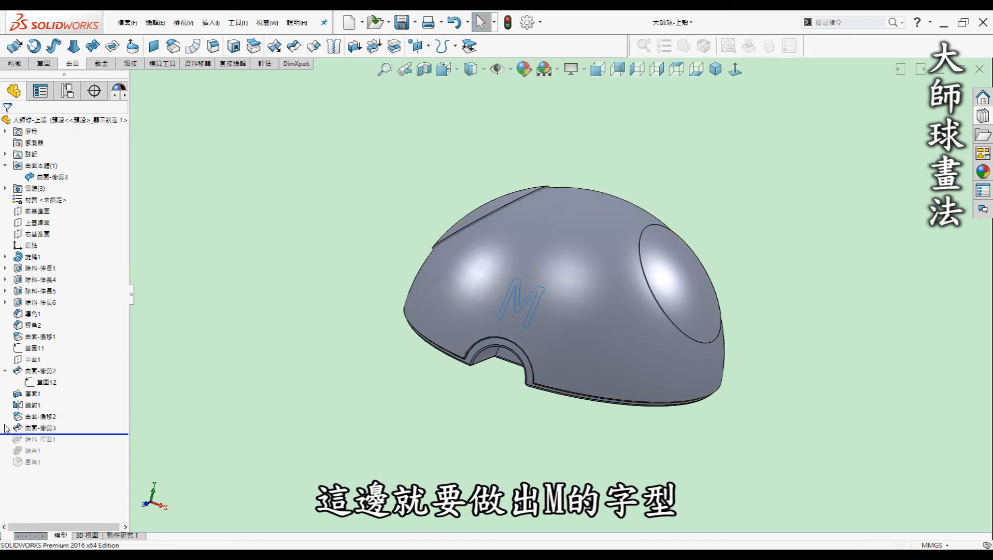
left_click(6, 428)
left_click(50, 439)
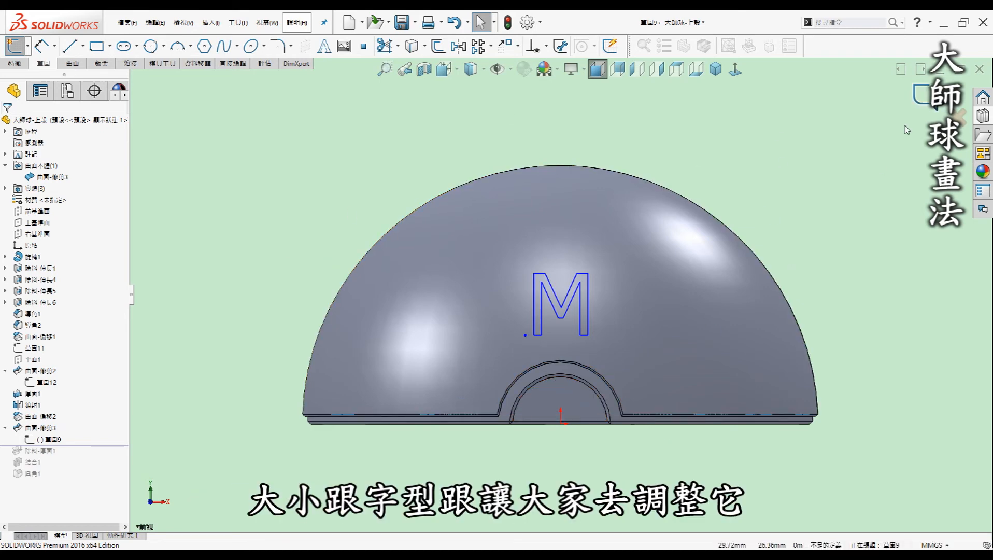
left_click(920, 95)
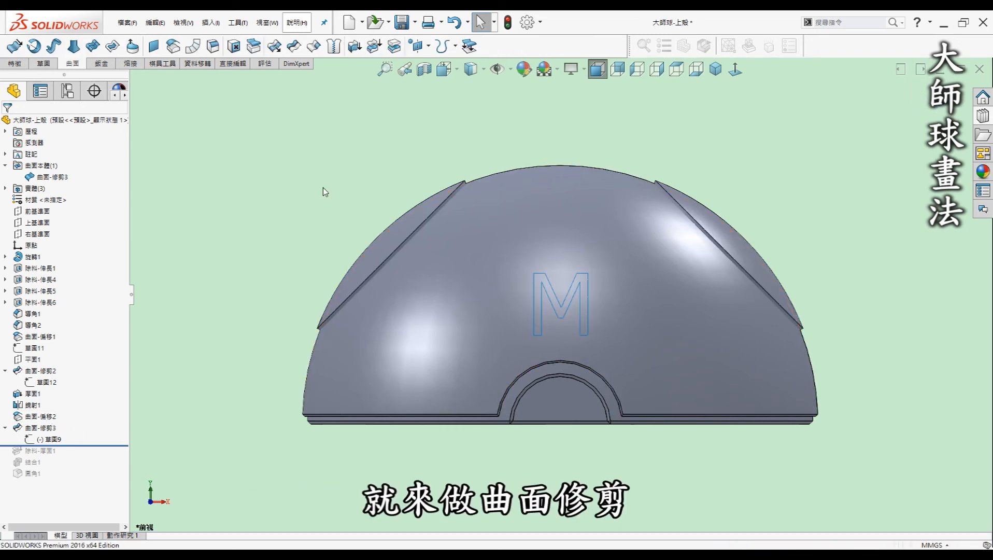
left_click(715, 70)
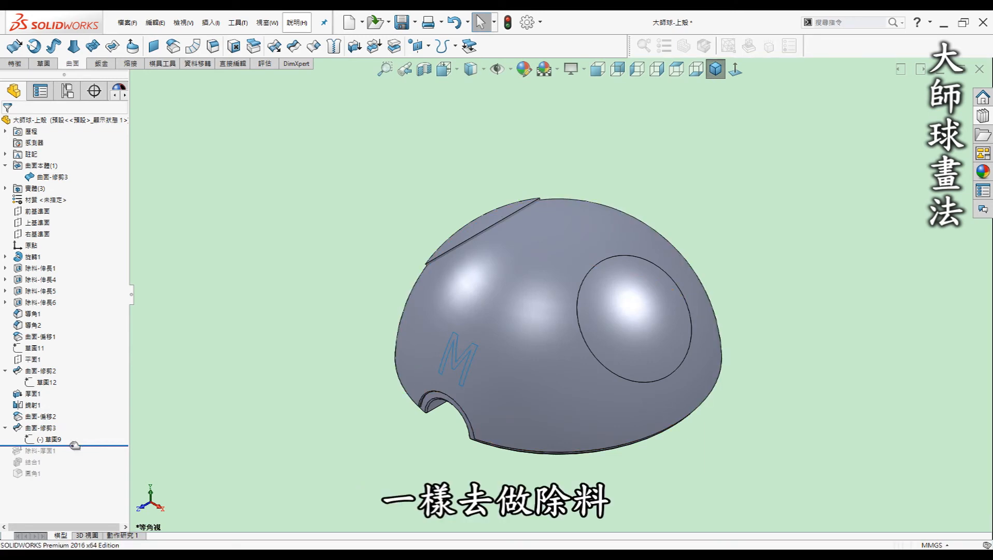
- Roll the model forward past the 除料-厚面1 thickened cut and review the definition that recesses the letter M
left_click_drag(75, 444, 74, 455)
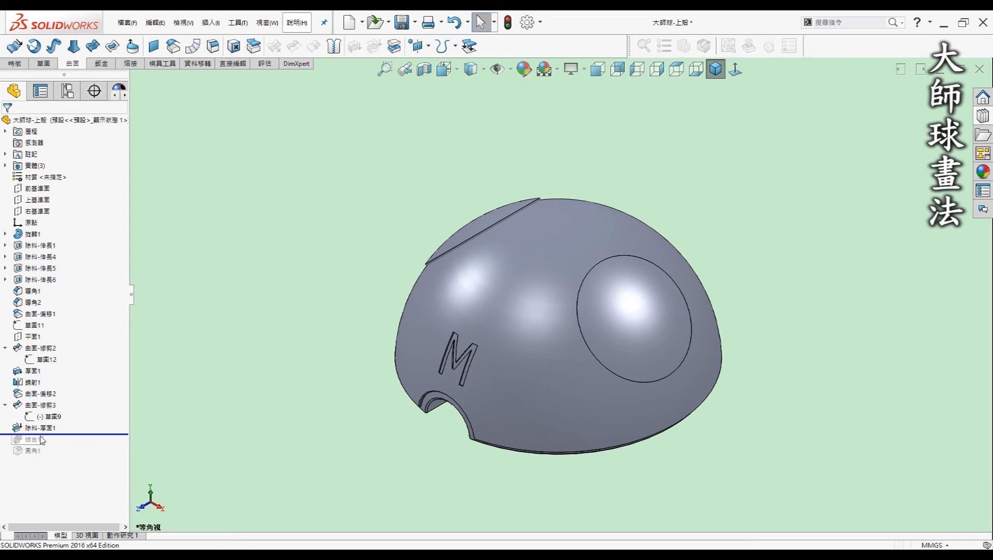
left_click(42, 429)
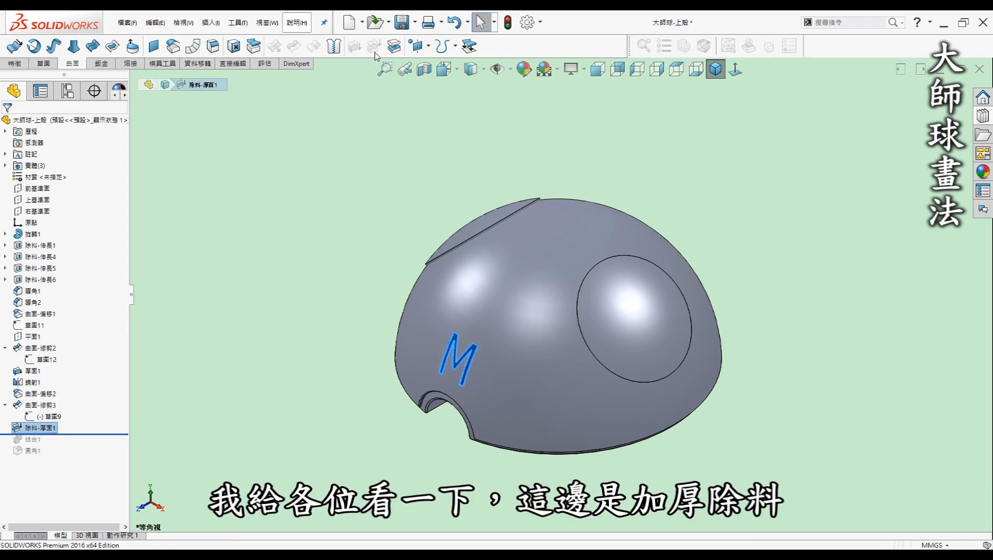
right_click(50, 429)
left_click(60, 303)
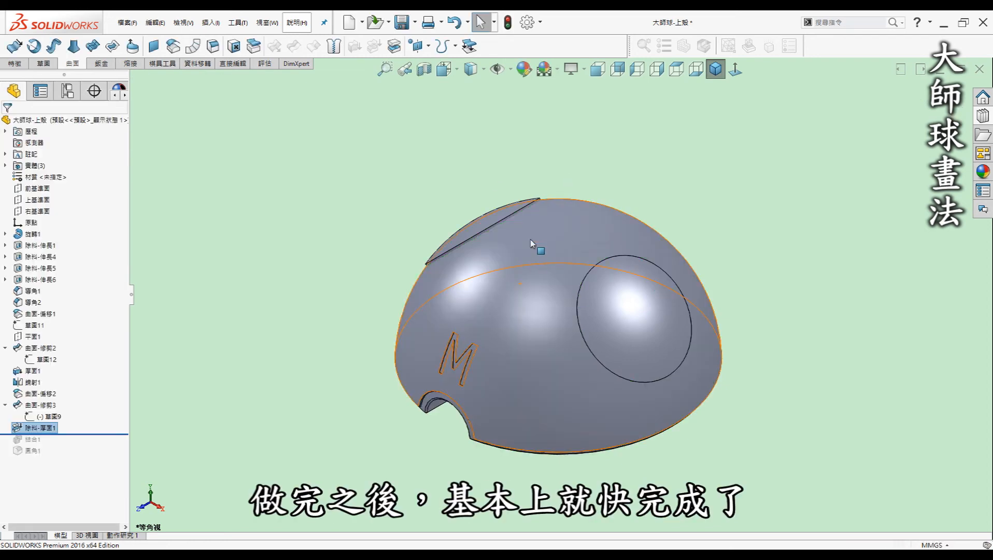
left_click(245, 261)
- Roll the model forward past 結合1 and 圓角1, show where the combine command is found, and highlight the fillet's edges
left_click_drag(88, 434, 78, 457)
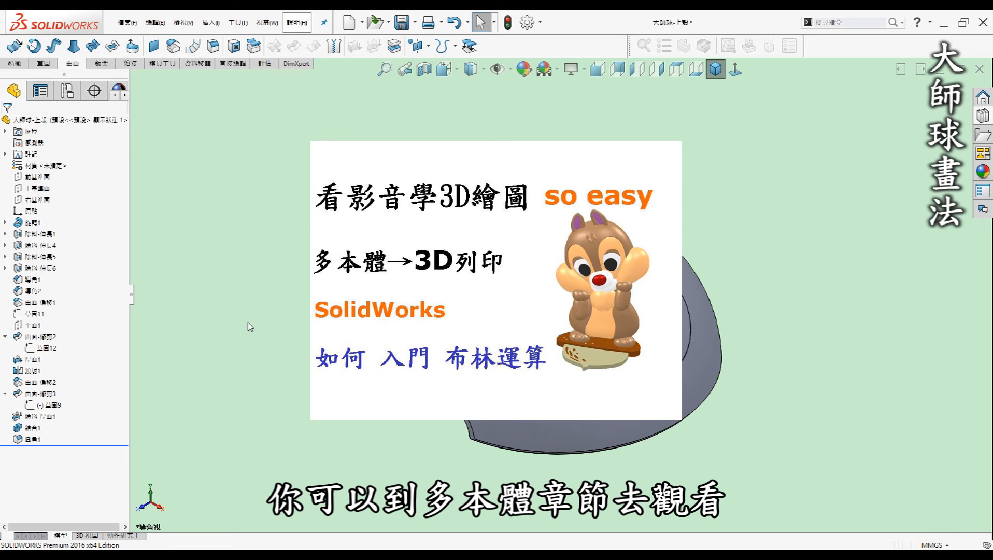
left_click(232, 64)
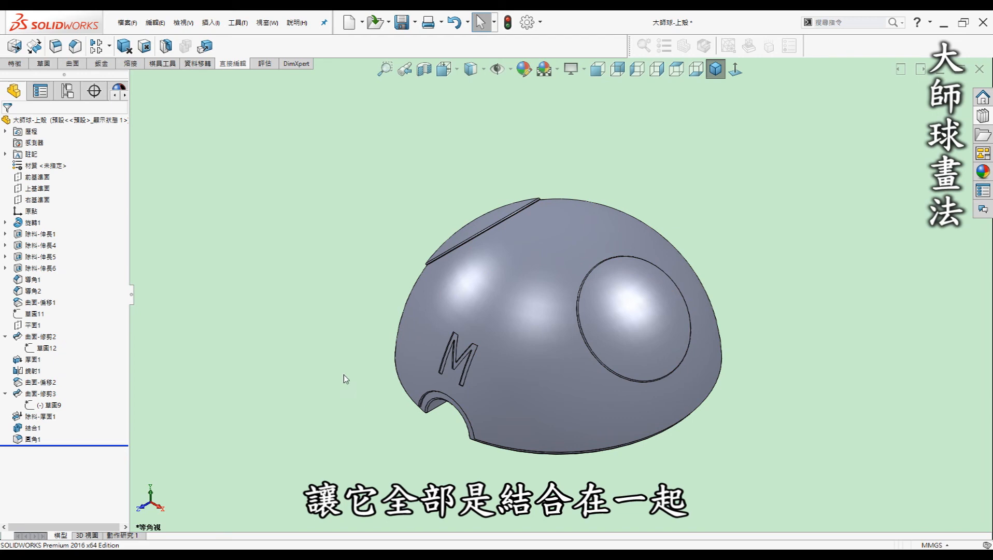
left_click(33, 440)
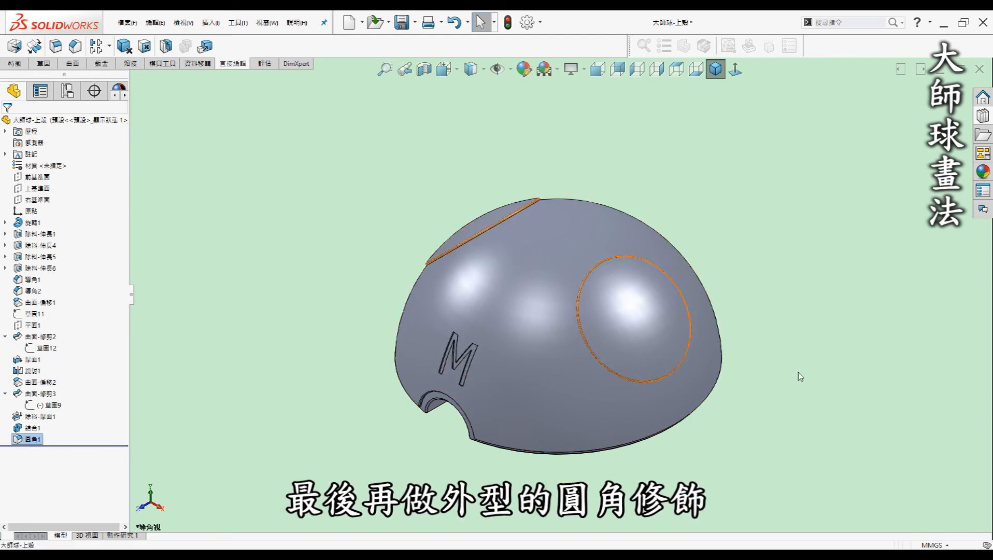
left_click(761, 246)
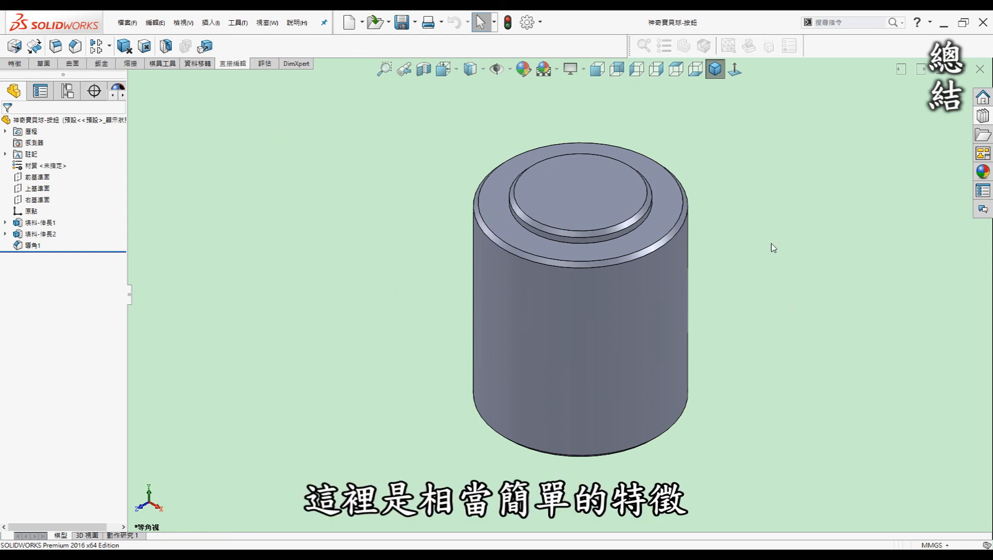
- In the 神奇寶貝球-按鈕 part, review the base circle in 草圖1 and the extrusion settings of 填料-伸長1
left_click(6, 223)
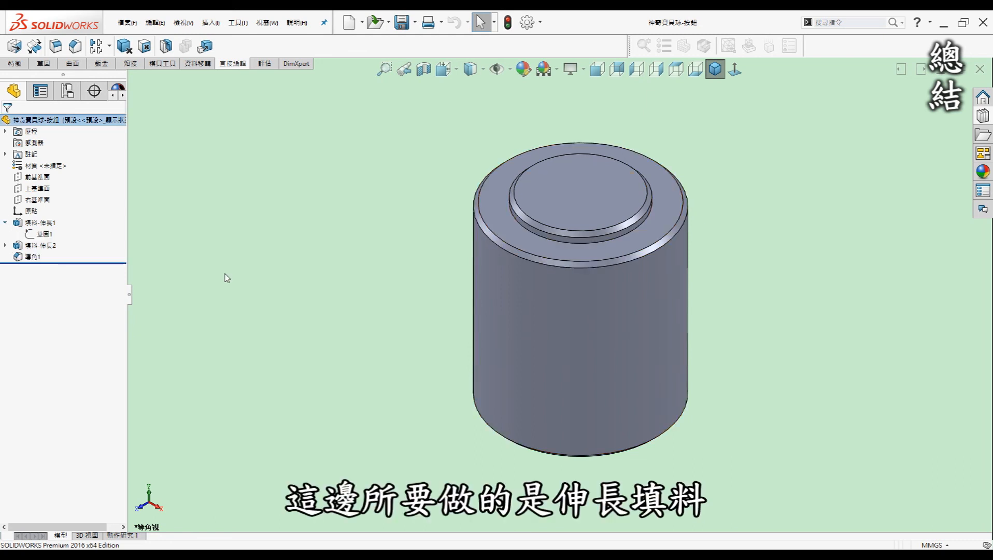
double_click(27, 232)
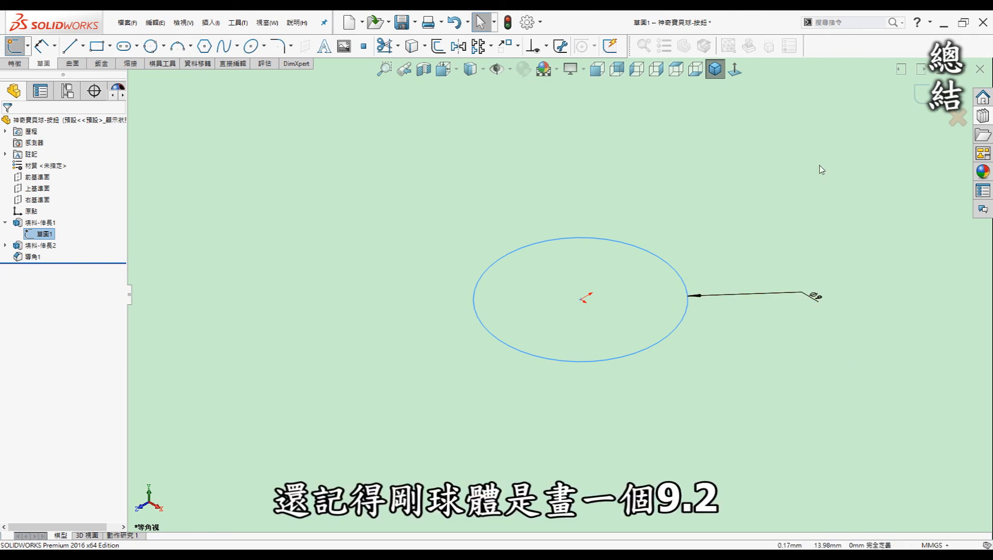
left_click(929, 97)
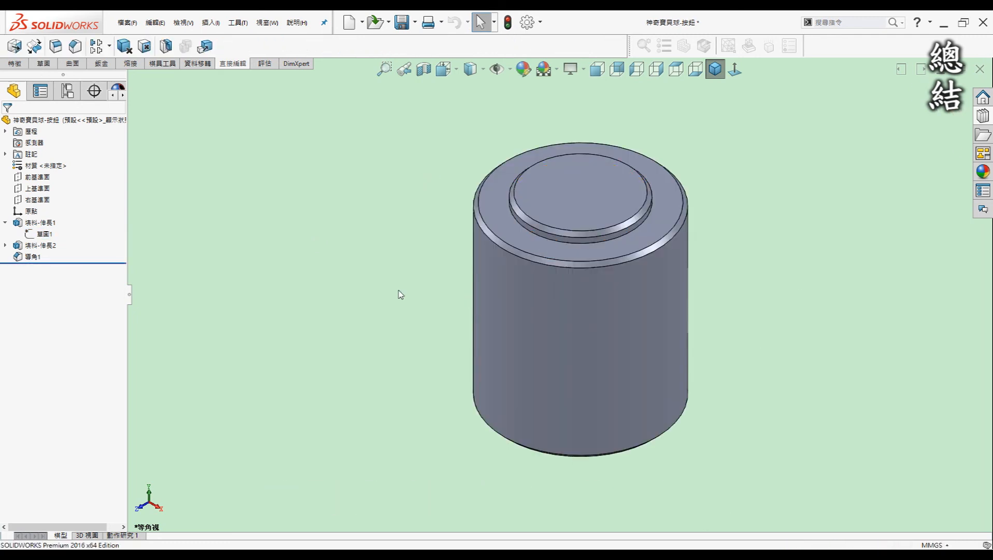
left_click(55, 221)
left_click(58, 202)
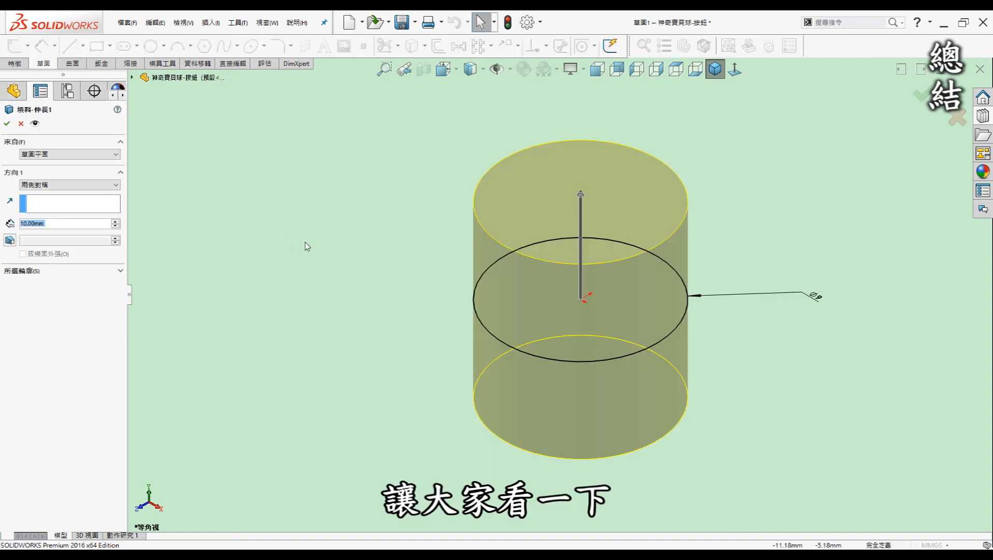
left_click(7, 123)
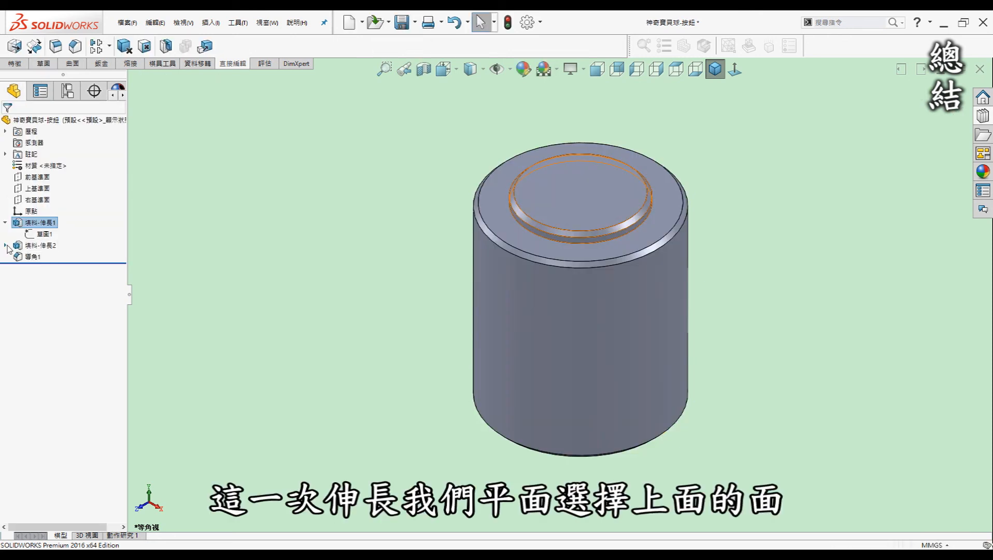
- Review the sketch plane and circle of 草圖2 on the cylinder's upper face, along with its extrusion 填料-伸長2
left_click(35, 253)
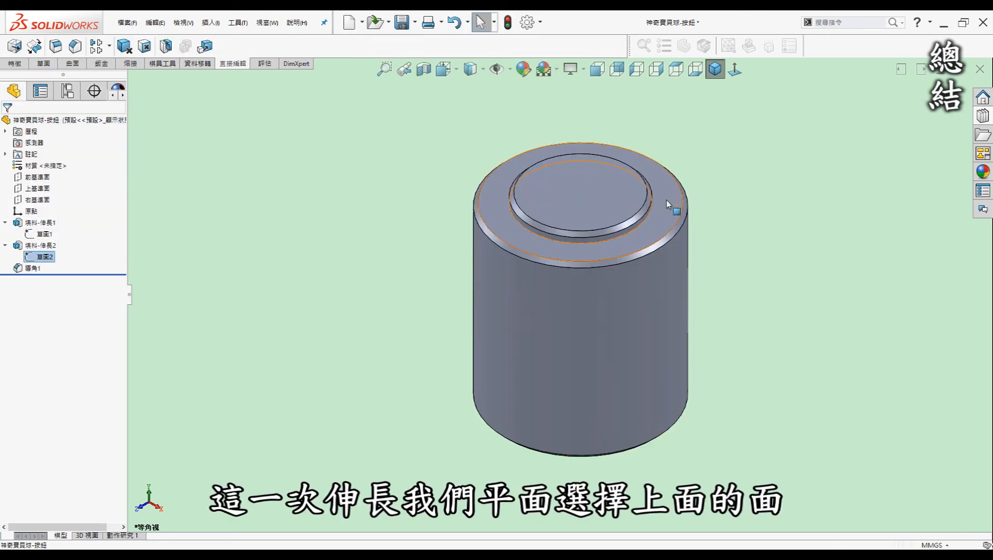
left_click(666, 199)
double_click(39, 258)
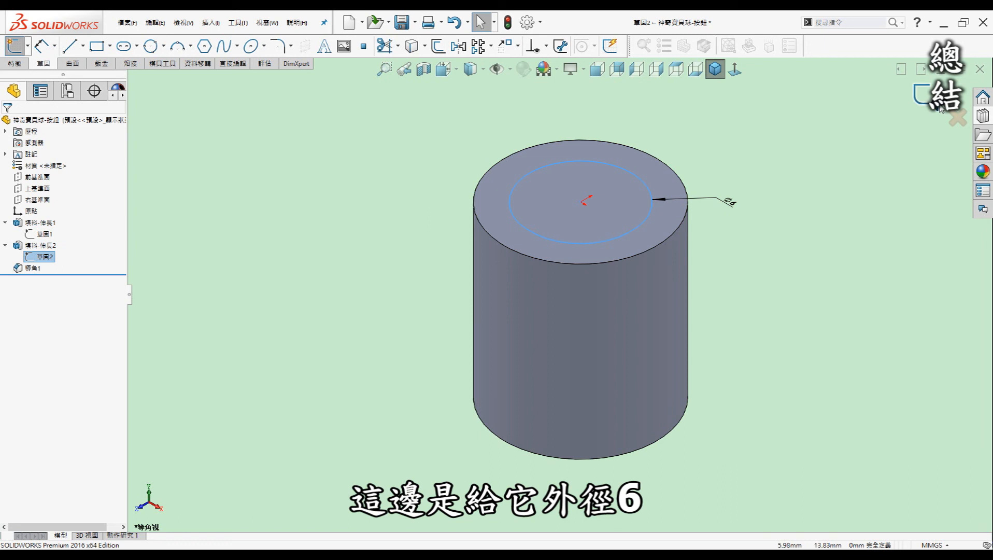
double_click(41, 244)
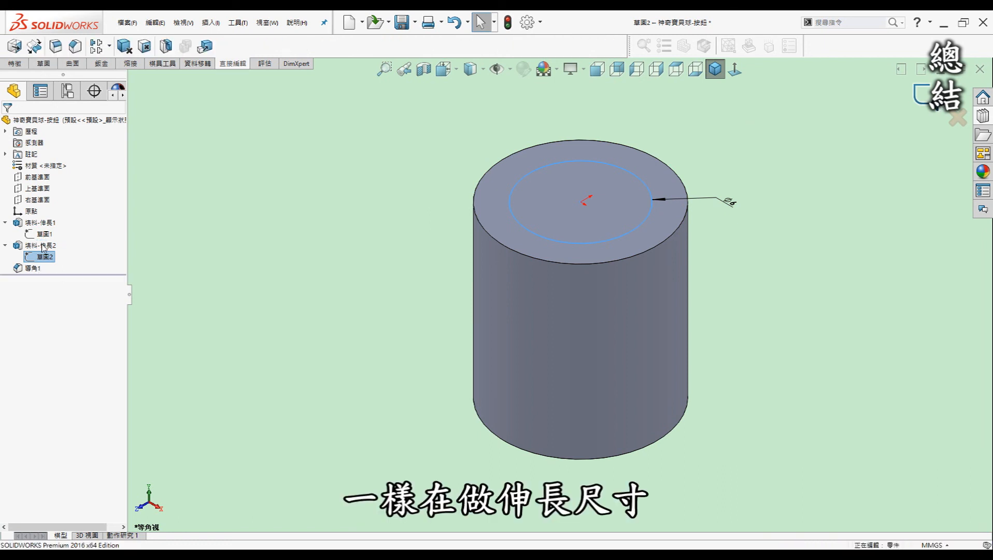
left_click(22, 123)
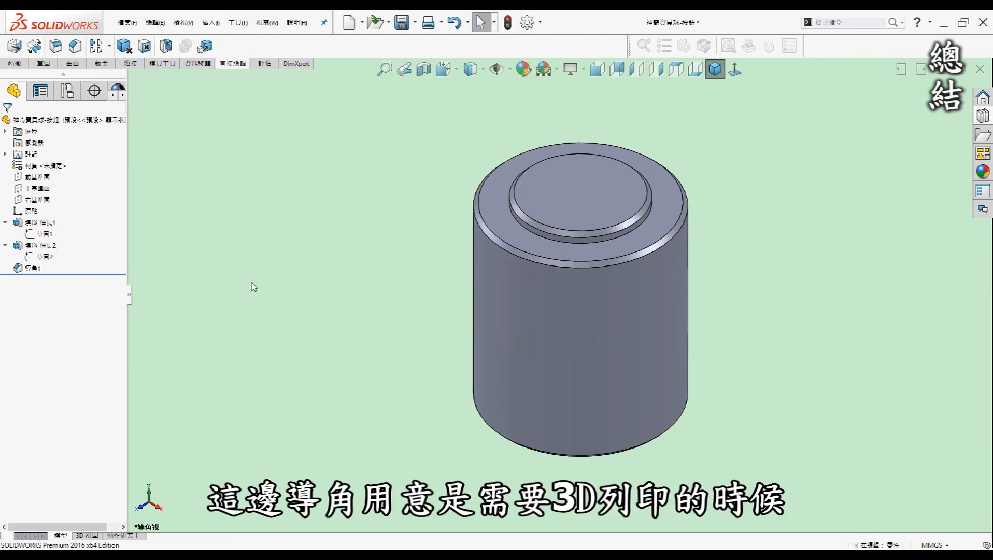
- Inspect the chamfered lower edge of the button from below and restore the isometric view
middle_click_drag(378, 304, 383, 298)
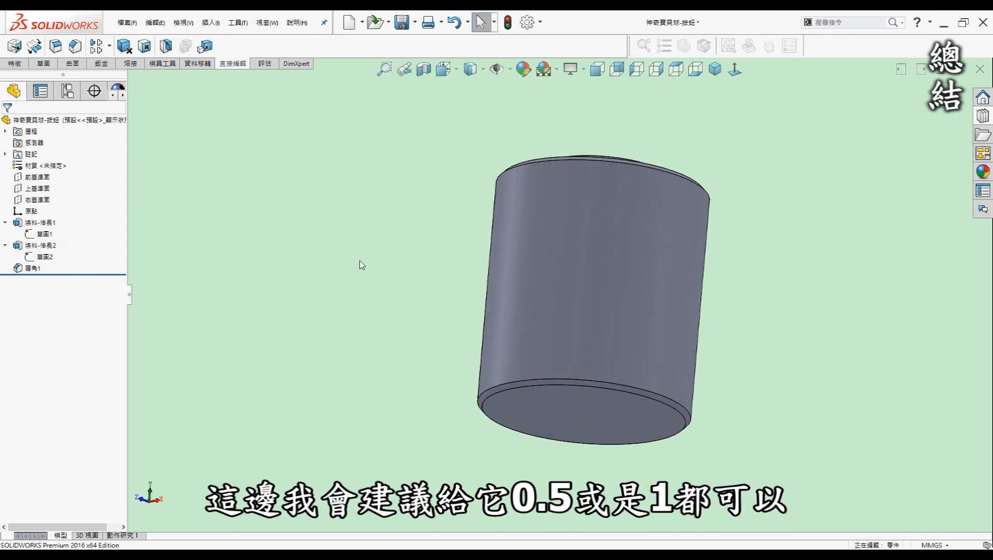
left_click(710, 76)
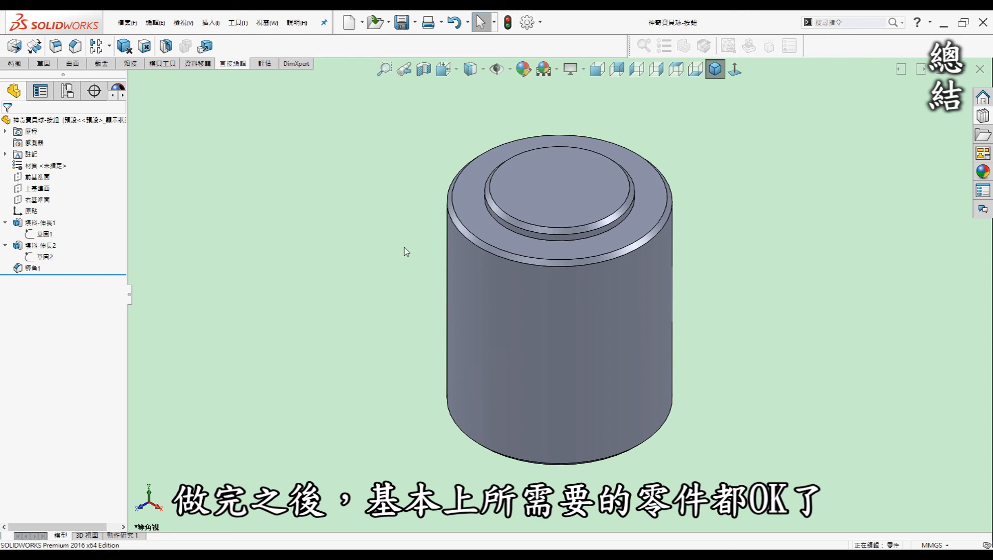
- Switch to the 神奇寶貝球總組合 assembly and compare the upper and lower shells of the five balls up close
key("ctrl+Tab")
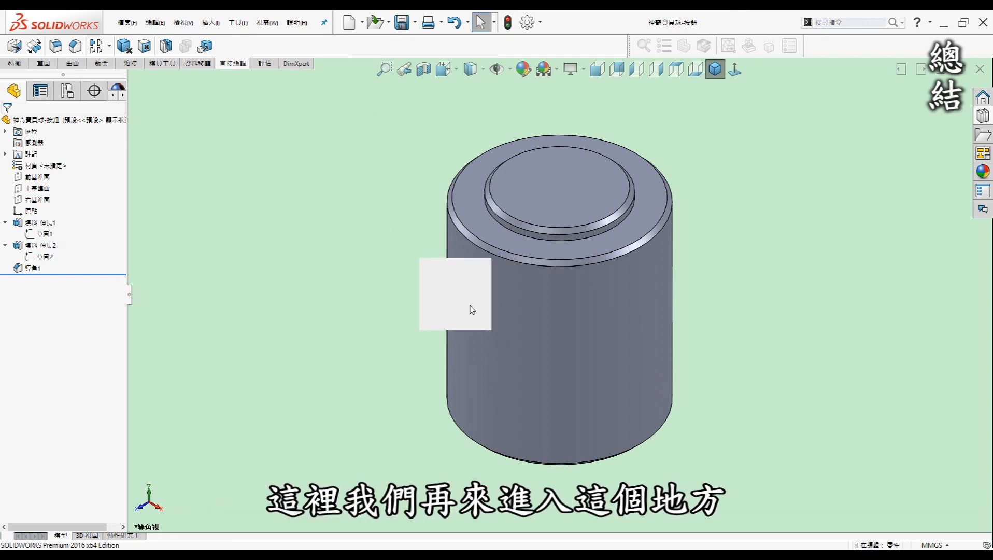
left_click(529, 310)
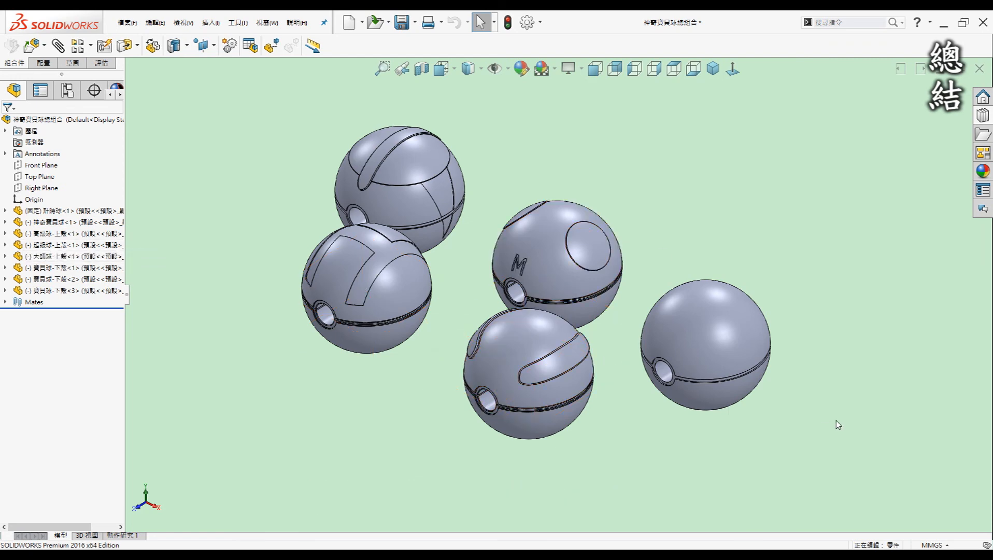
scroll(725, 363, "down", 5)
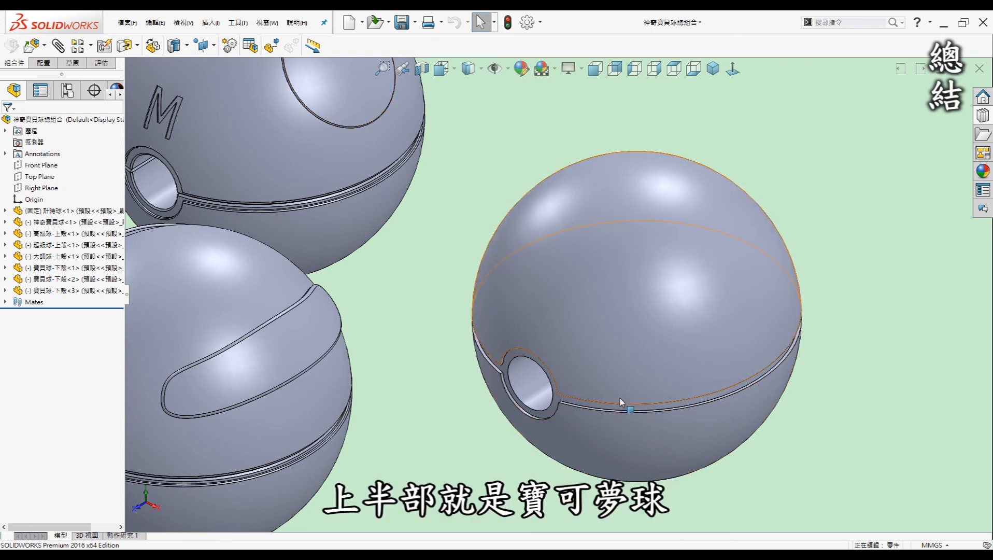
scroll(492, 290, "up", 5)
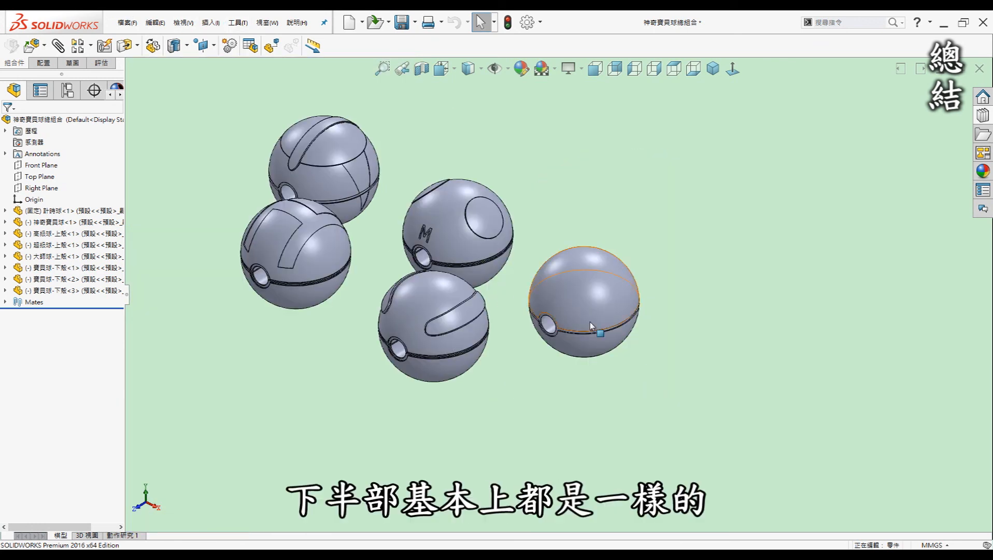
scroll(590, 374, "down", 4)
scroll(340, 231, "up", 6)
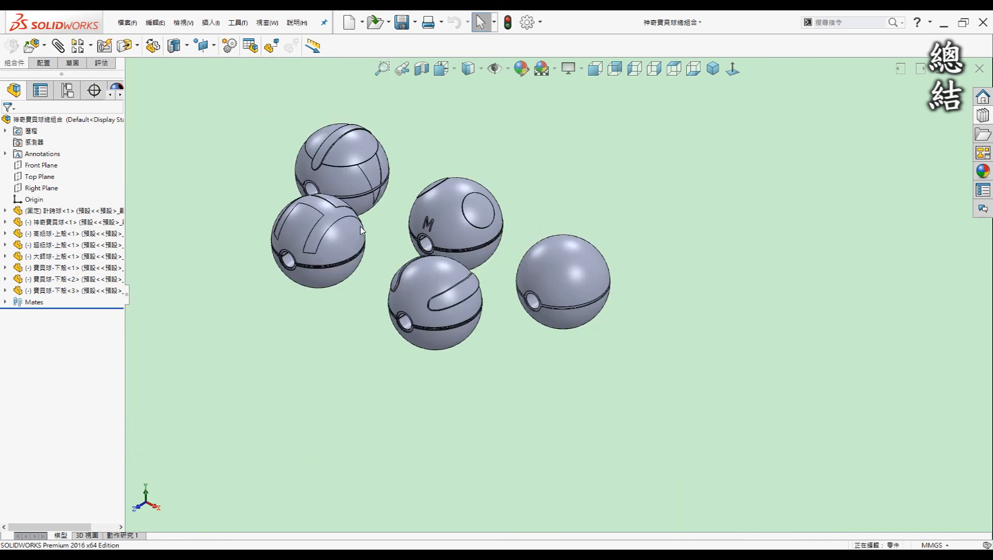
scroll(459, 212, "down", 2)
scroll(459, 211, "down", 5)
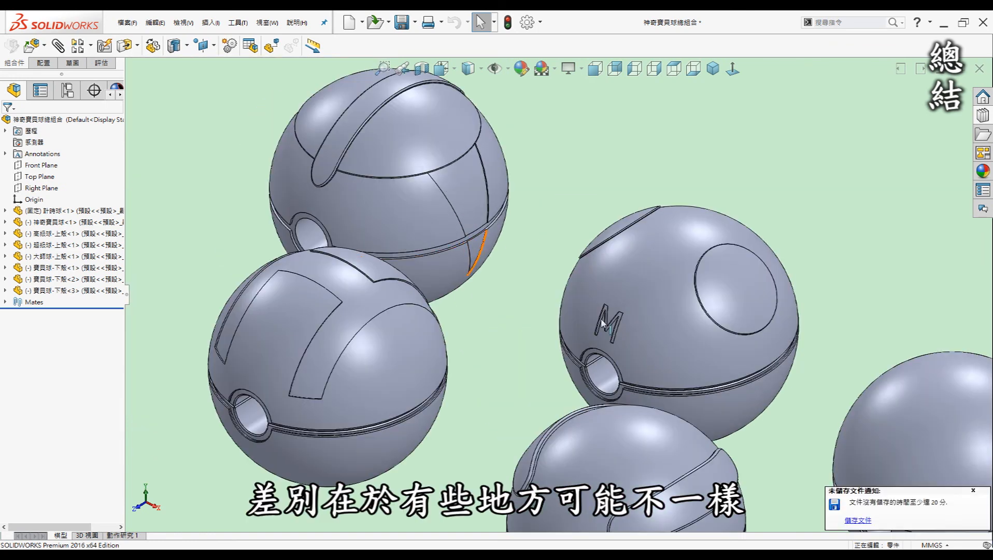
scroll(461, 295, "up", 3)
scroll(642, 402, "up", 3)
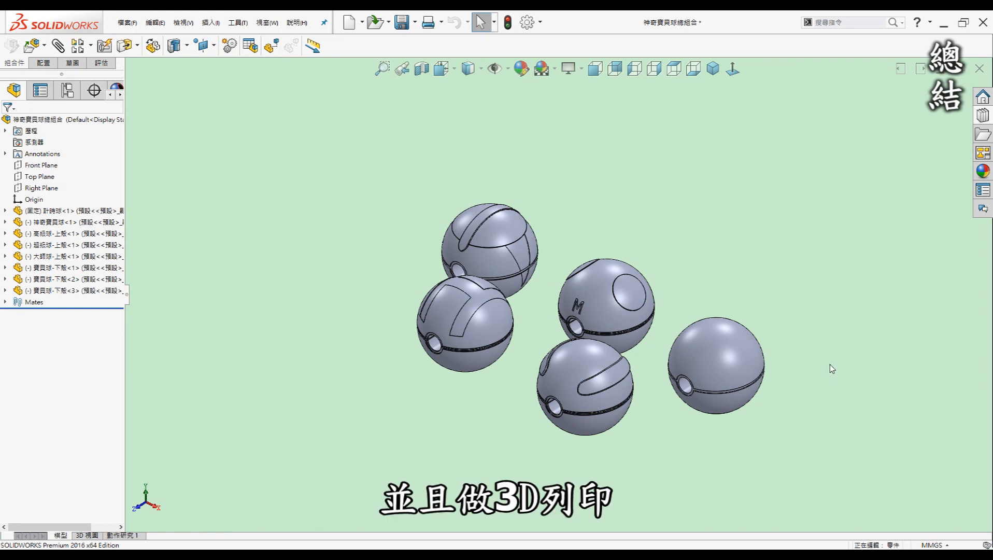
middle_click_drag(649, 181, 649, 183)
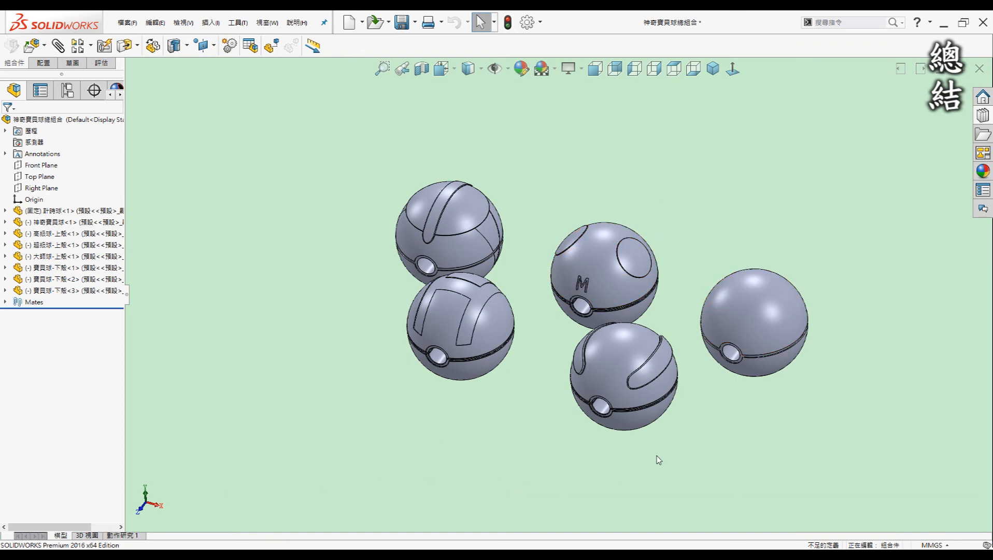
middle_click_drag(737, 450, 733, 439)
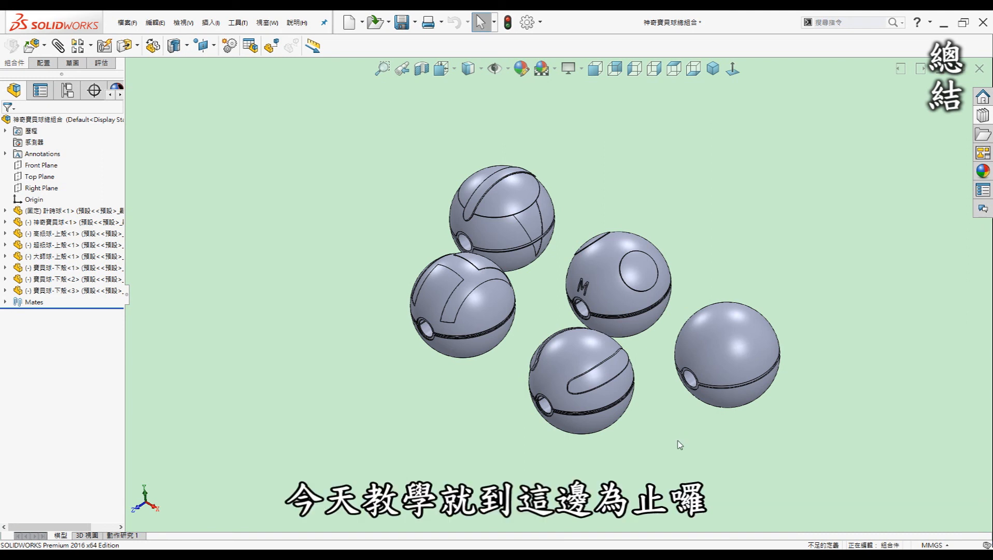
scroll(680, 438, "up", 2)
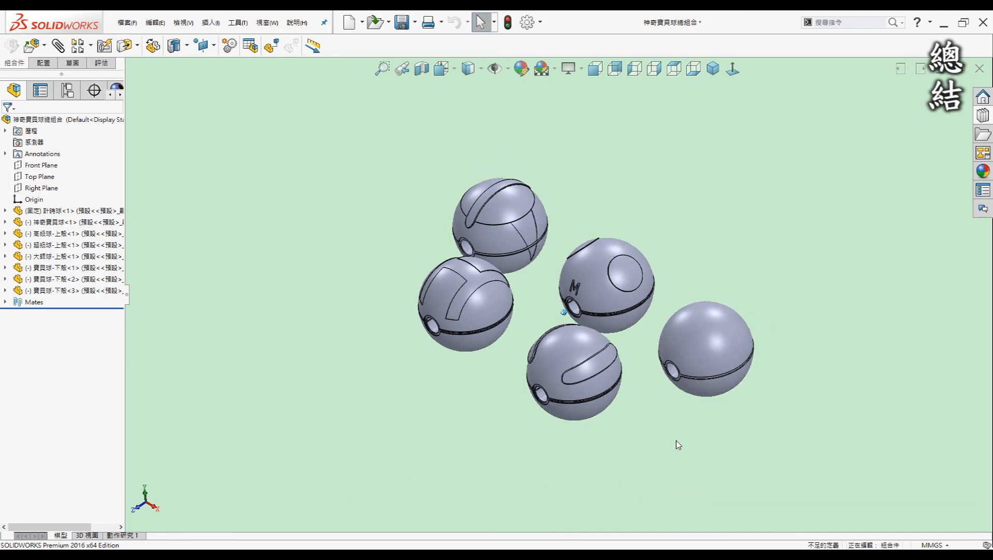
middle_click_drag(676, 440, 678, 435)
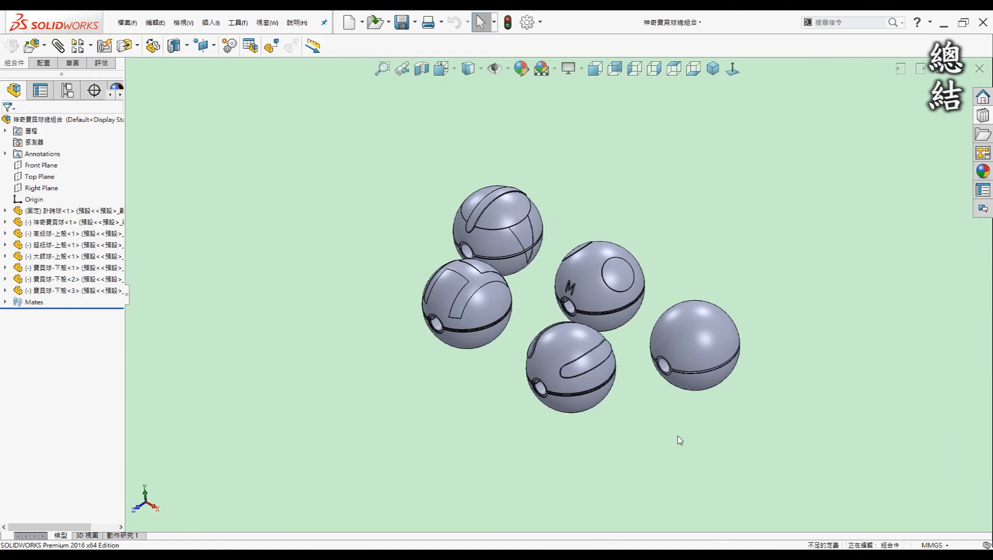